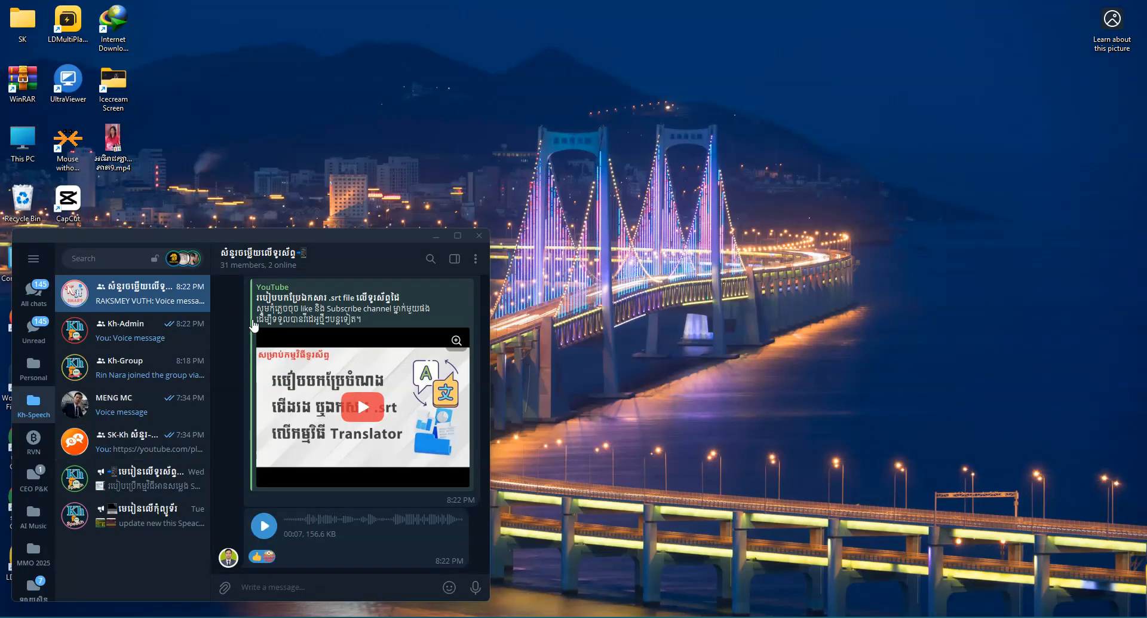
# Step: Minimize the Telegram chat, switch to the File Explorer window showing the Programes folder, and move it toward the middle of the desktop
pyautogui.click(436, 235)
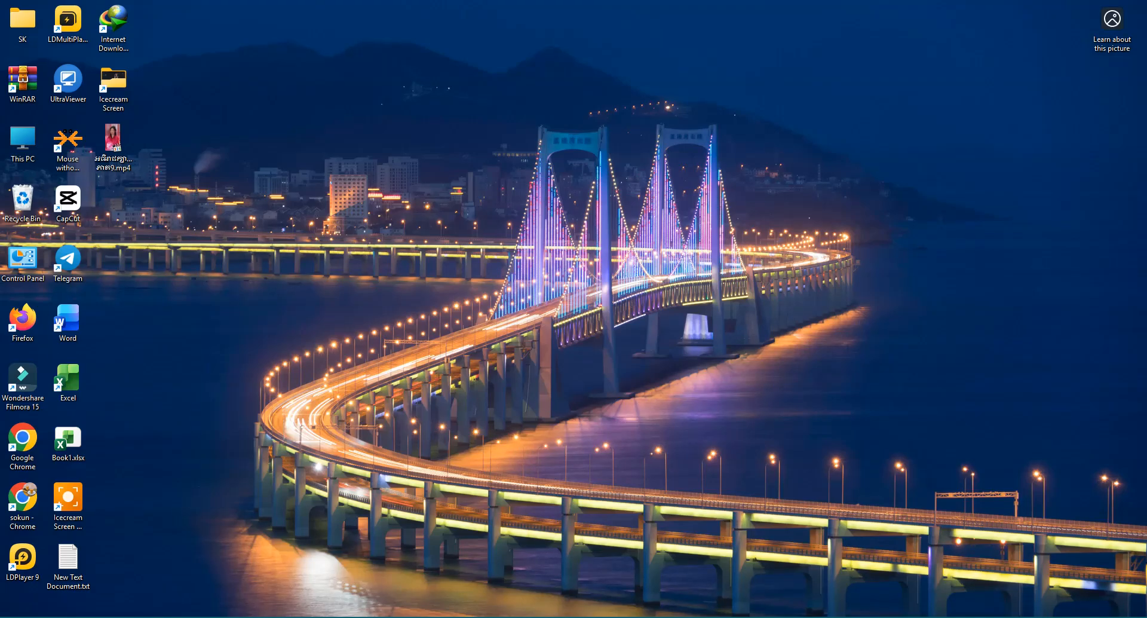
pyautogui.hotkey('alt', 'Tab')
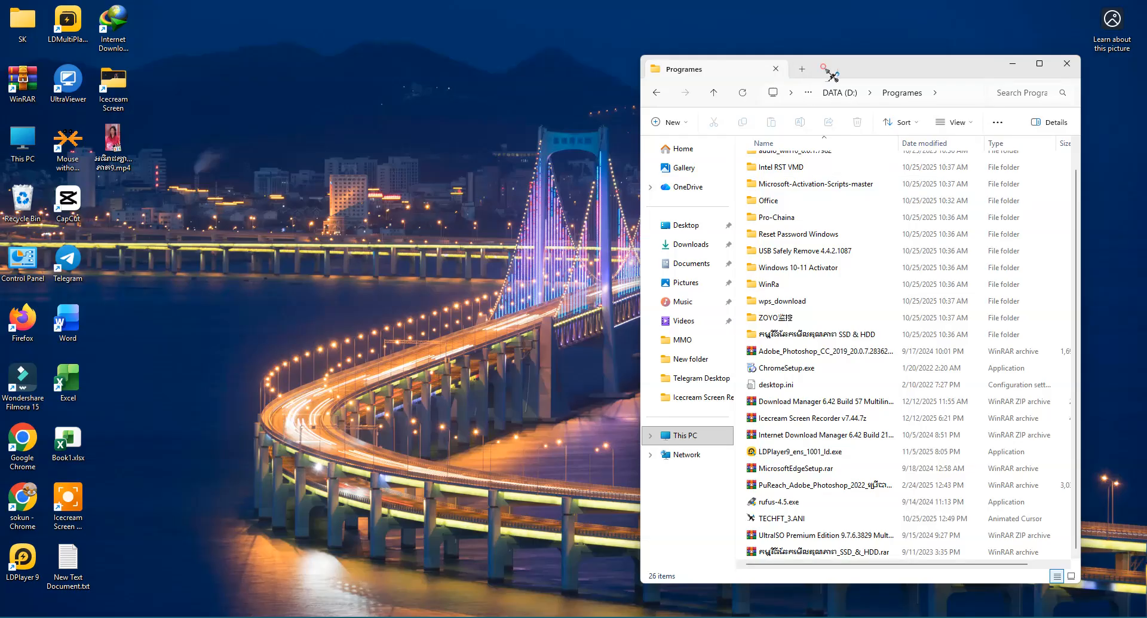
pyautogui.moveTo(830, 73); pyautogui.dragTo(640, 55)
pyautogui.scroll(1, 617, 240)
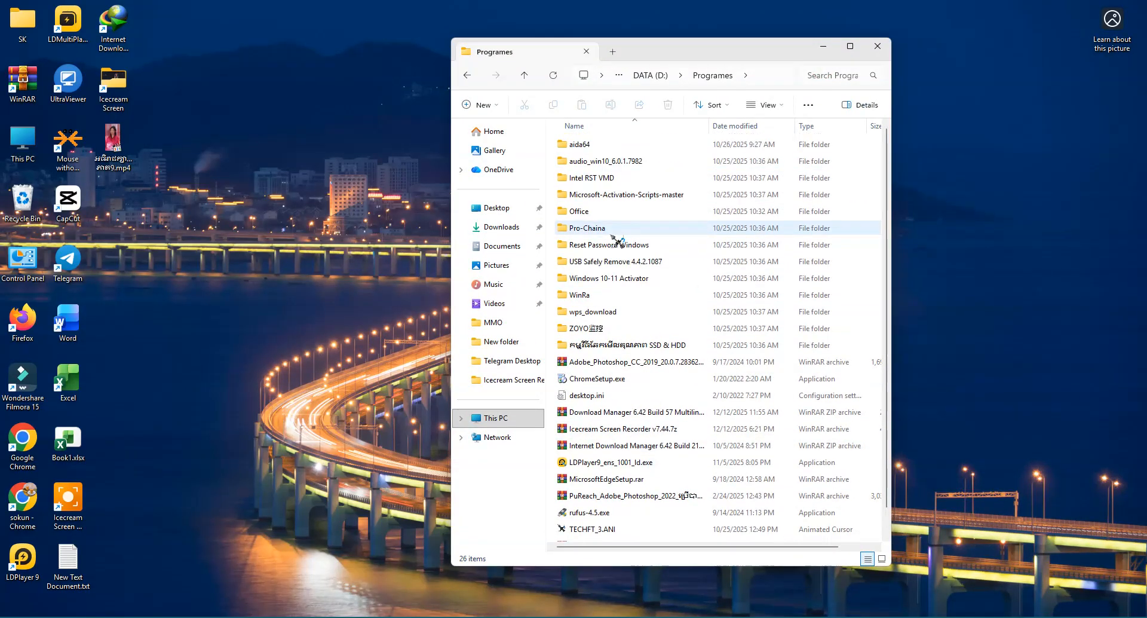
pyautogui.scroll(-1, 616, 241)
# Step: Open the MMO folder on the DATA (D:) drive, look inside its Speach-Pro.v3.2-0 subfolder and return to MMO
pyautogui.click(495, 417)
pyautogui.click(773, 160)
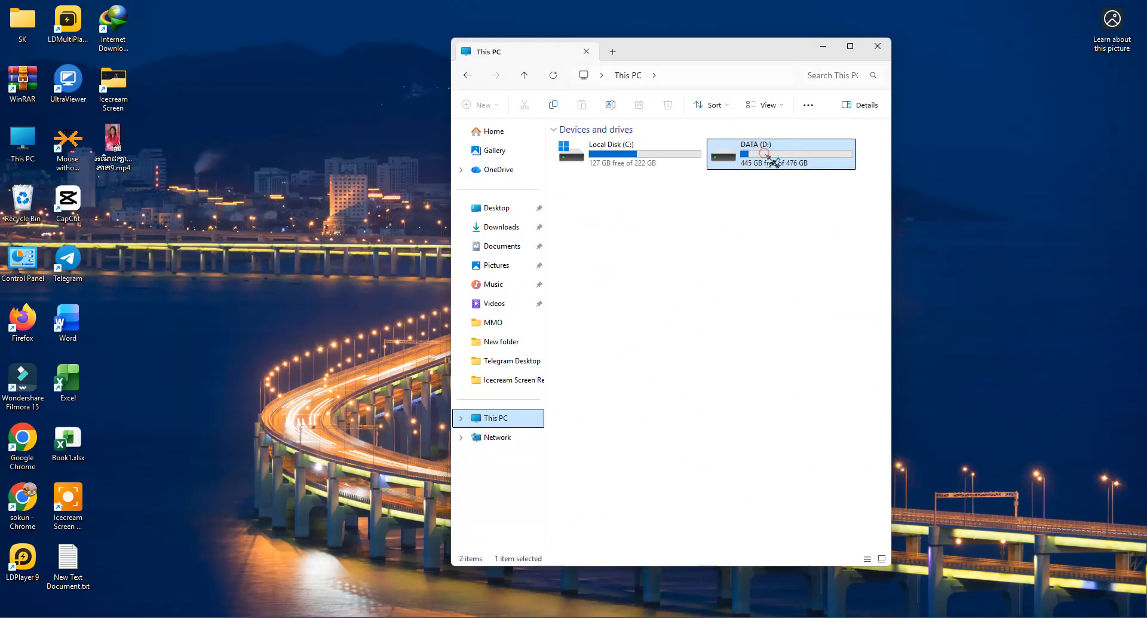
pyautogui.doubleClick(774, 160)
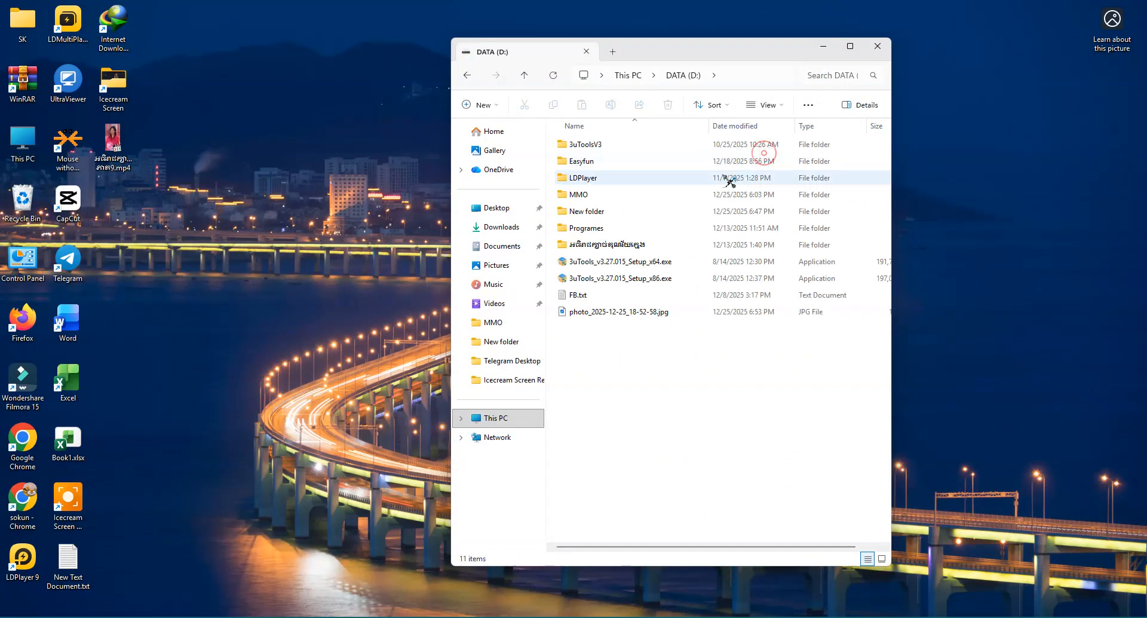
pyautogui.doubleClick(600, 196)
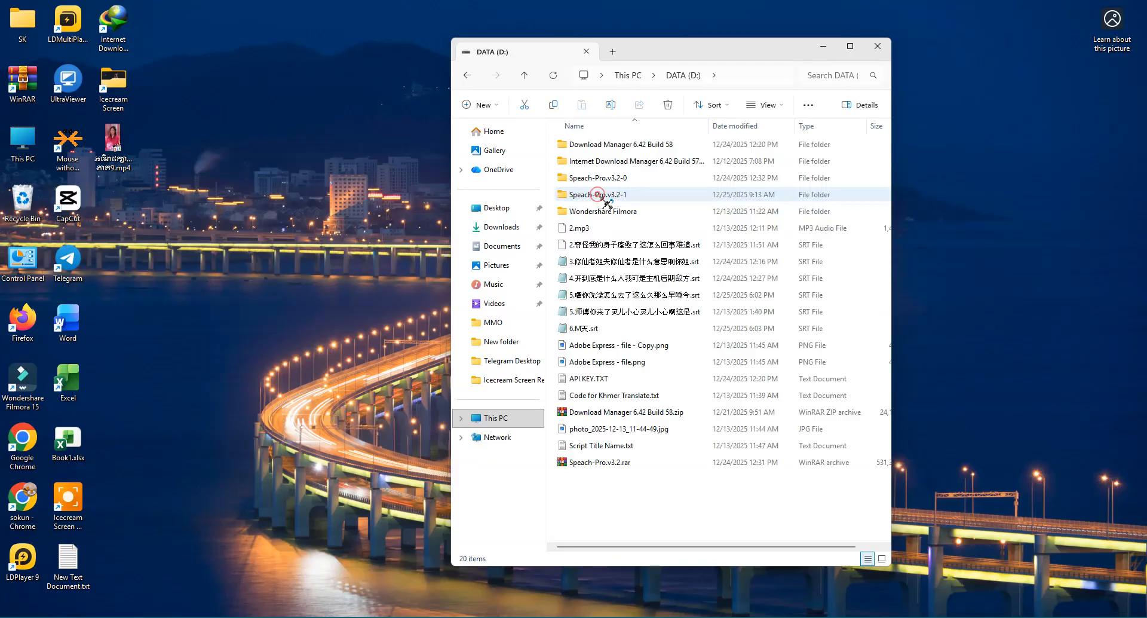
pyautogui.doubleClick(626, 179)
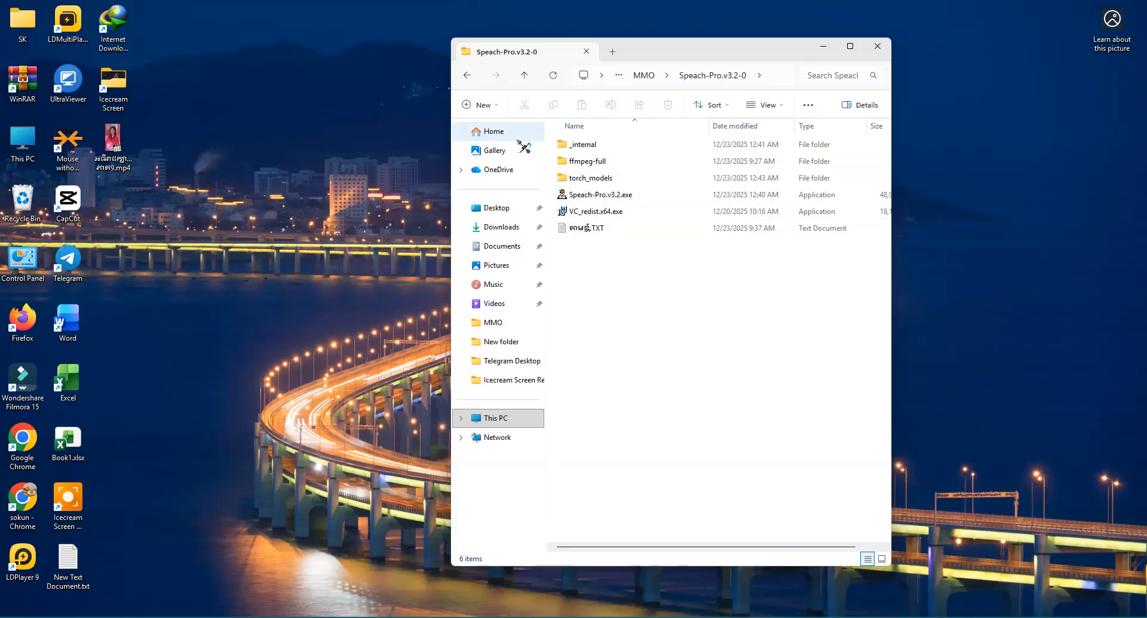
pyautogui.click(524, 75)
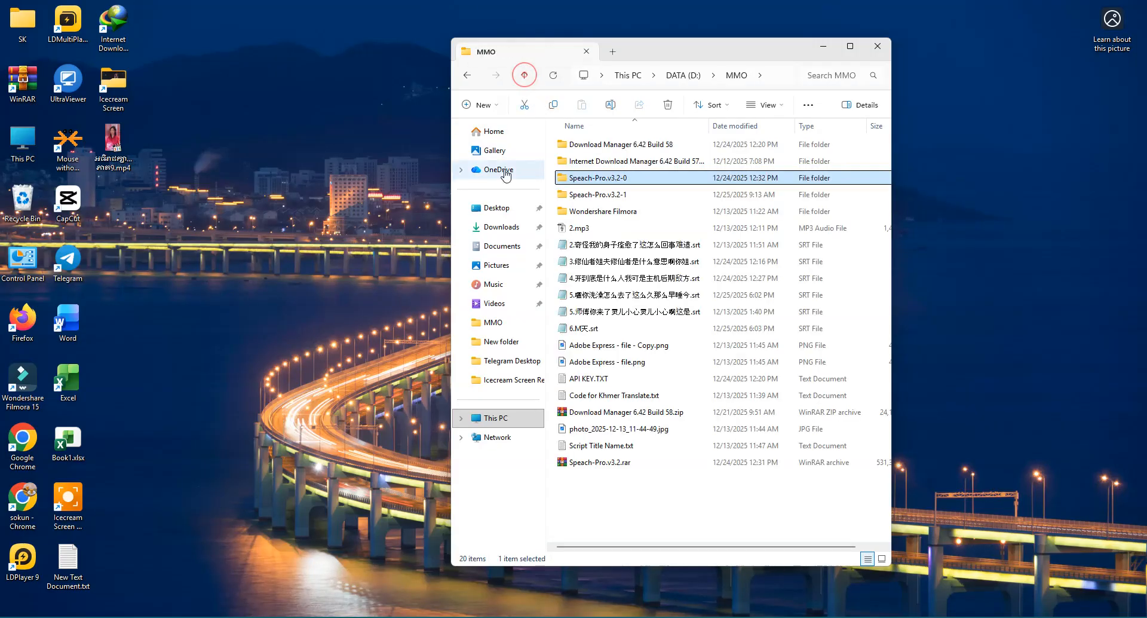
# Step: Select the Speach-Pro.v3.2.rar archive, then reposition and widen the folder window to fit the whole Size column
pyautogui.click(601, 462)
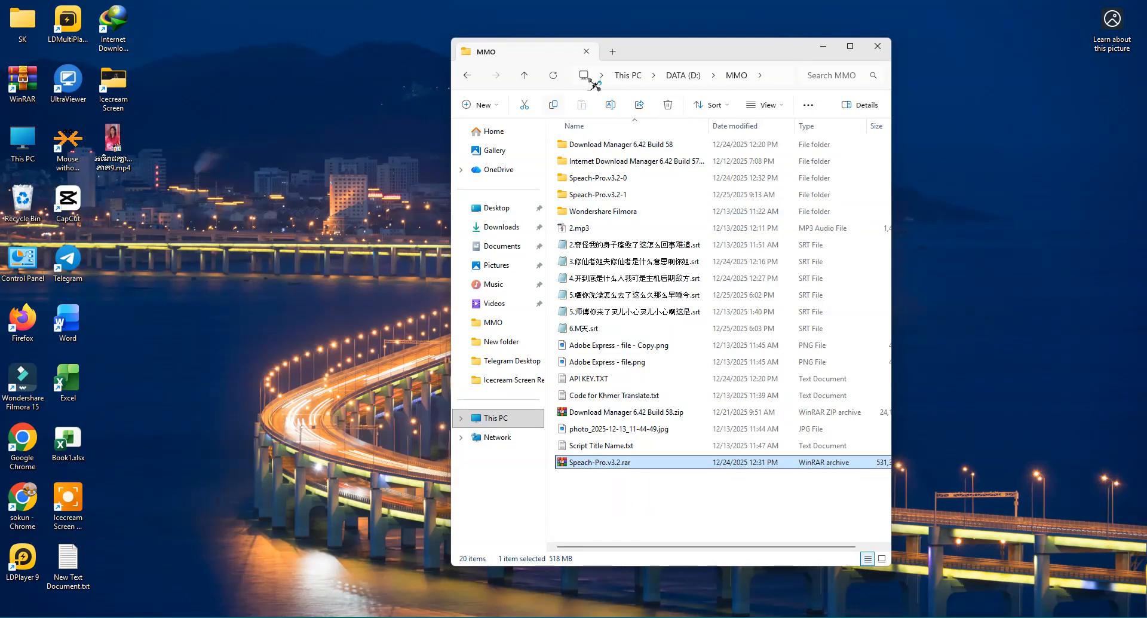
pyautogui.moveTo(681, 65); pyautogui.dragTo(557, 60)
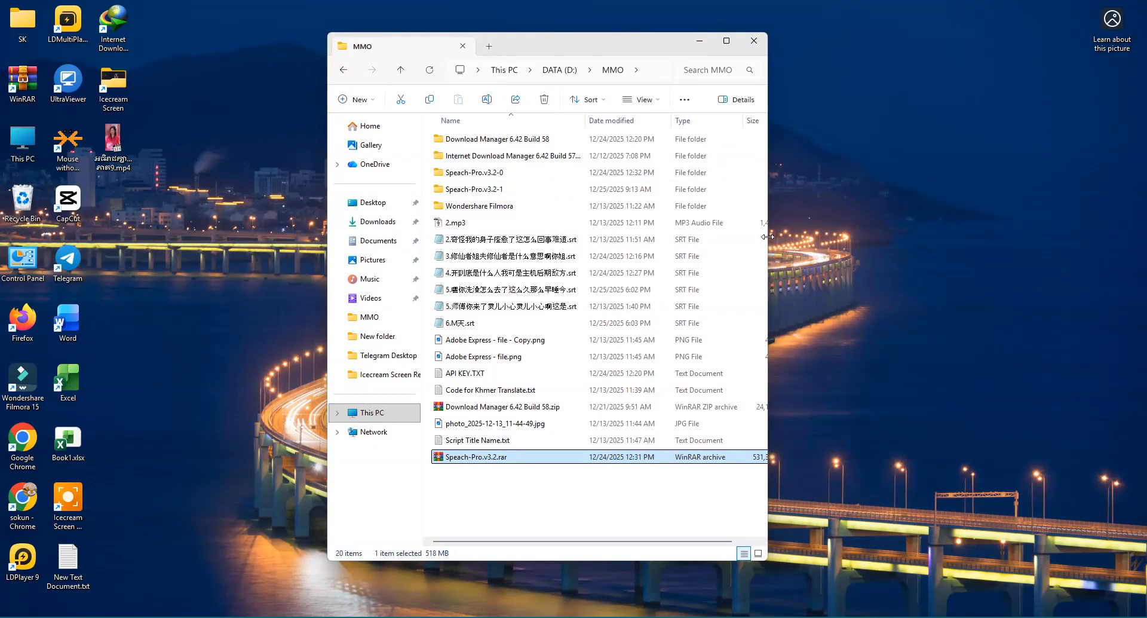
pyautogui.moveTo(767, 237); pyautogui.dragTo(912, 250)
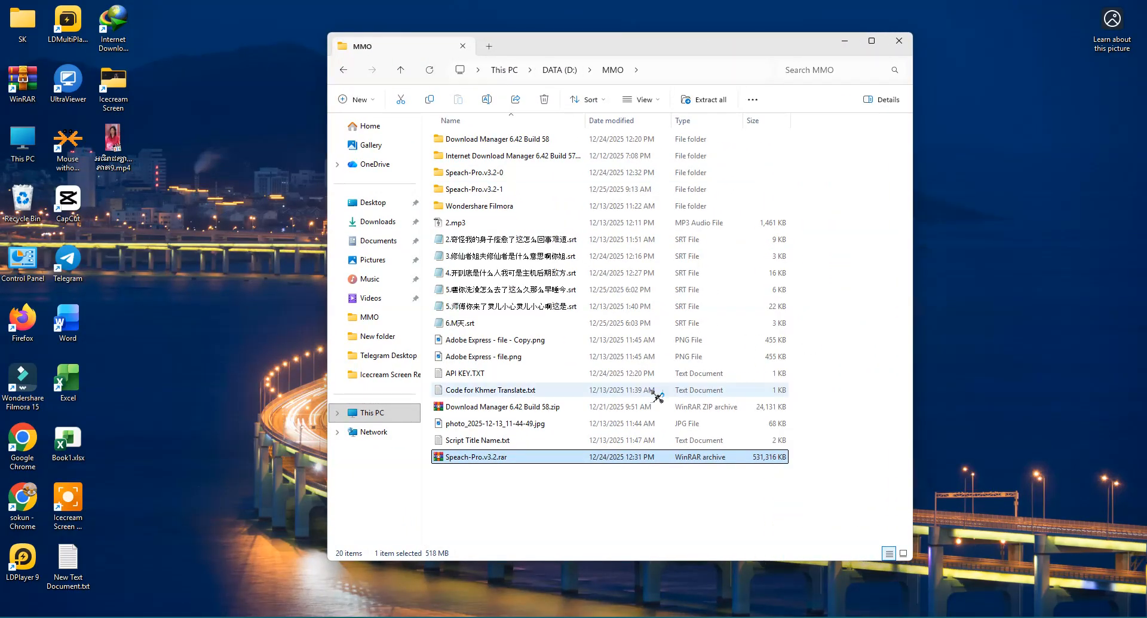
pyautogui.rightClick(602, 496)
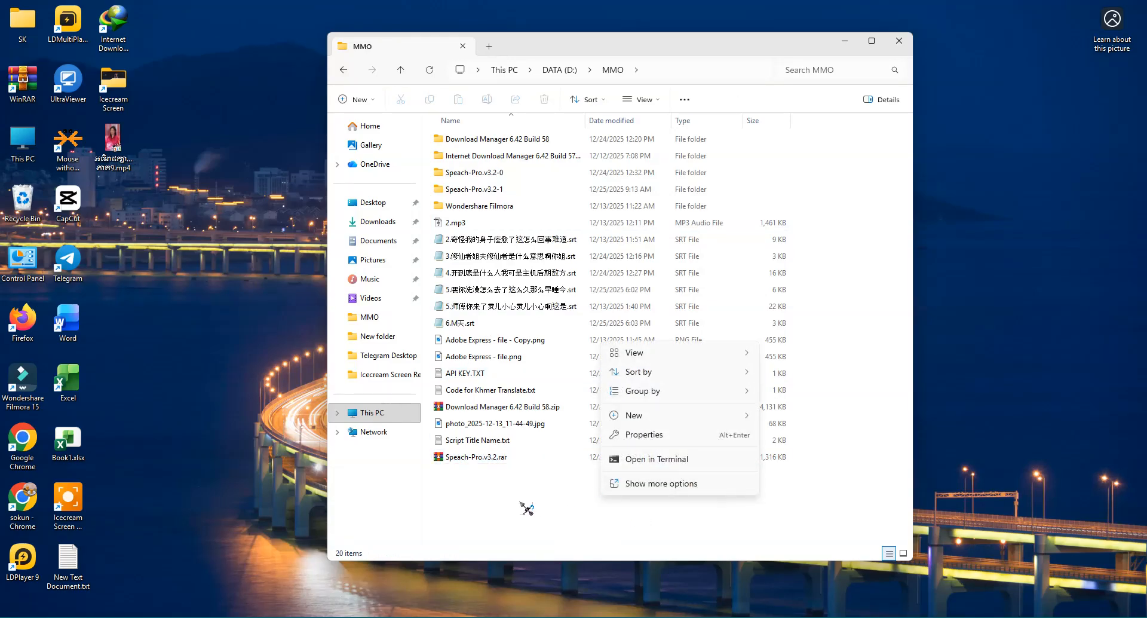
pyautogui.press('Escape')
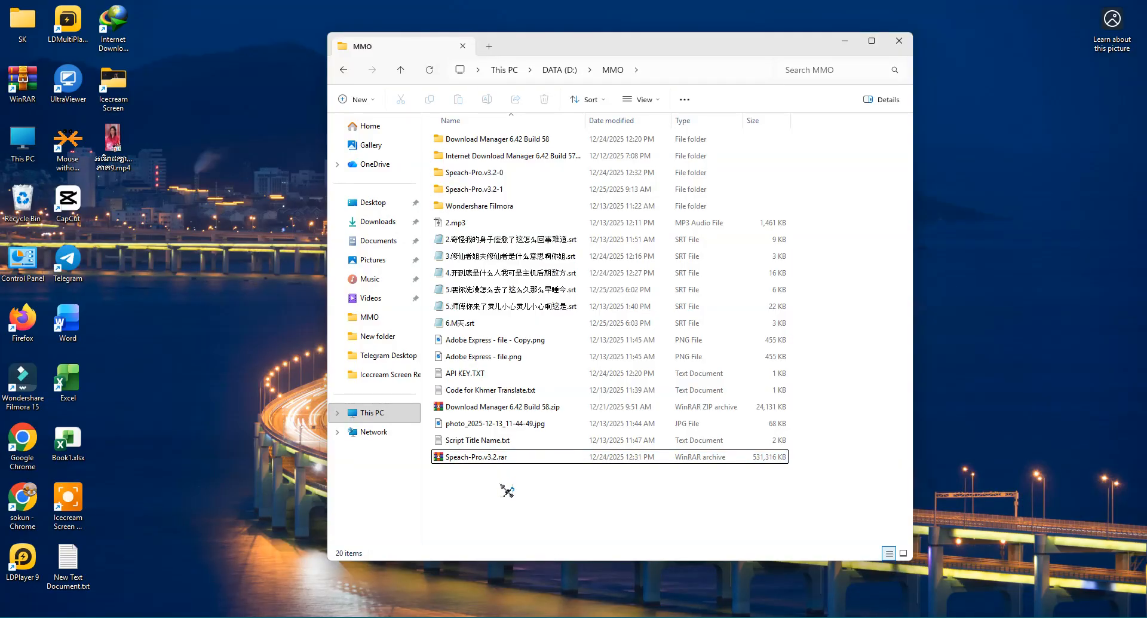
# Step: Copy the name text of the Speach-Pro.v3.2.rar archive without its extension, leaving the file's name as it is
pyautogui.click(505, 459)
pyautogui.rightClick(504, 459)
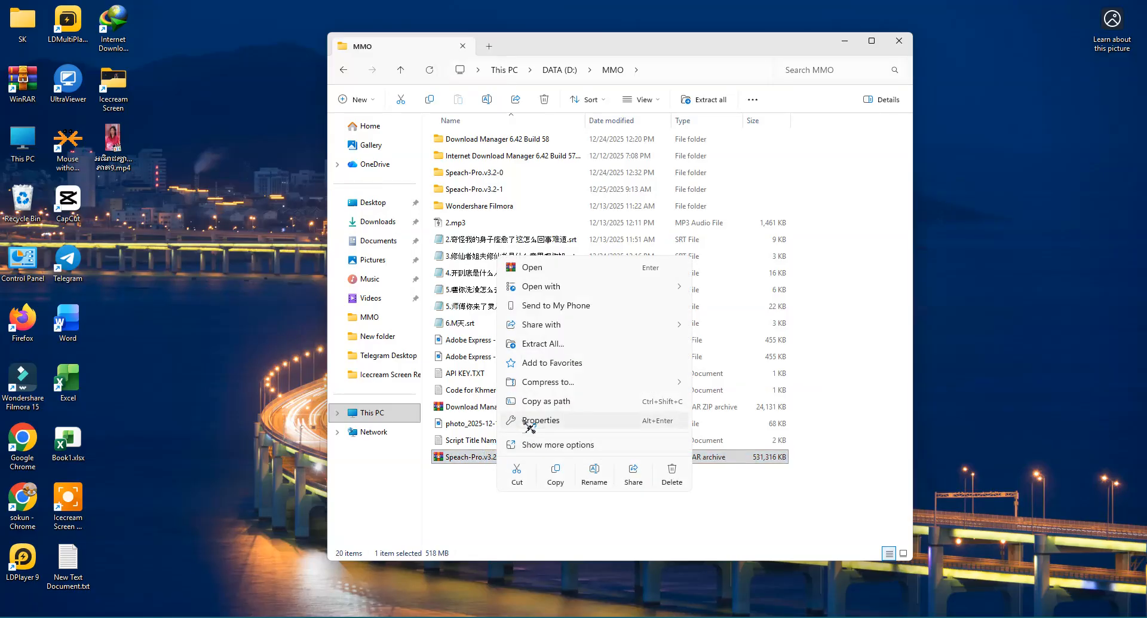
pyautogui.click(597, 483)
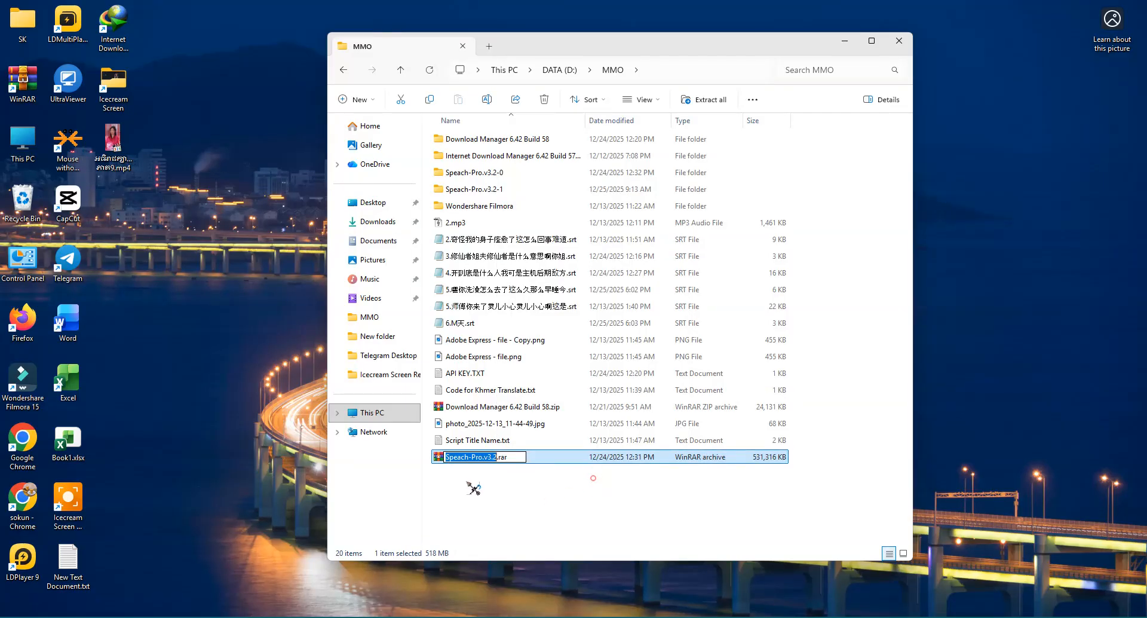
pyautogui.rightClick(475, 458)
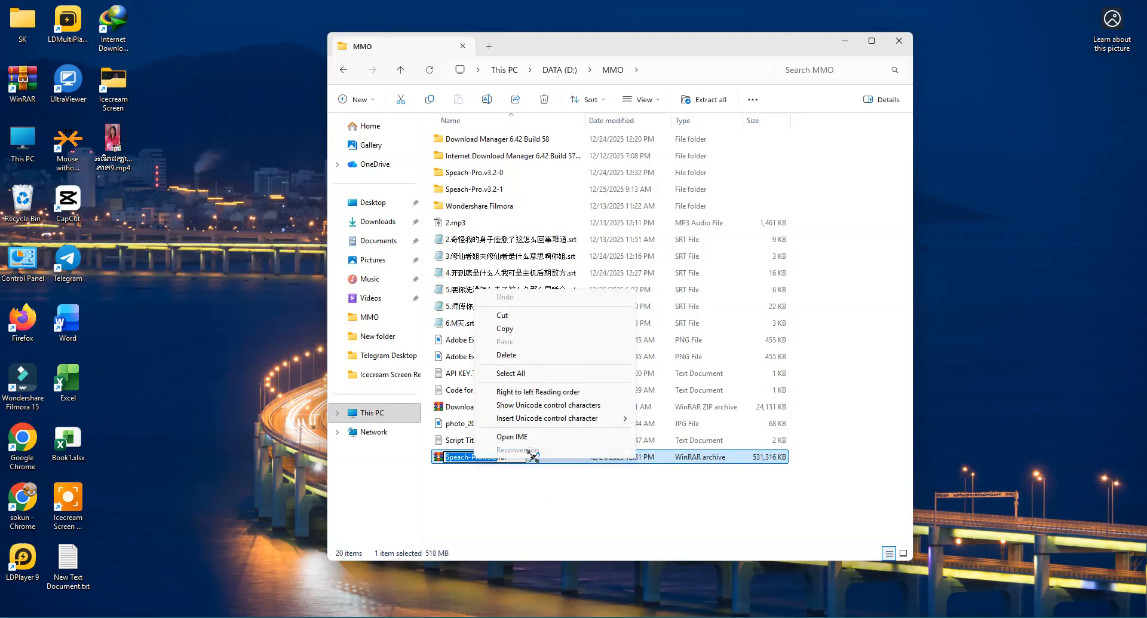
pyautogui.click(528, 340)
pyautogui.click(564, 501)
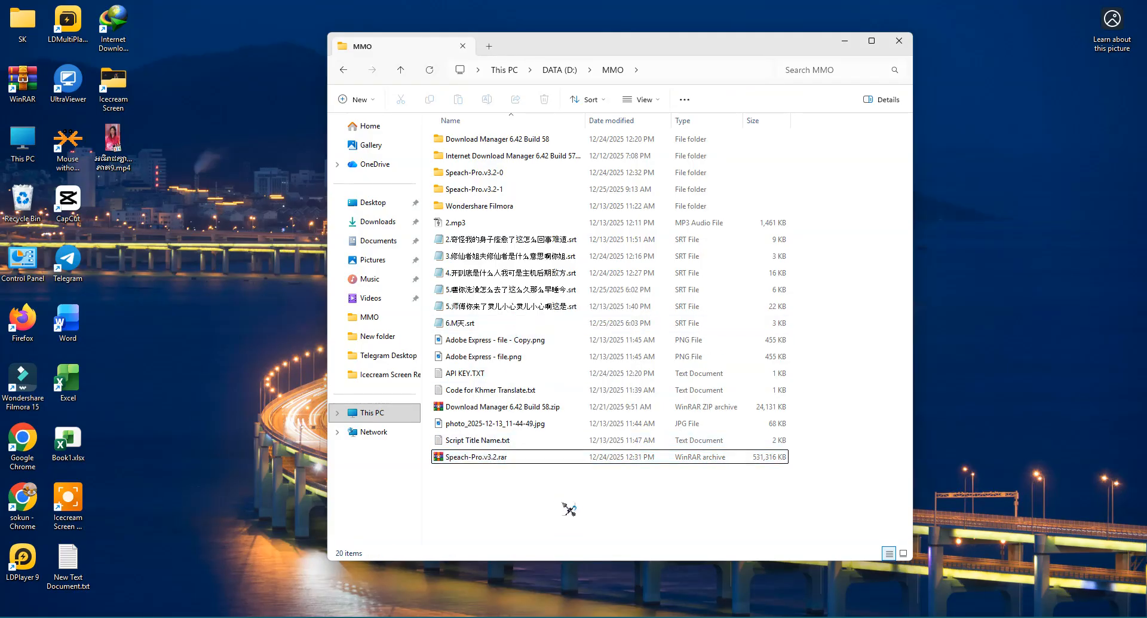
# Step: Create a new folder in MMO and name it Speach-Pro.v3.2-, using the copied archive name
pyautogui.rightClick(566, 497)
pyautogui.moveTo(622, 418)
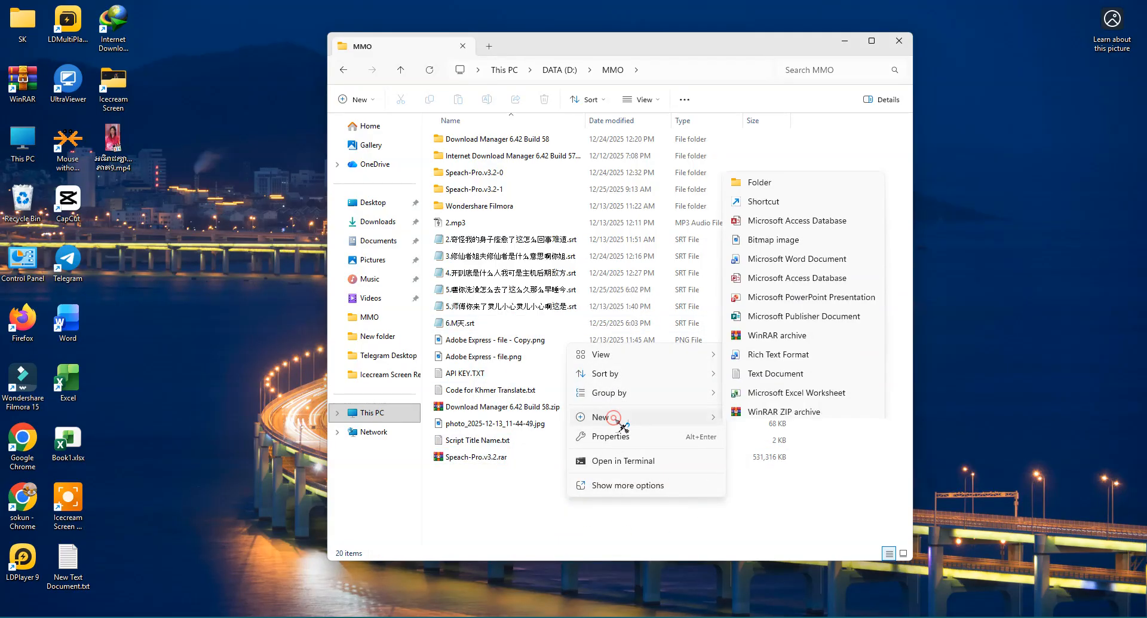
pyautogui.click(754, 173)
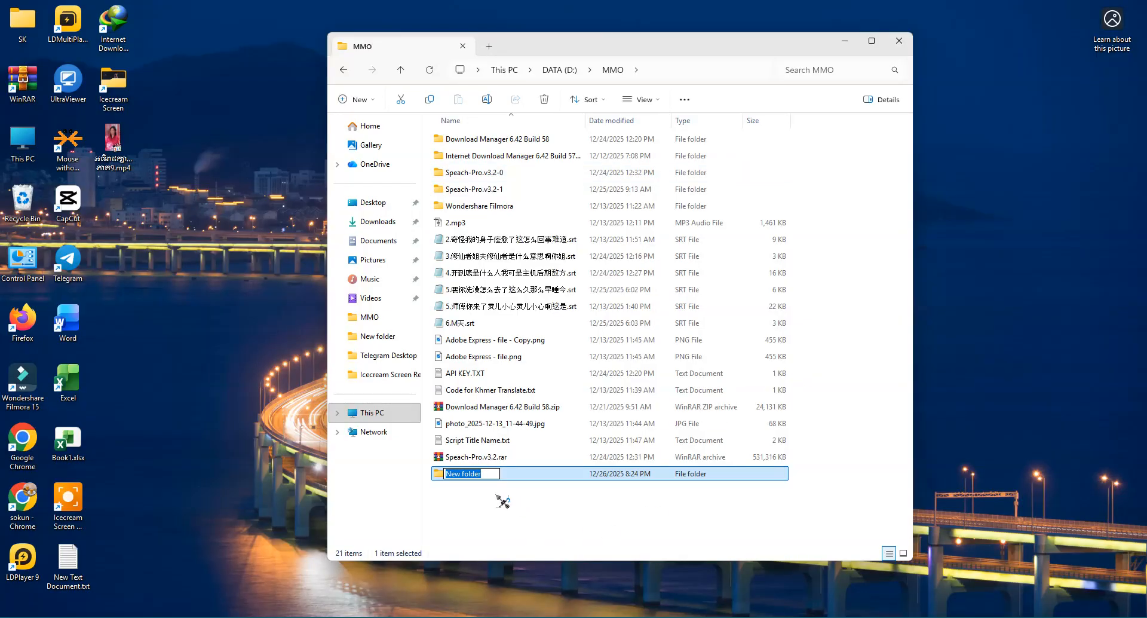
pyautogui.rightClick(467, 473)
pyautogui.click(526, 362)
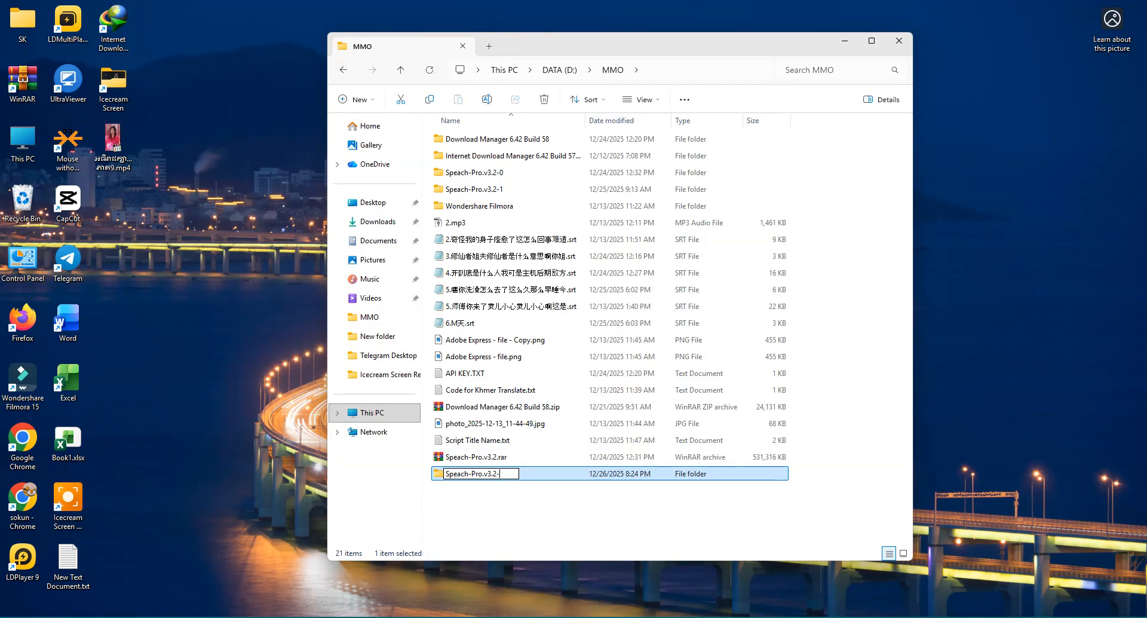
pyautogui.press('Return')
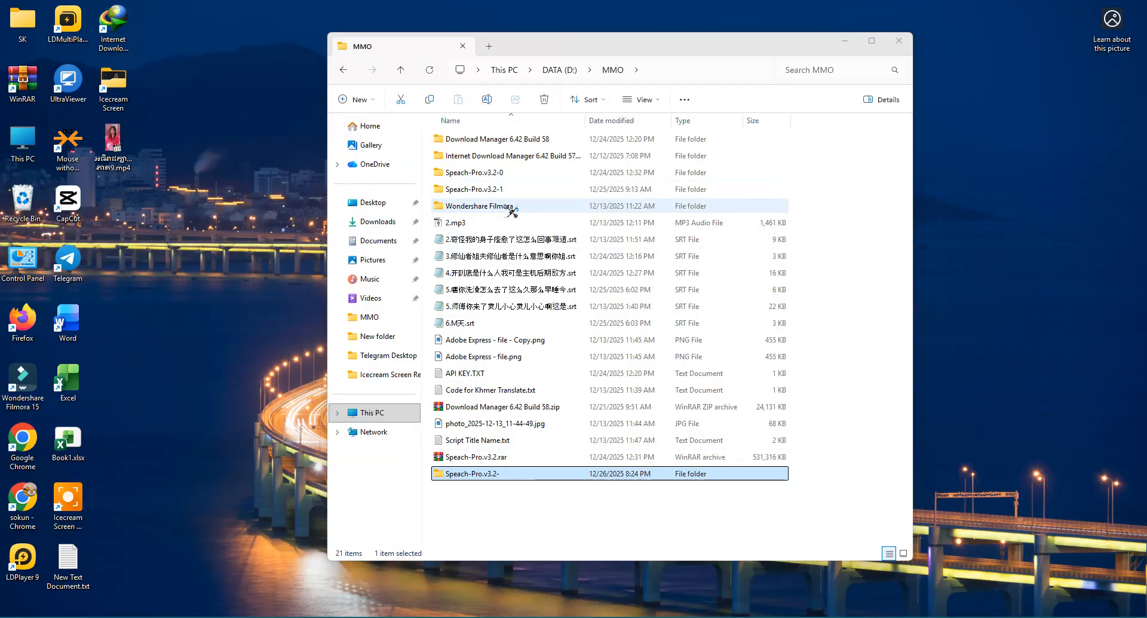
# Step: Copy the Speach-Pro.v3.2.rar archive from MMO into the Speach-Pro.v3.2- folder
pyautogui.click(510, 458)
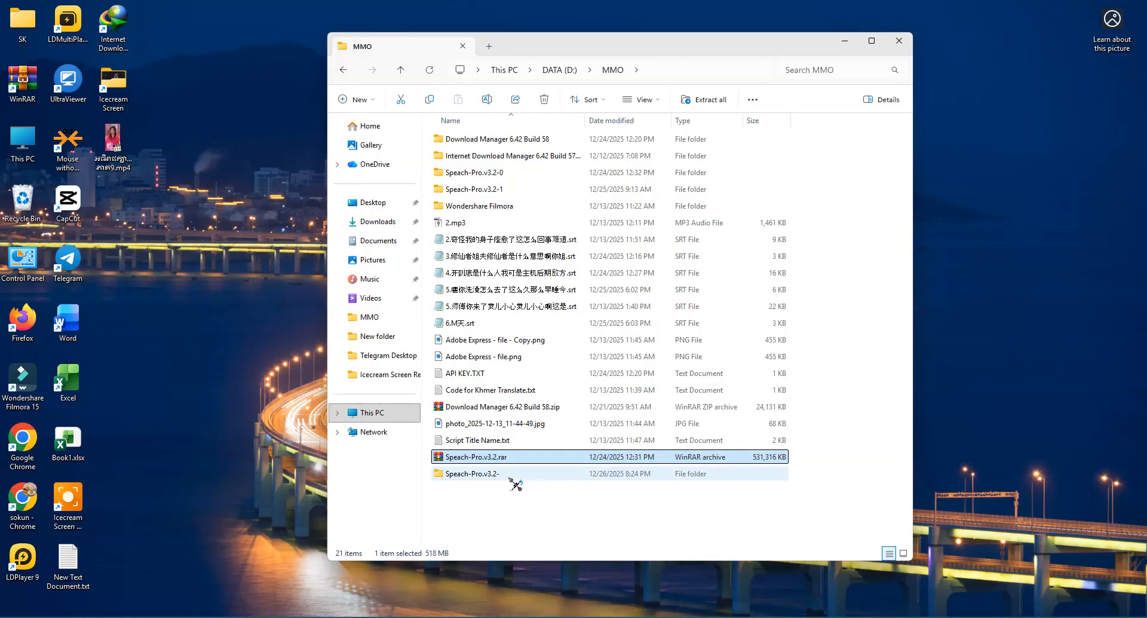
pyautogui.click(503, 456)
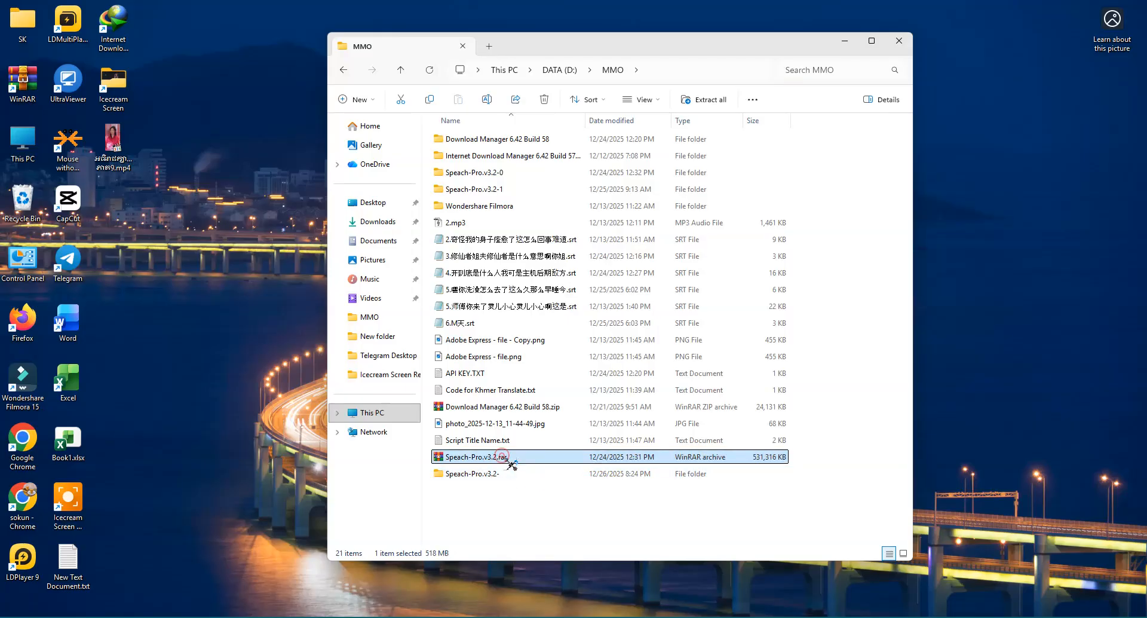
pyautogui.rightClick(505, 458)
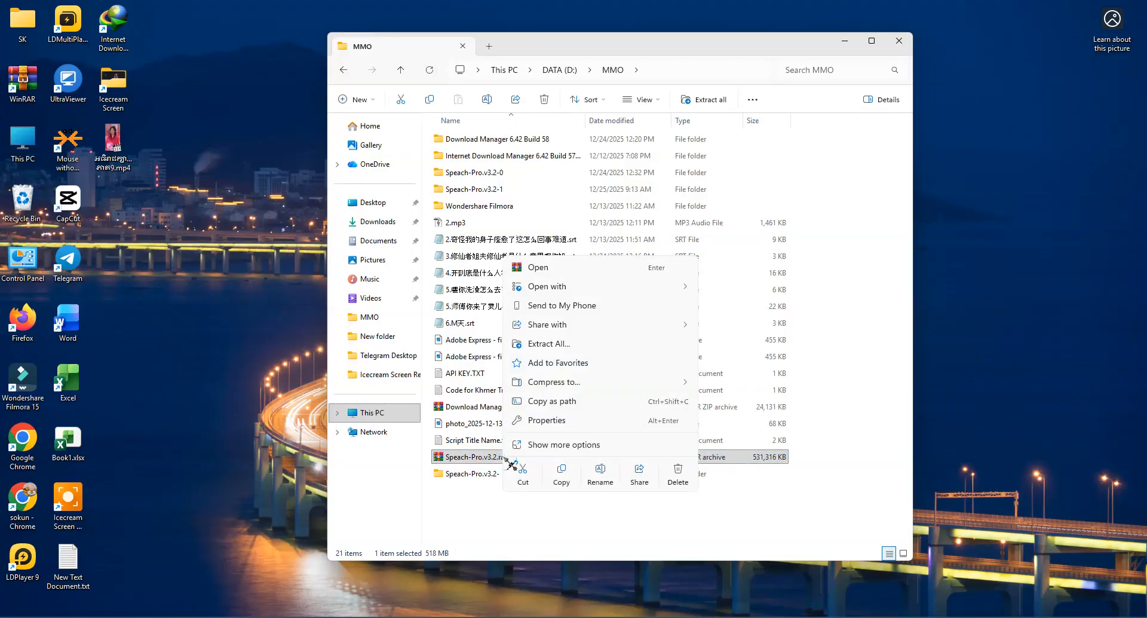
pyautogui.click(560, 476)
pyautogui.doubleClick(485, 474)
pyautogui.rightClick(500, 371)
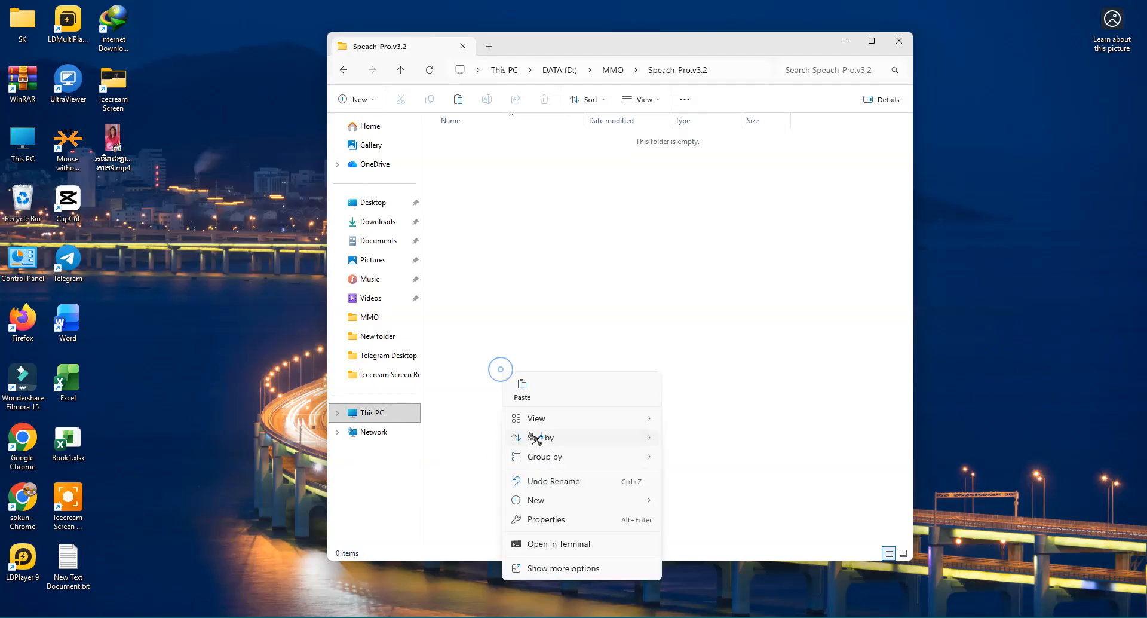
pyautogui.click(512, 383)
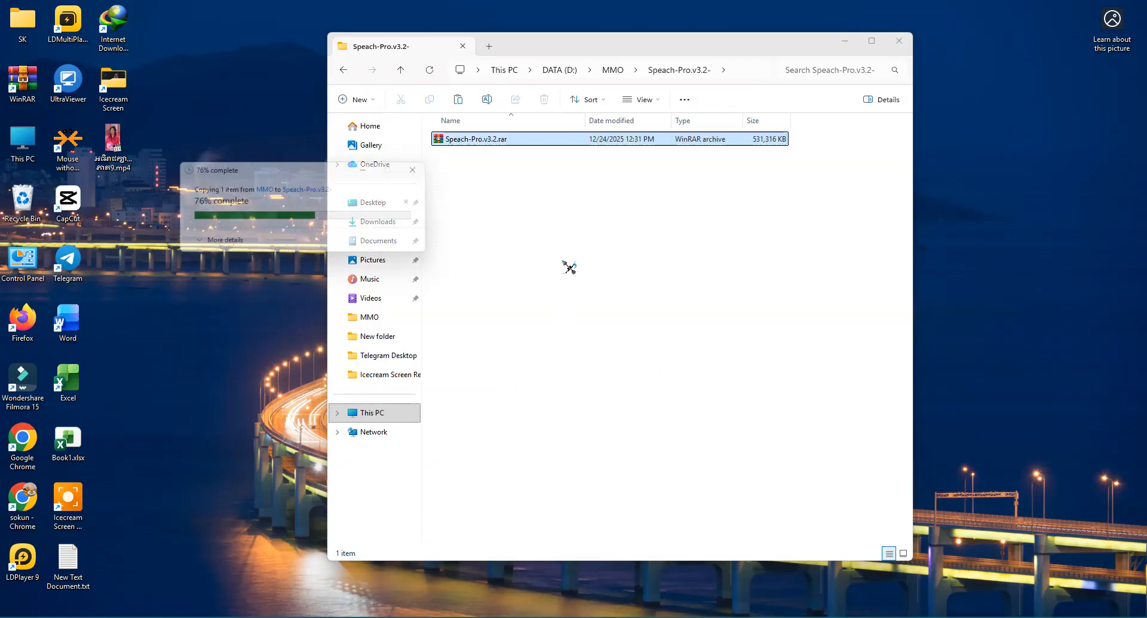
pyautogui.click(503, 216)
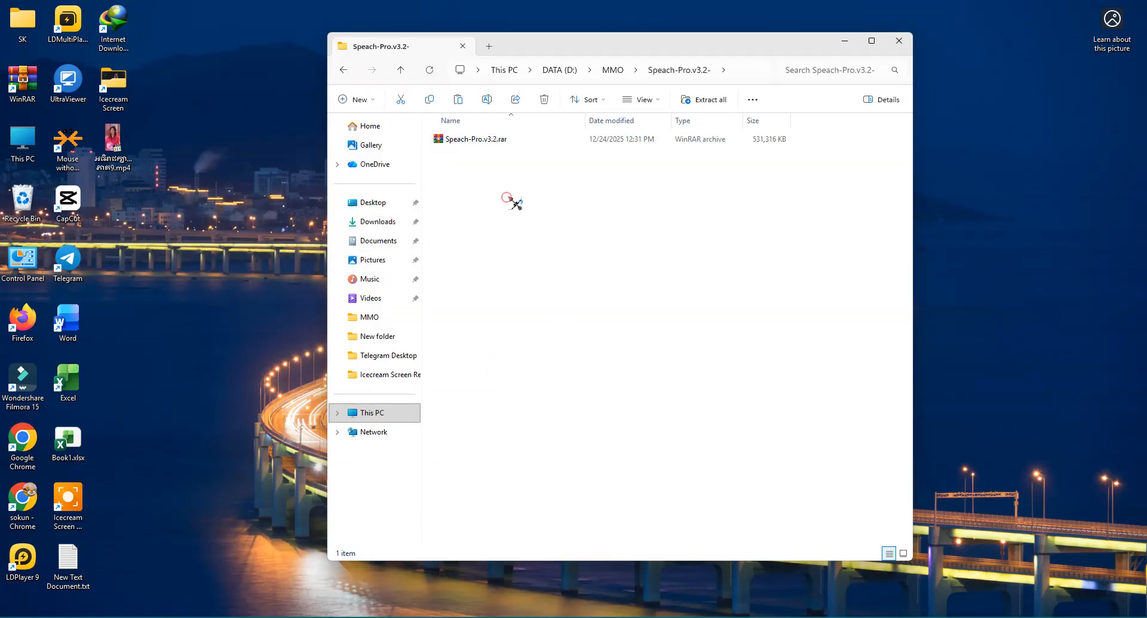
# Step: Extract all of the copied Speach-Pro.v3.2.rar to D:\MMO\Speach-Pro.v3.2-\Speach-Pro.v3.2, with the option to show extracted files when complete
pyautogui.click(510, 146)
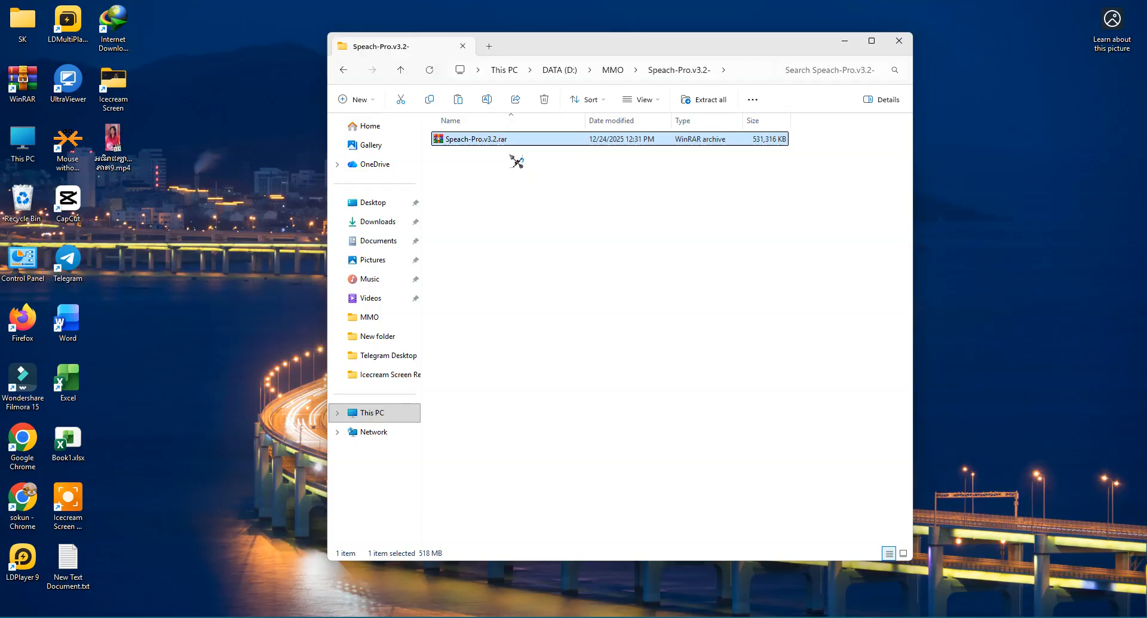
pyautogui.click(509, 179)
pyautogui.click(509, 137)
pyautogui.rightClick(513, 140)
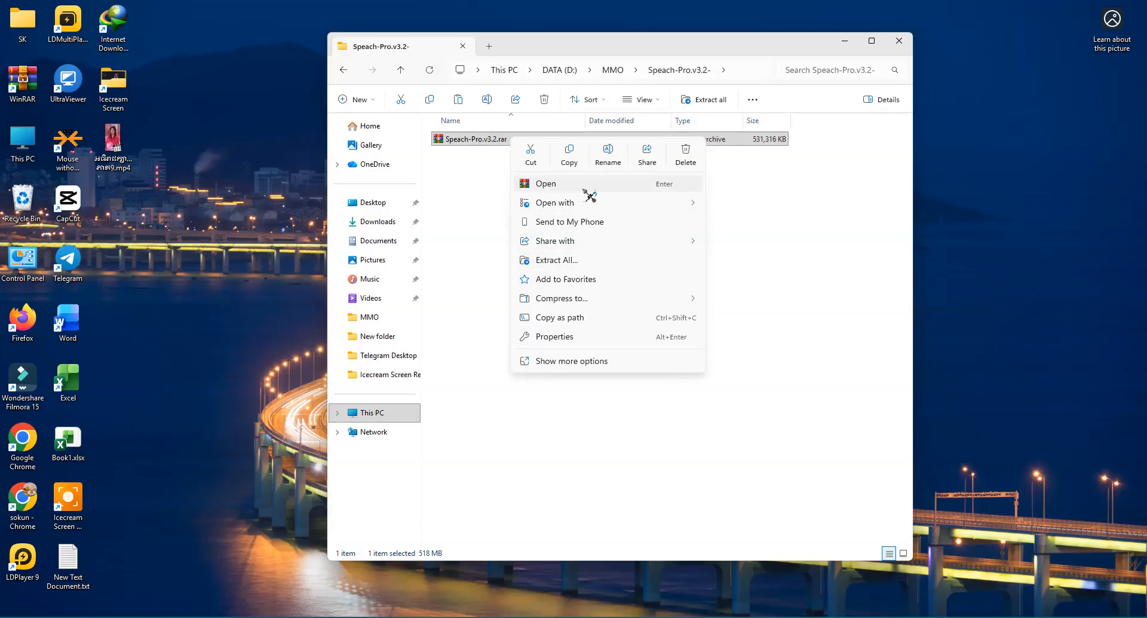
pyautogui.click(572, 263)
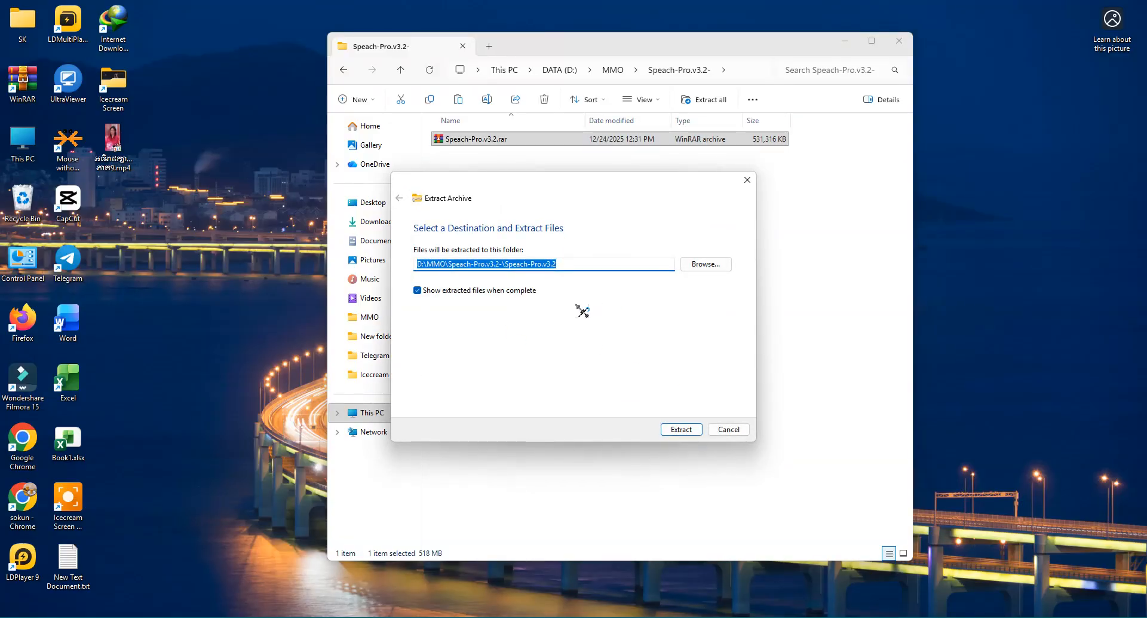
pyautogui.click(681, 430)
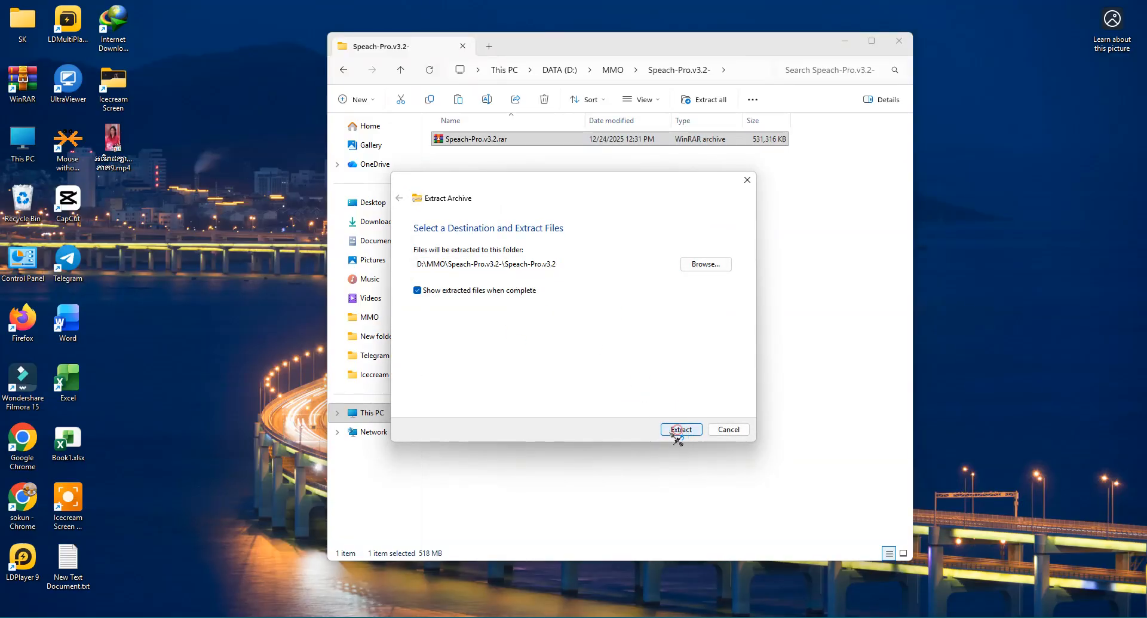
pyautogui.click(680, 429)
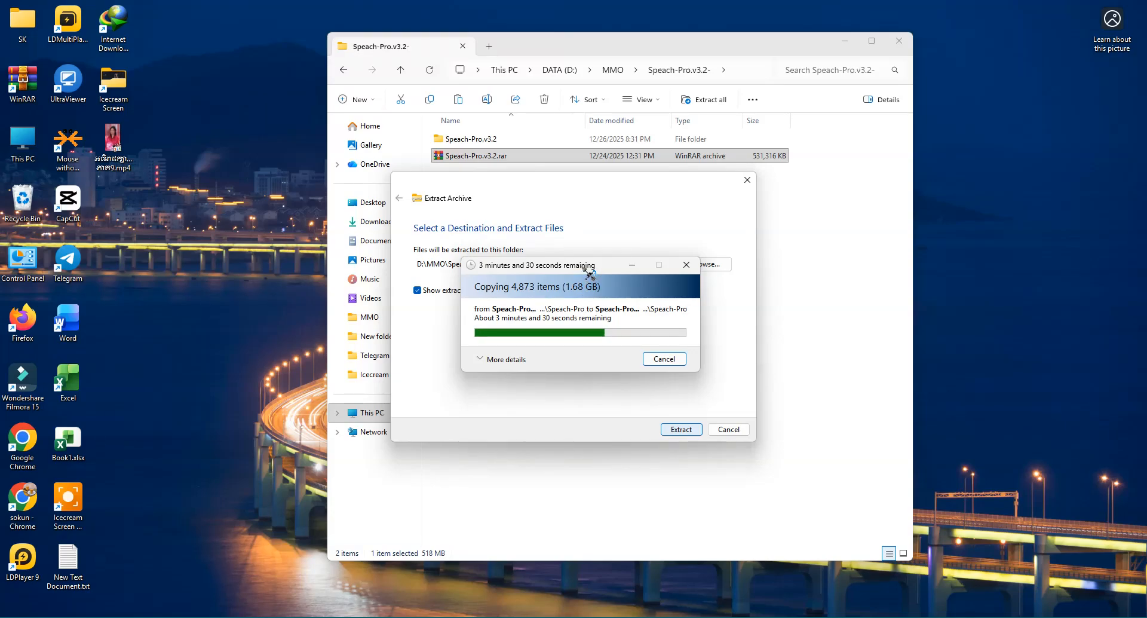
pyautogui.moveTo(589, 272); pyautogui.dragTo(560, 344)
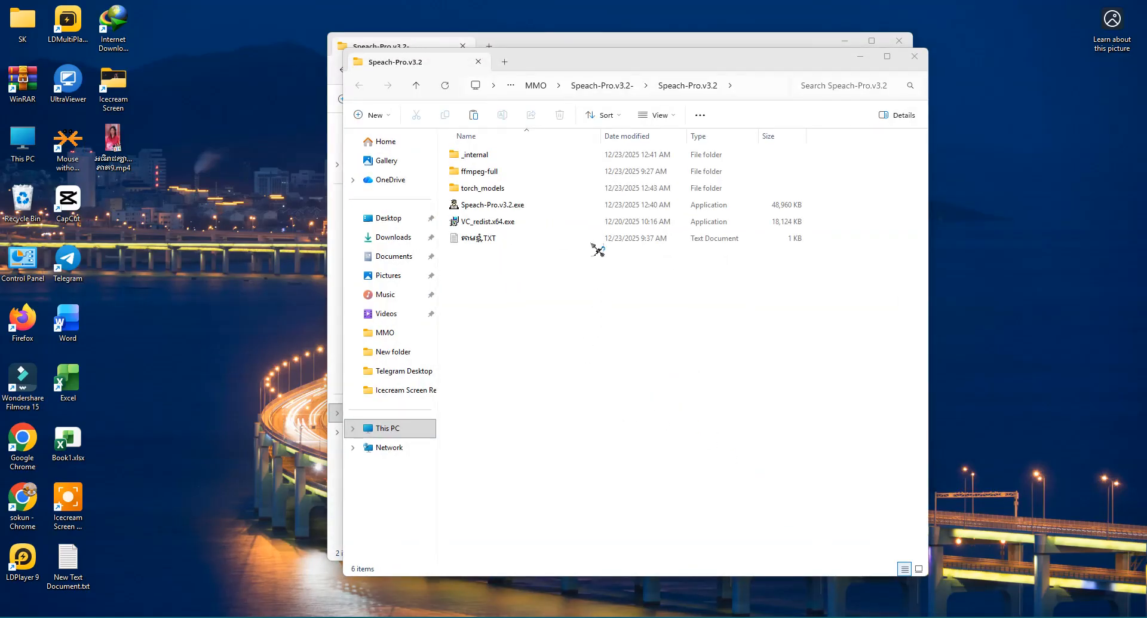
pyautogui.moveTo(678, 69); pyautogui.dragTo(778, 99)
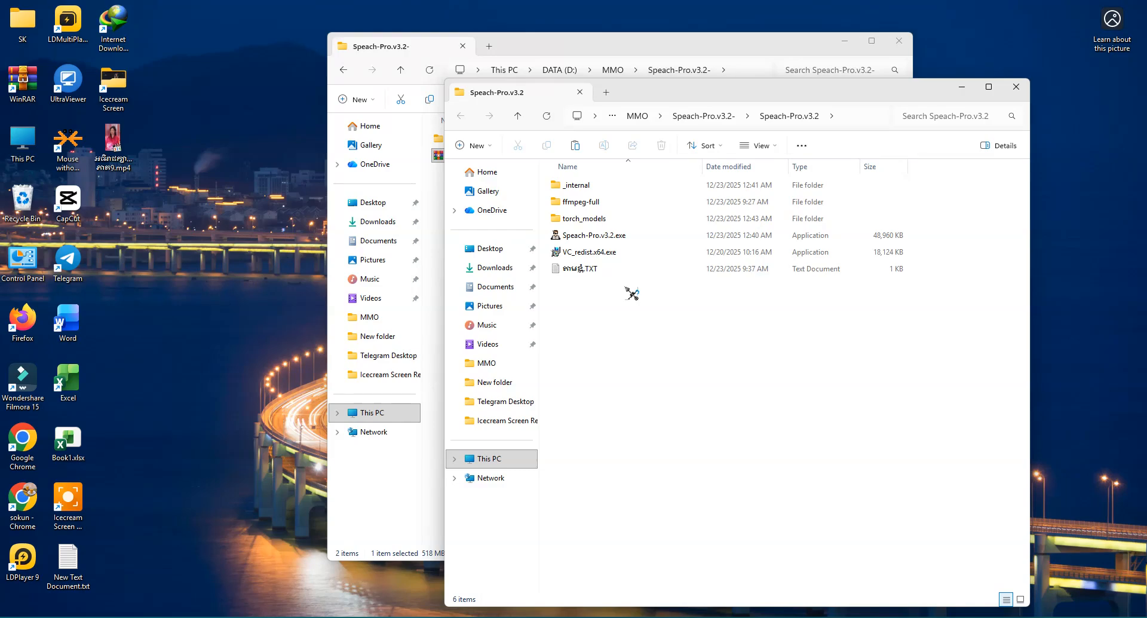
pyautogui.click(600, 251)
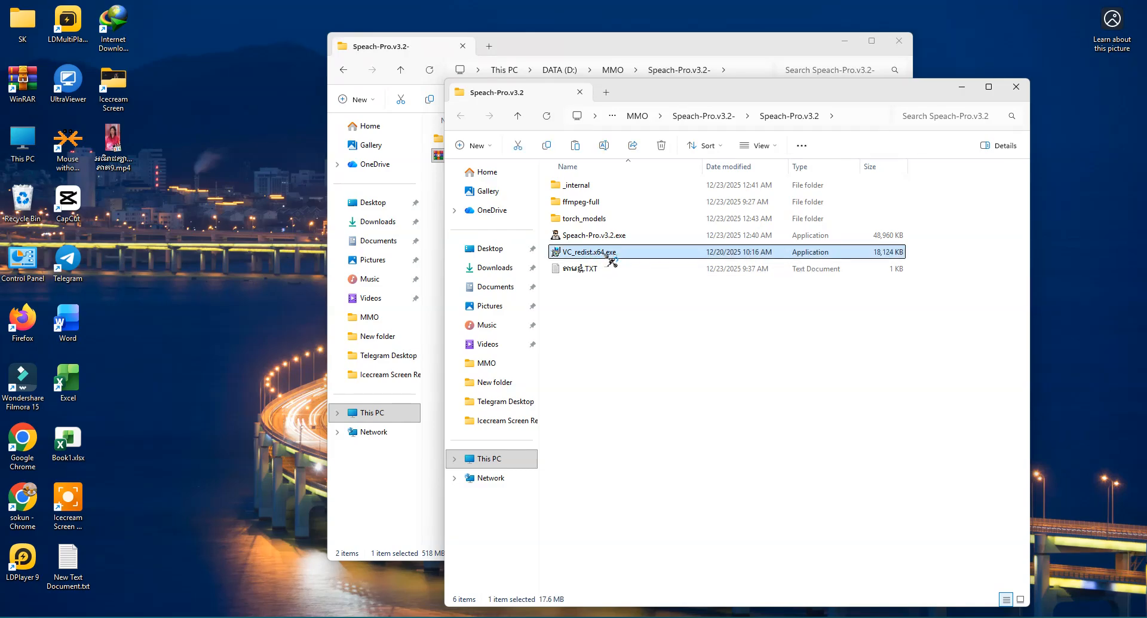
pyautogui.rightClick(615, 259)
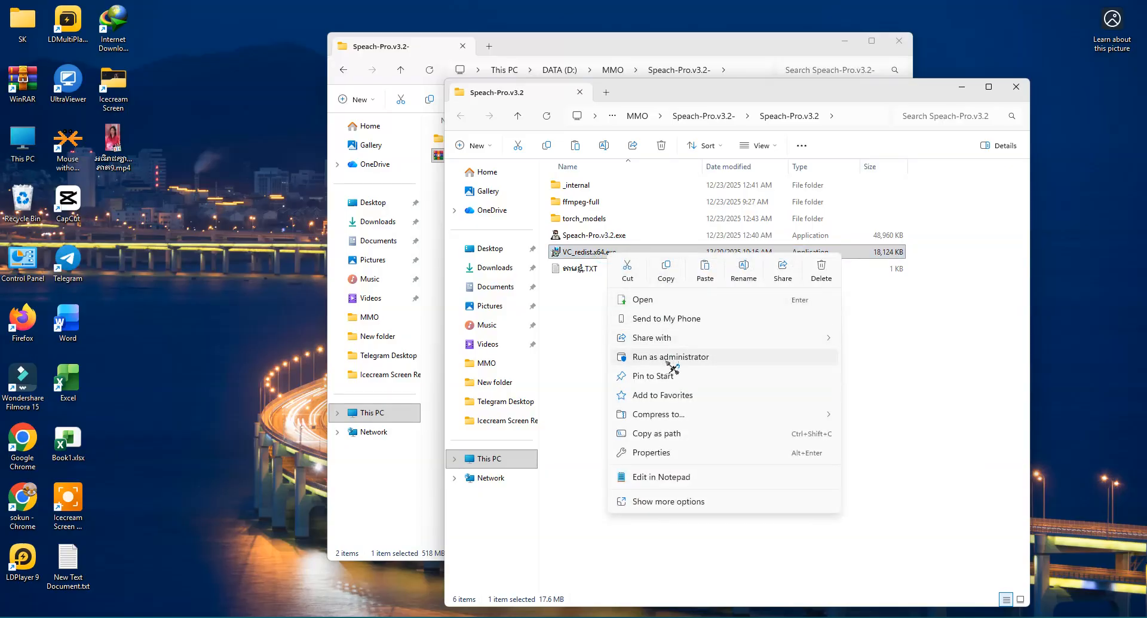
pyautogui.click(881, 340)
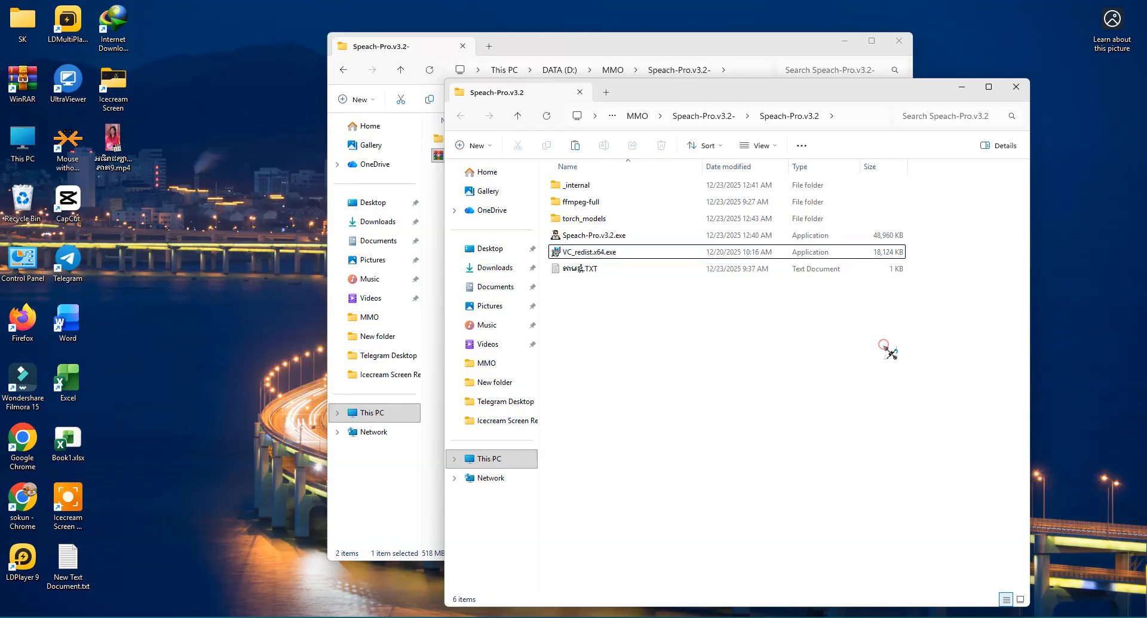
pyautogui.click(633, 250)
pyautogui.click(649, 335)
pyautogui.click(632, 252)
pyautogui.click(633, 296)
pyautogui.click(634, 253)
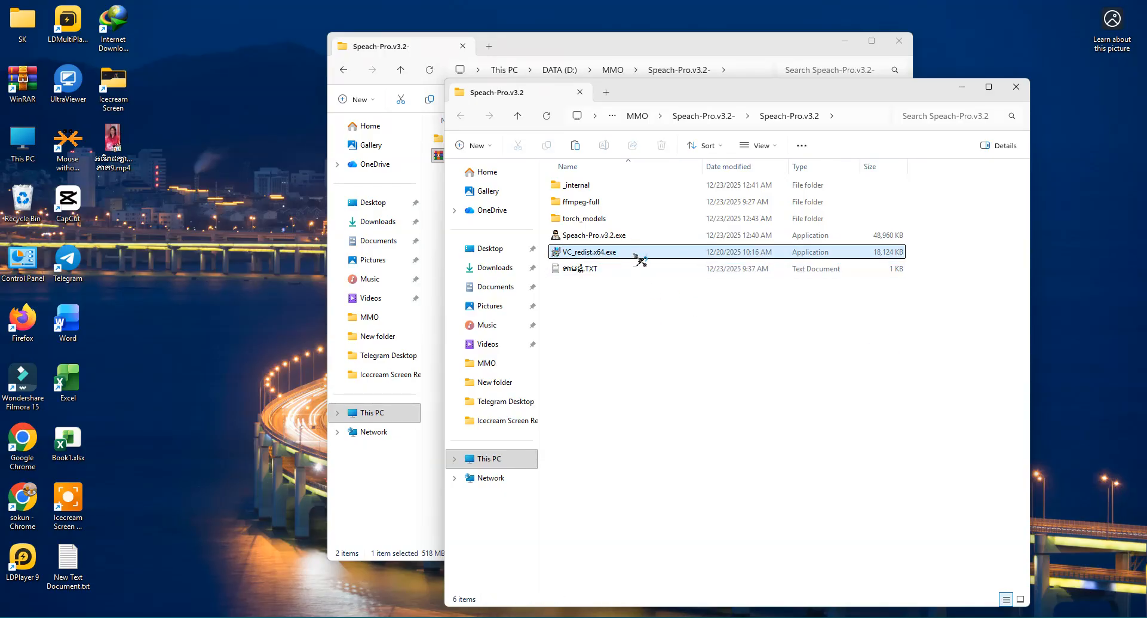
pyautogui.rightClick(633, 256)
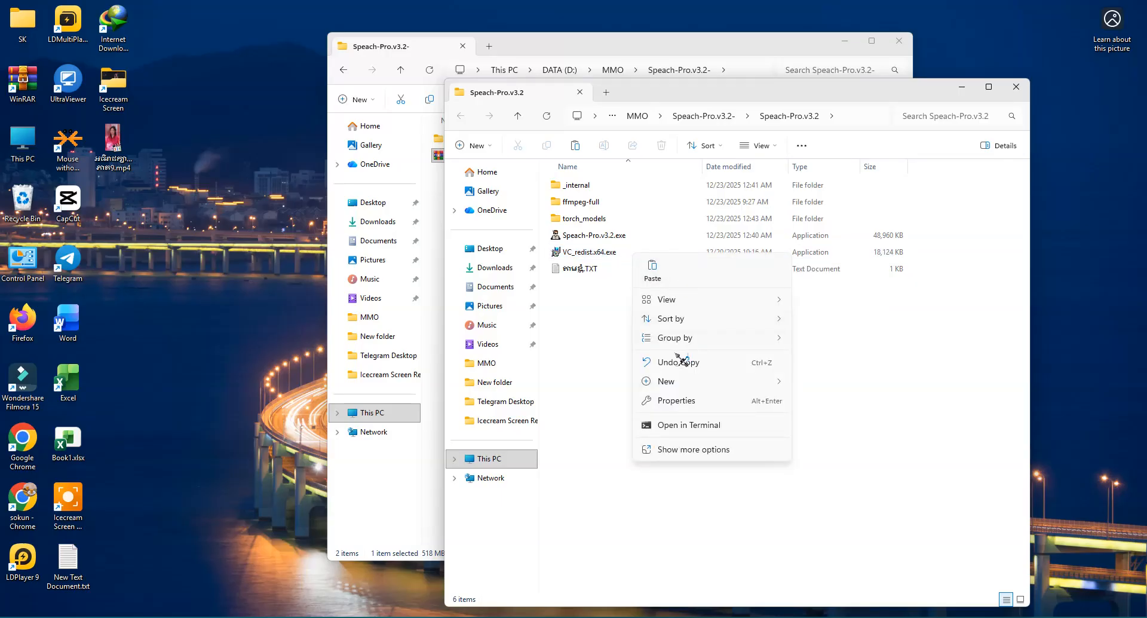
pyautogui.click(614, 234)
pyautogui.rightClick(613, 237)
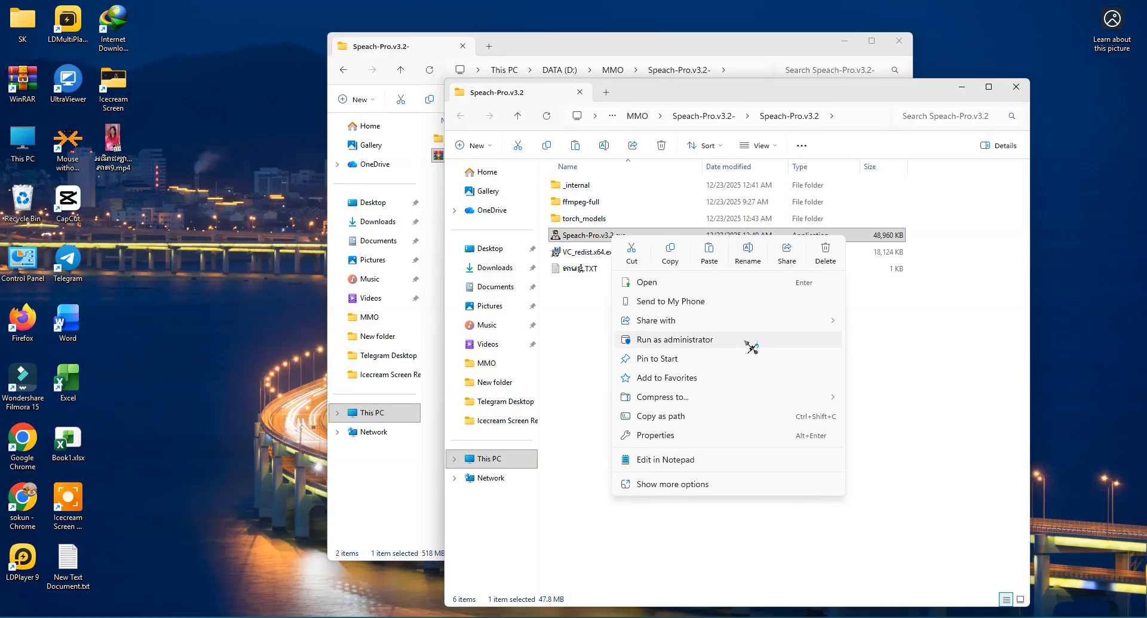
pyautogui.click(670, 339)
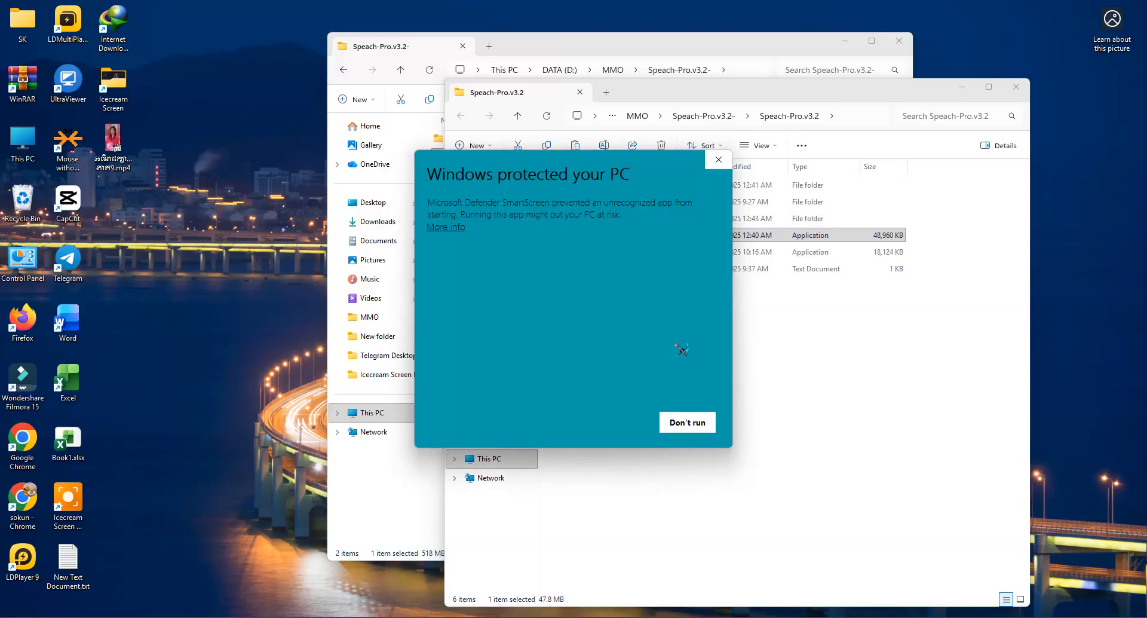
pyautogui.click(718, 159)
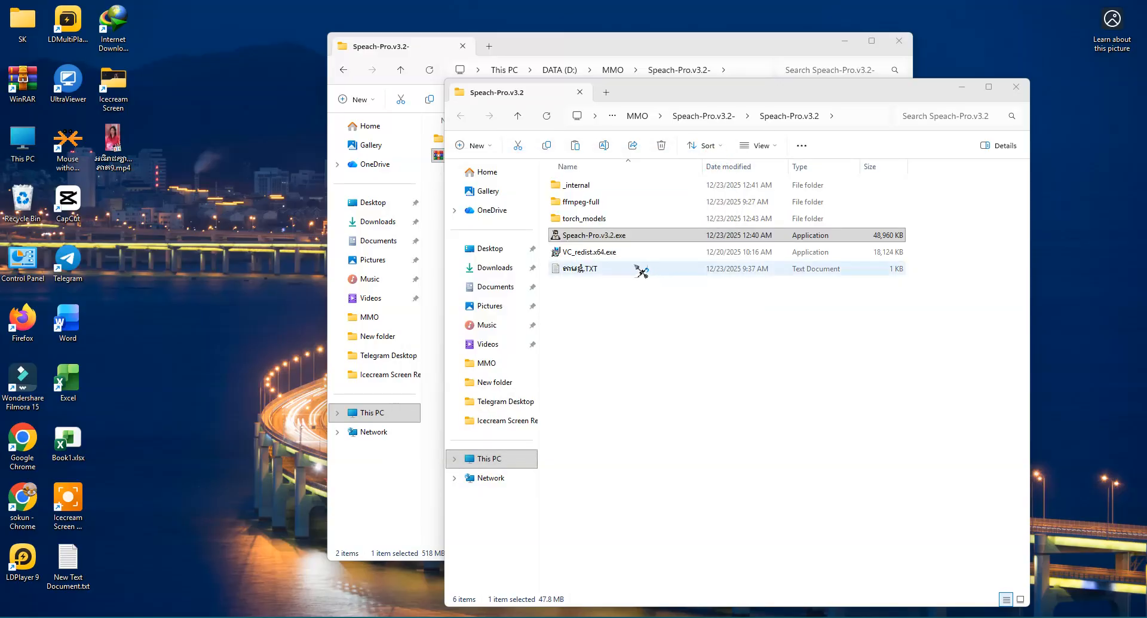
# Step: Run VC_redist.x64.exe as administrator and close its Modify Setup dialog without repairing or uninstalling
pyautogui.click(618, 251)
pyautogui.rightClick(615, 252)
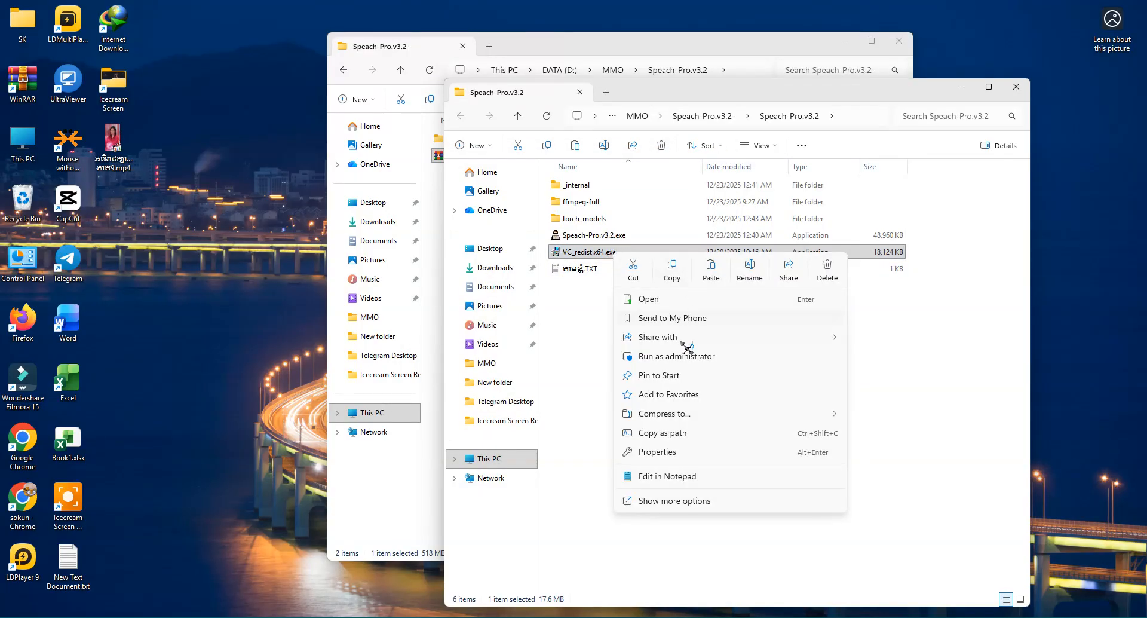
pyautogui.click(666, 357)
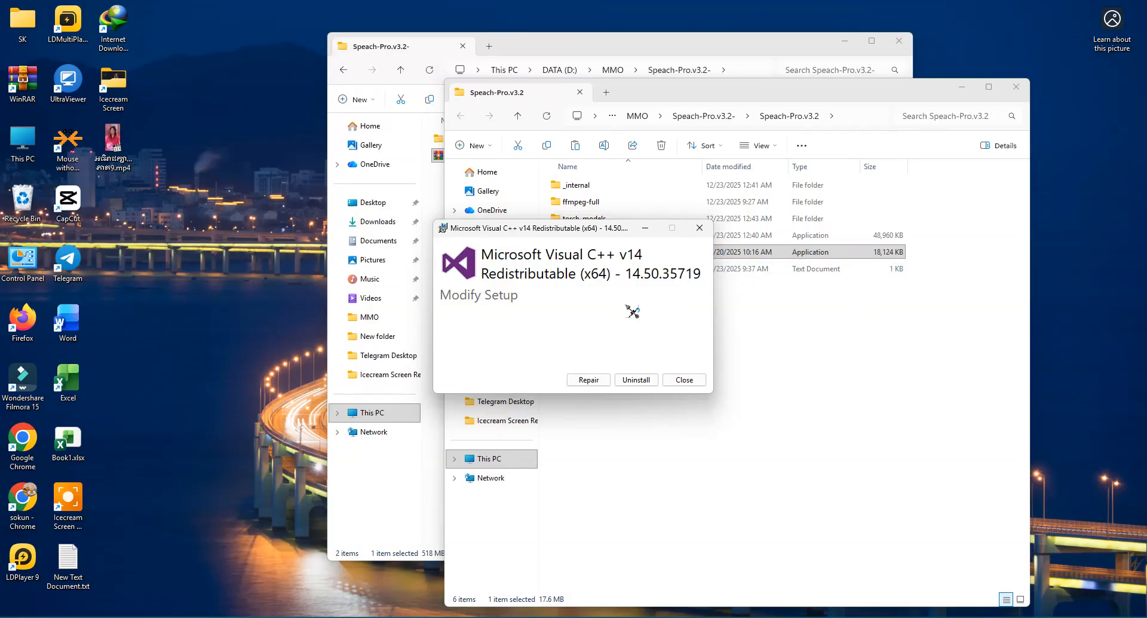
pyautogui.moveTo(617, 233); pyautogui.dragTo(616, 278)
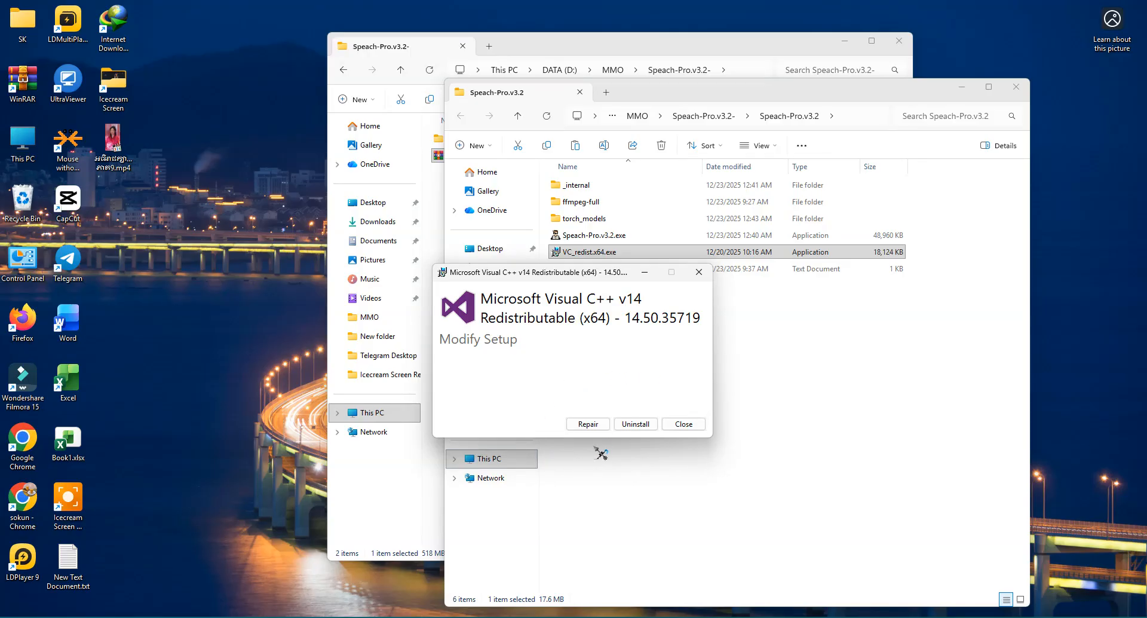
pyautogui.click(693, 426)
pyautogui.click(611, 356)
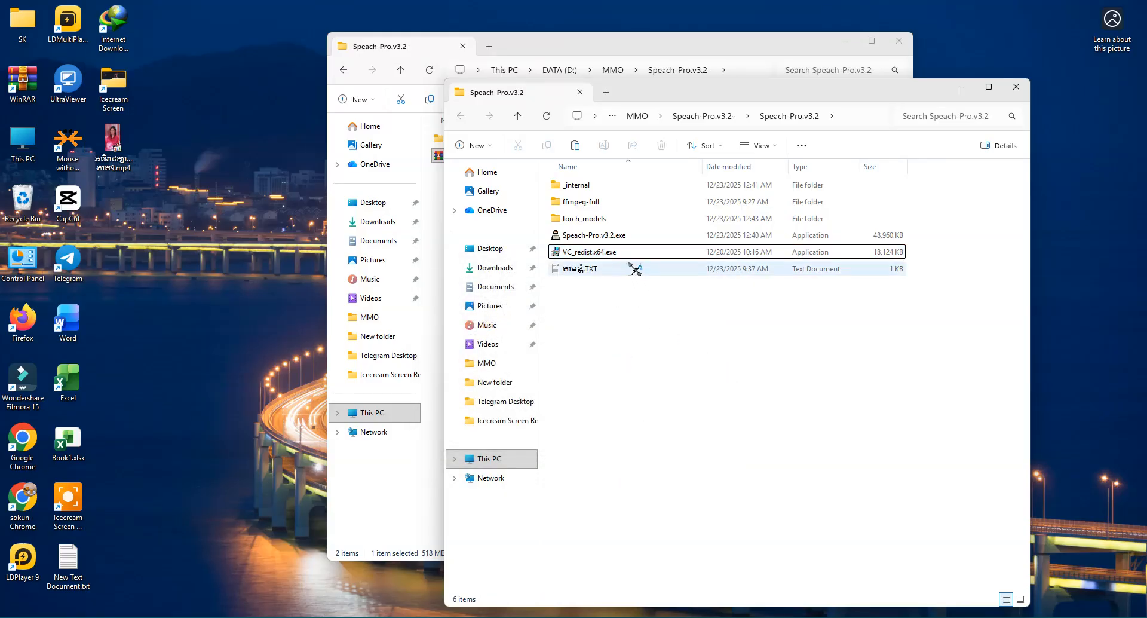
pyautogui.click(603, 292)
pyautogui.click(598, 253)
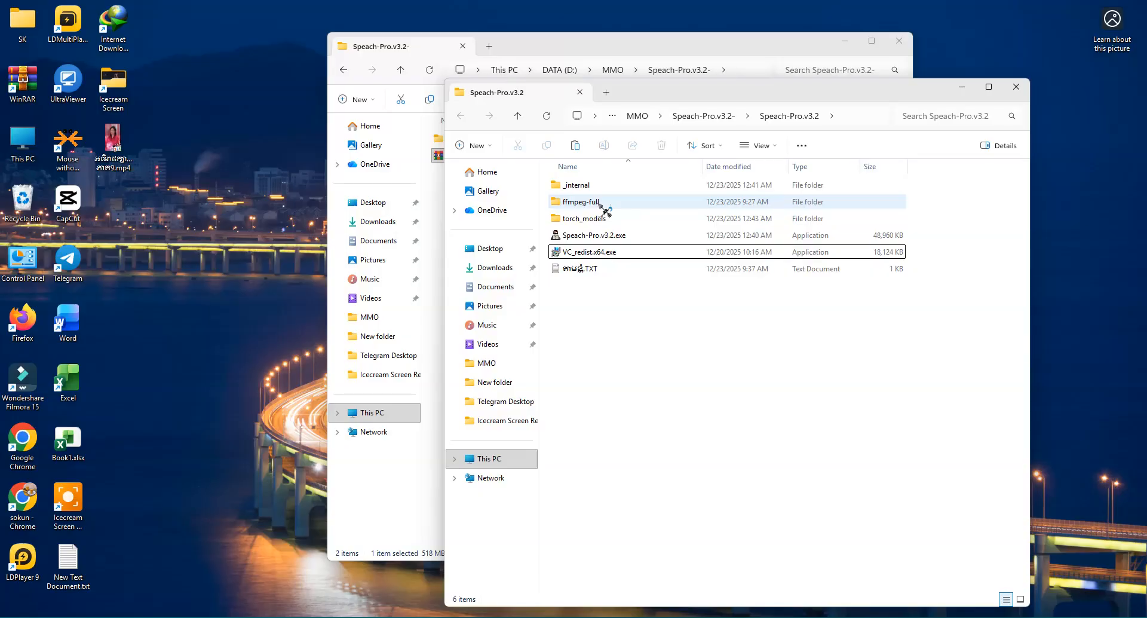
# Step: Go to the bin folder inside ffmpeg-full and copy its full path, D:\MMO\Speach-Pro.v3.2-\Speach-Pro.v3.2\ffmpeg-full\bin
pyautogui.moveTo(605, 210)
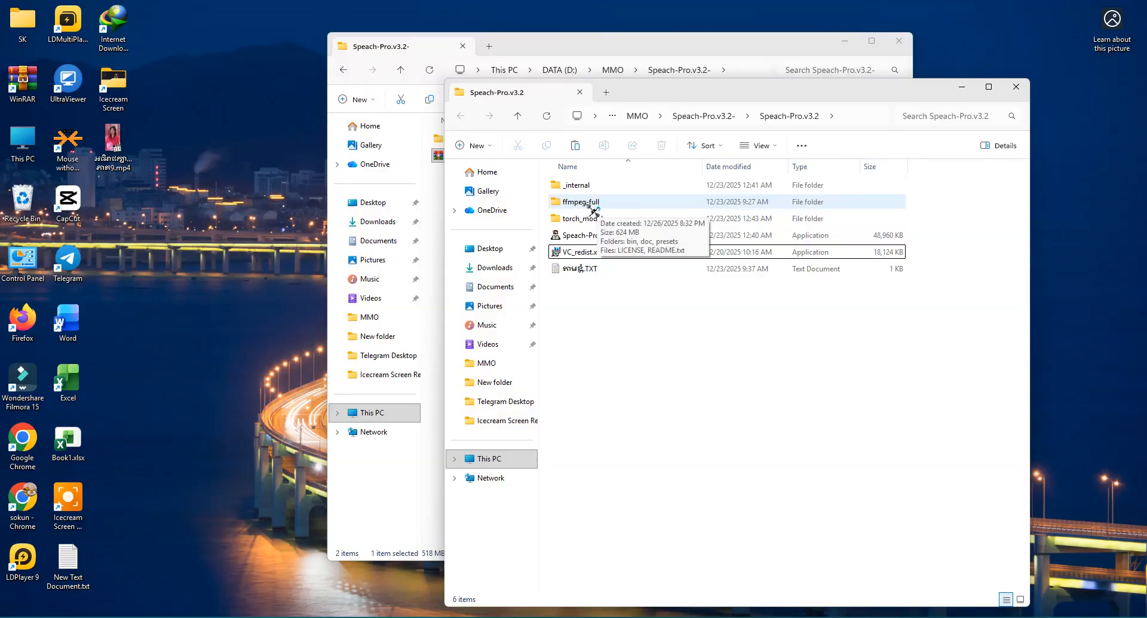
pyautogui.doubleClick(600, 207)
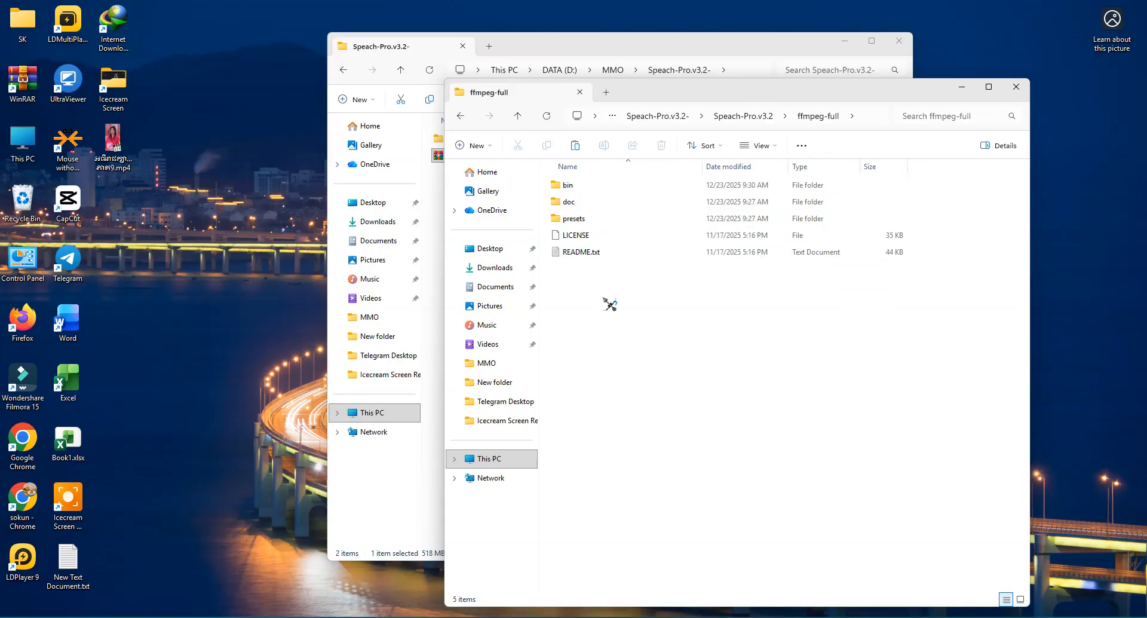
pyautogui.doubleClick(578, 191)
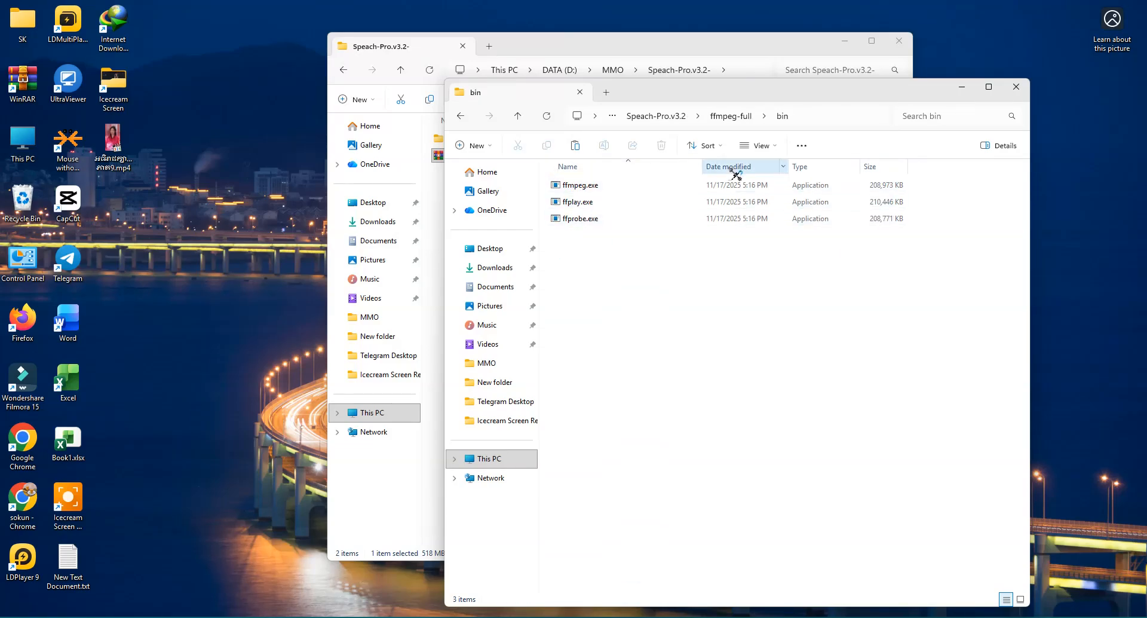
pyautogui.click(847, 116)
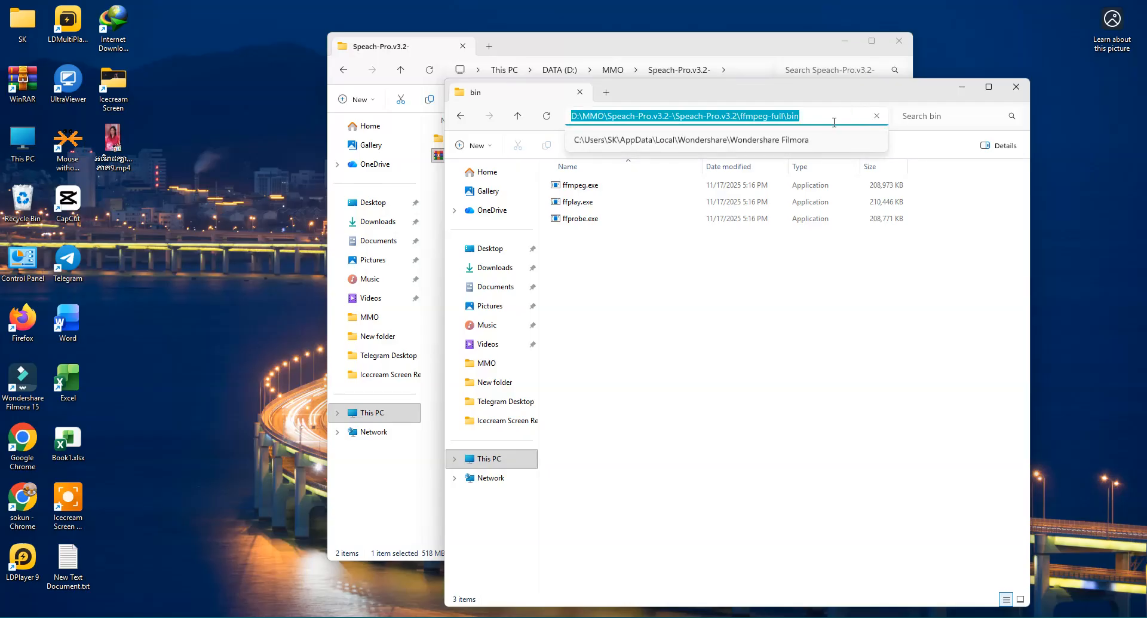
pyautogui.rightClick(772, 118)
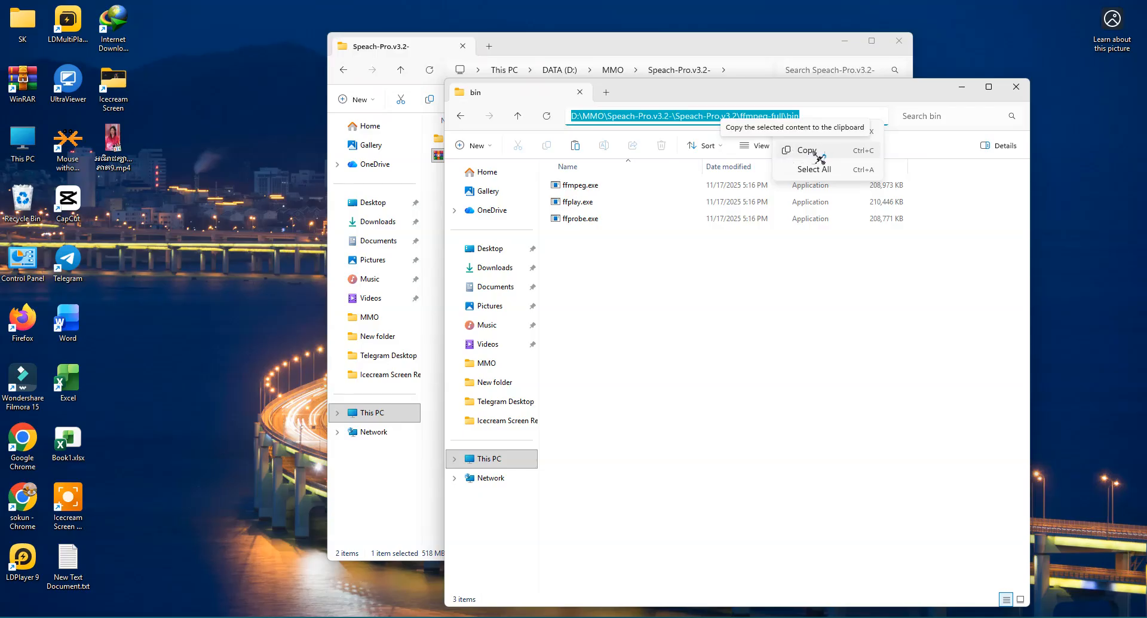
pyautogui.click(817, 155)
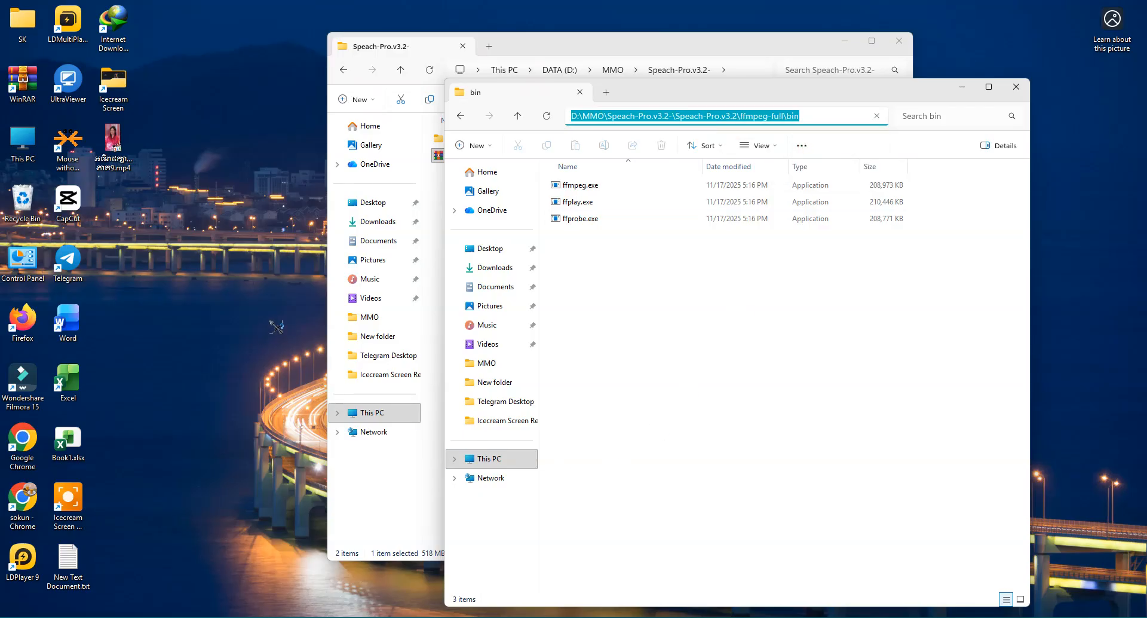
# Step: Search Windows for the system environment variables settings and open the system variable Path for editing
pyautogui.press('super+s')
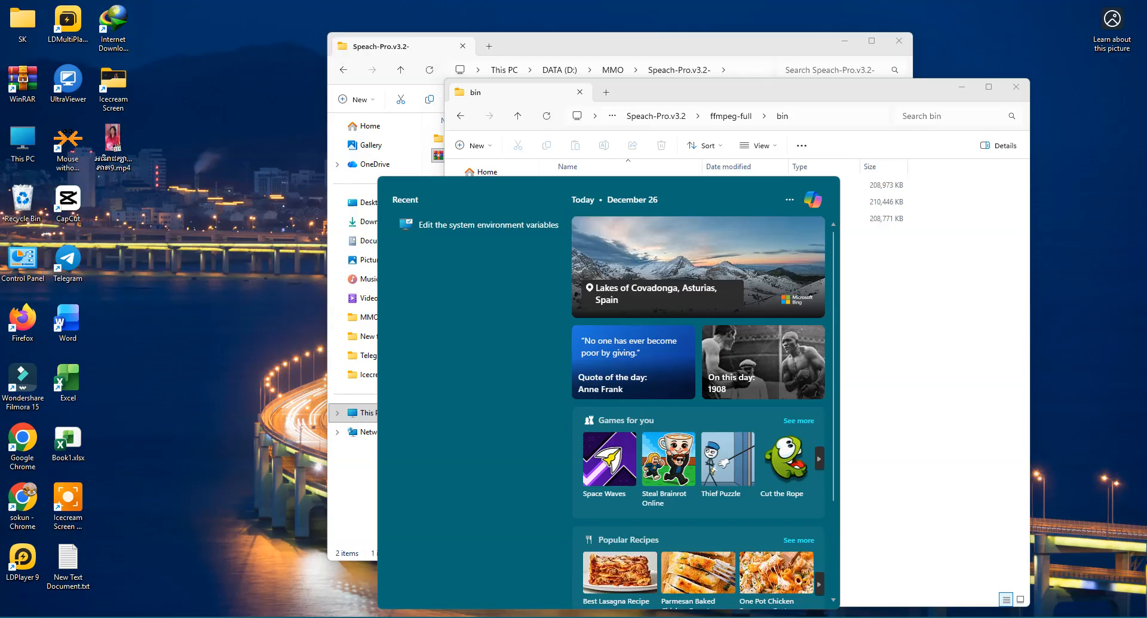
pyautogui.write('e')
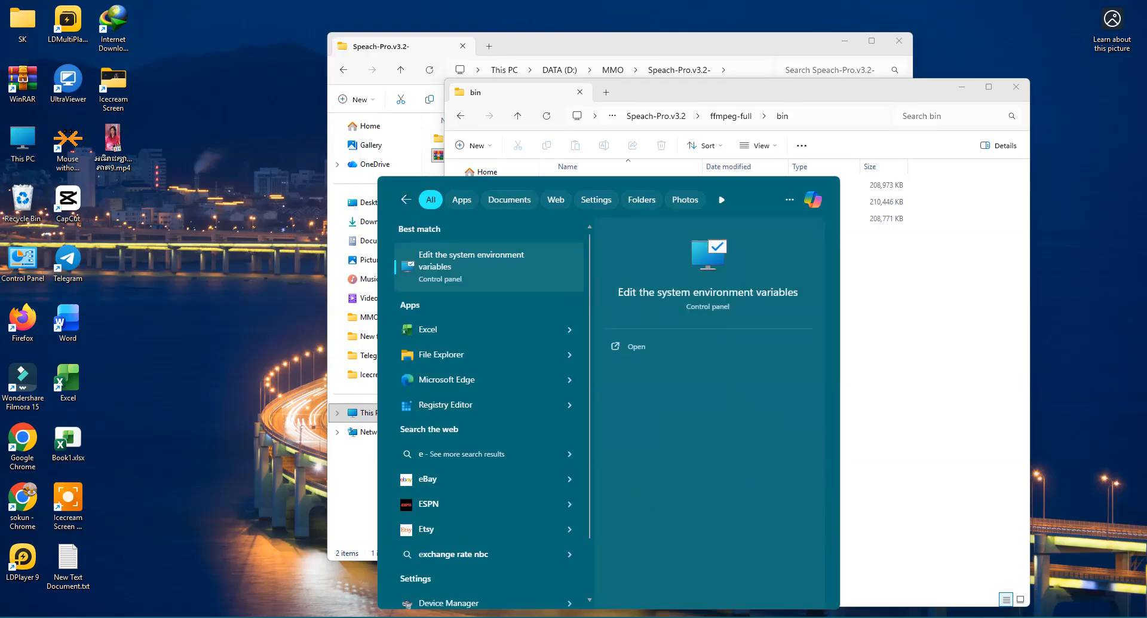
pyautogui.click(501, 265)
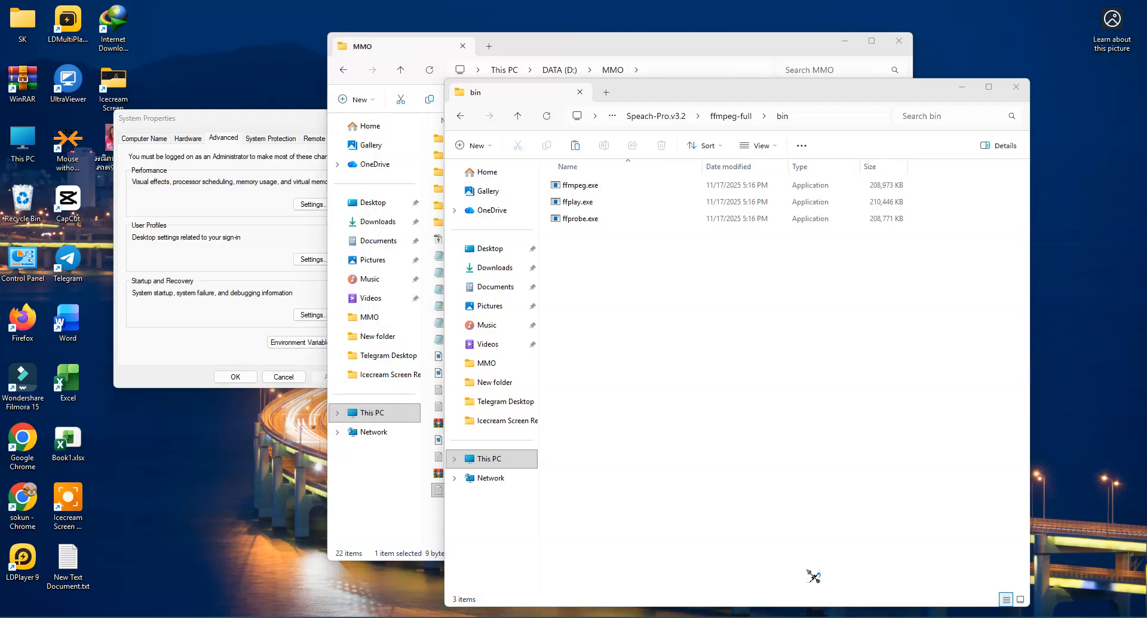
pyautogui.click(159, 363)
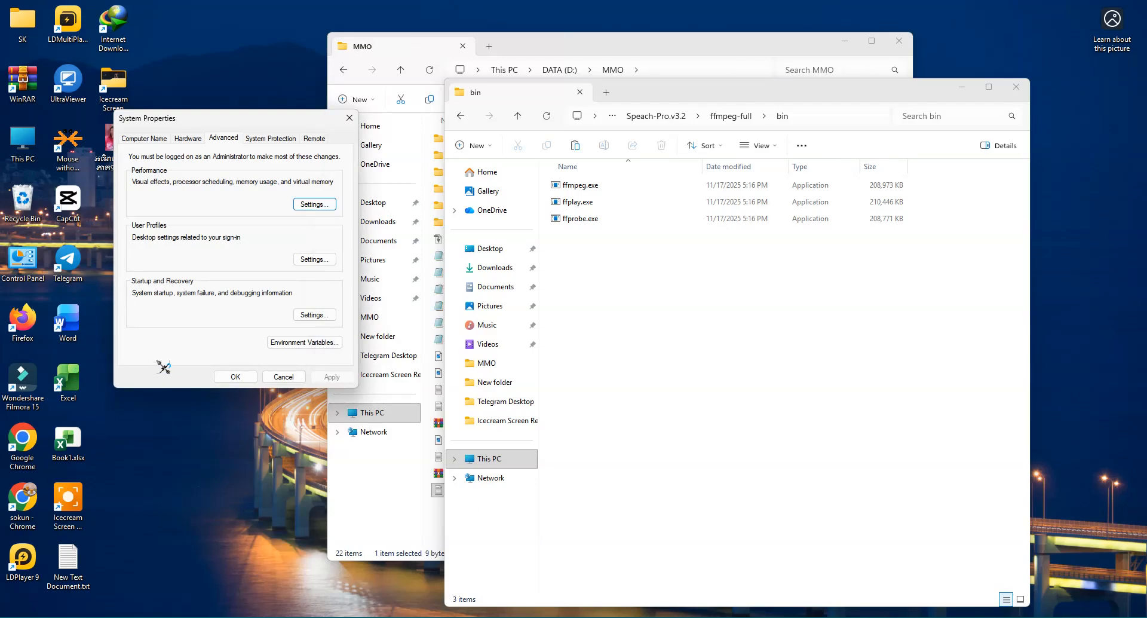
pyautogui.click(295, 343)
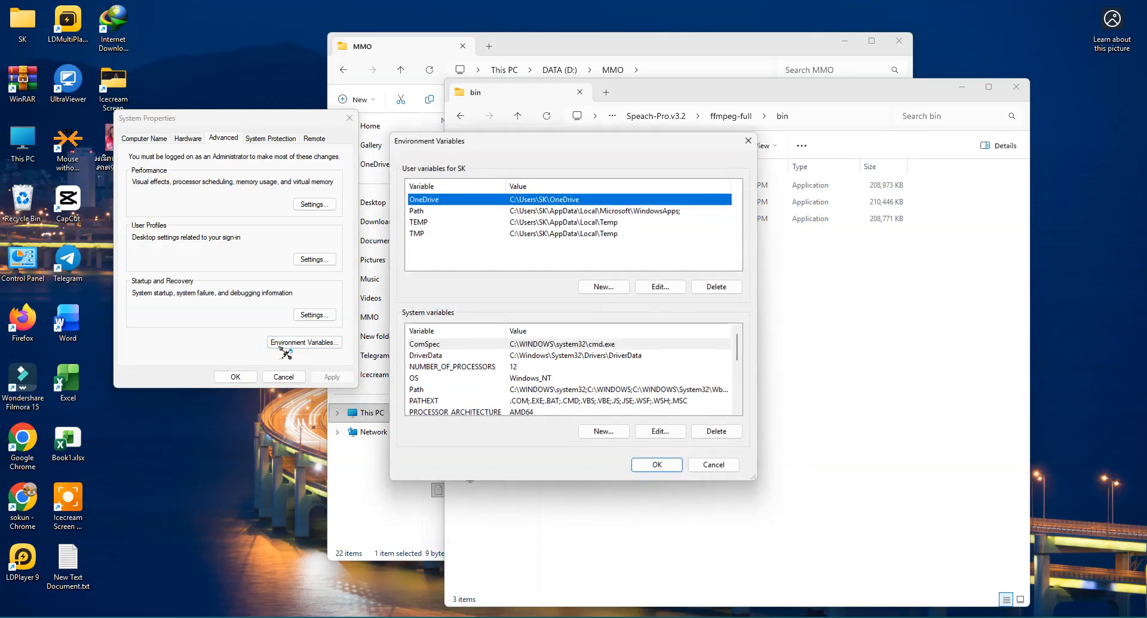
pyautogui.doubleClick(425, 389)
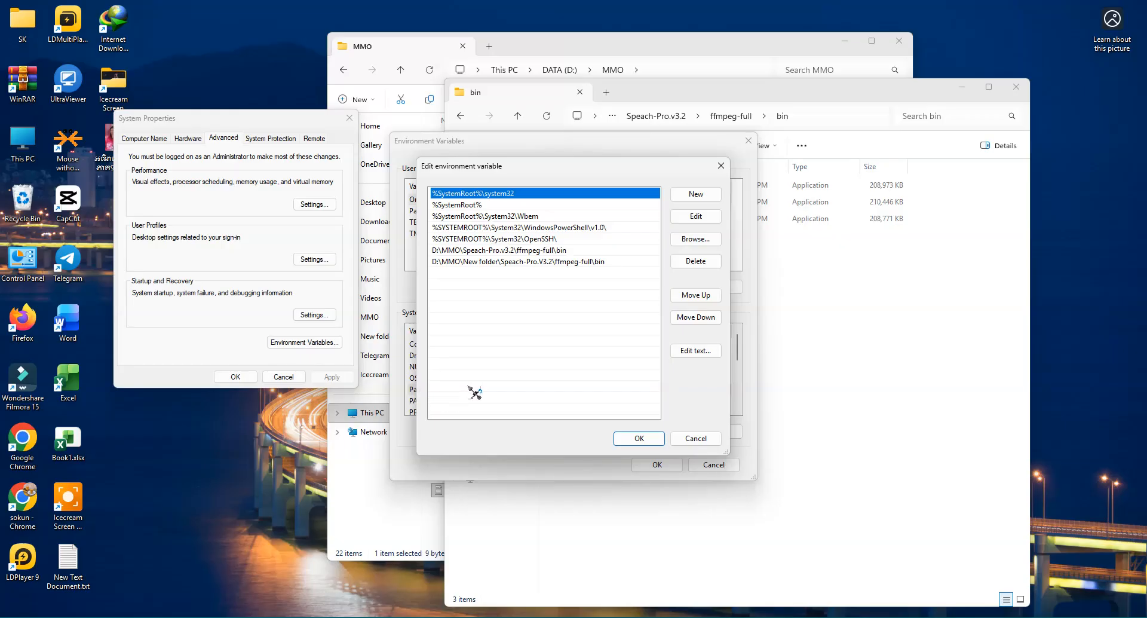
pyautogui.click(498, 287)
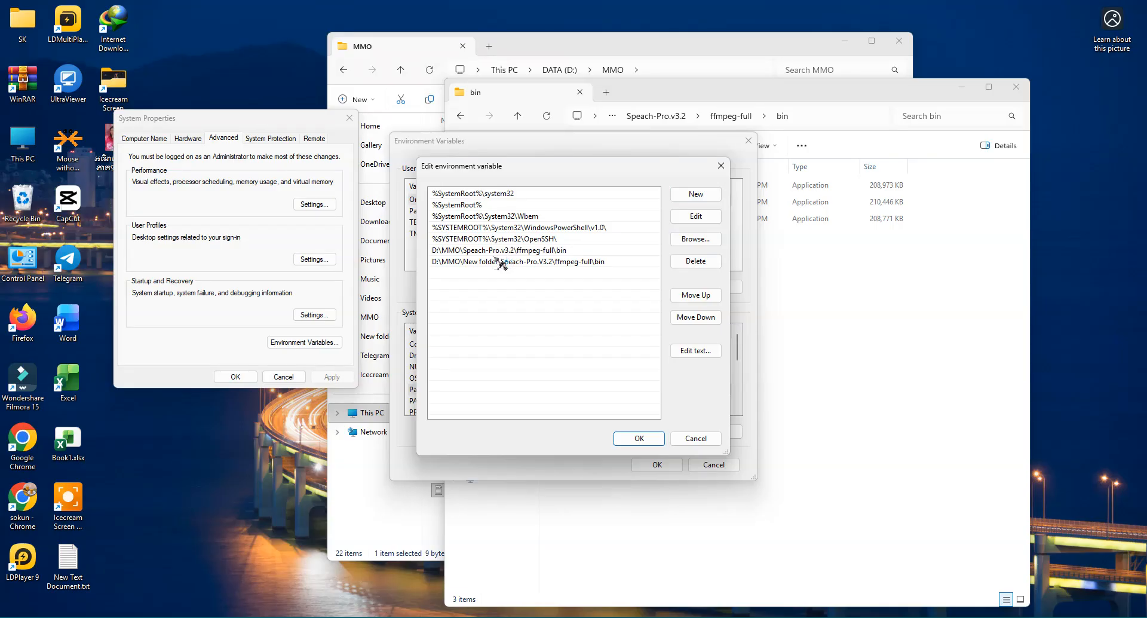
# Step: Try to paste the copied bin folder path into a new entry of the Path variable
pyautogui.click(696, 195)
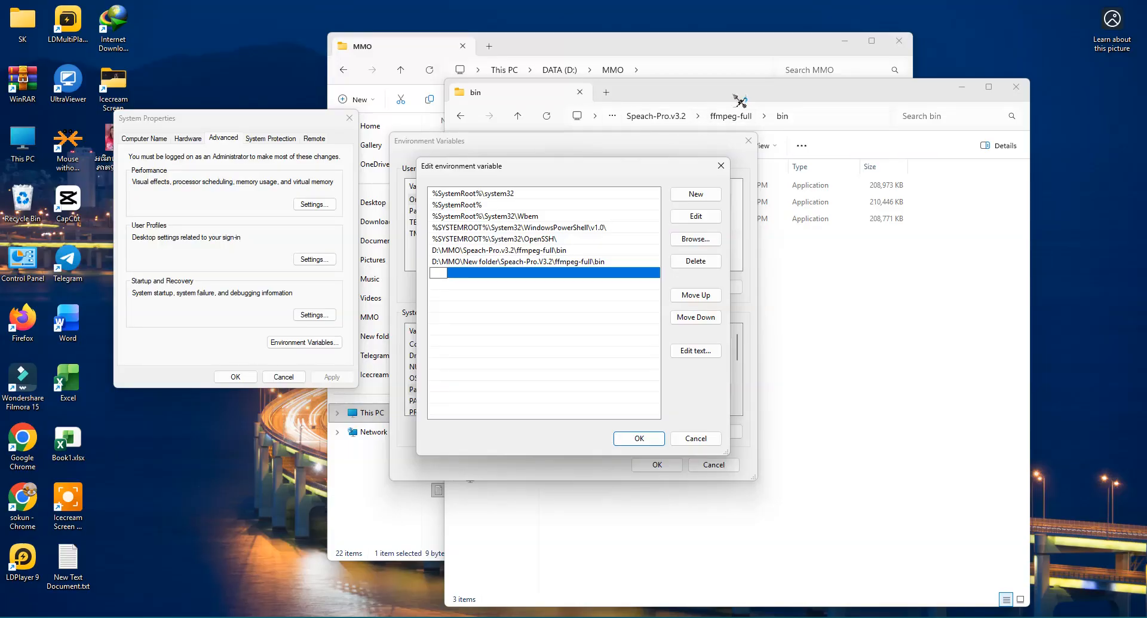
pyautogui.rightClick(440, 274)
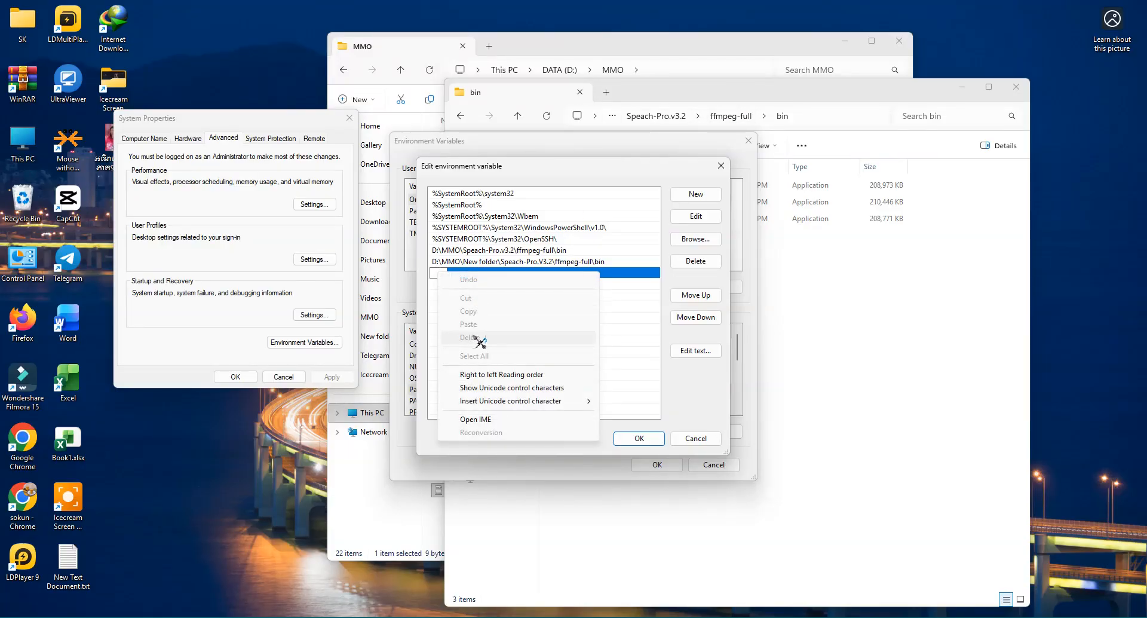
pyautogui.click(435, 272)
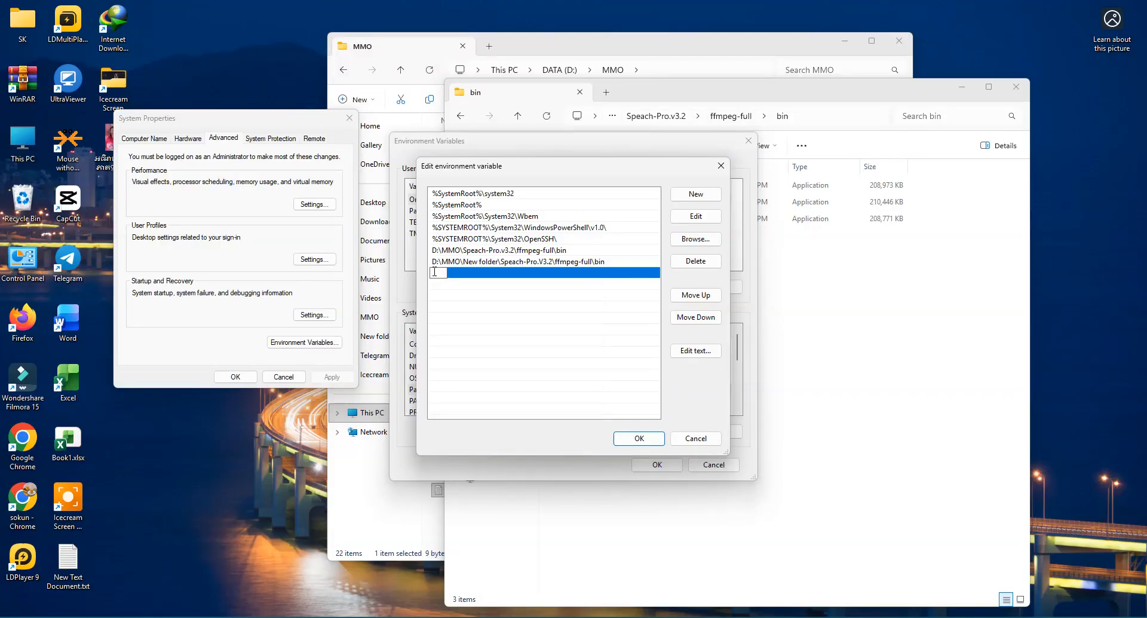
# Step: Return to the bin folder window and copy its full path again
pyautogui.click(883, 110)
pyautogui.click(833, 119)
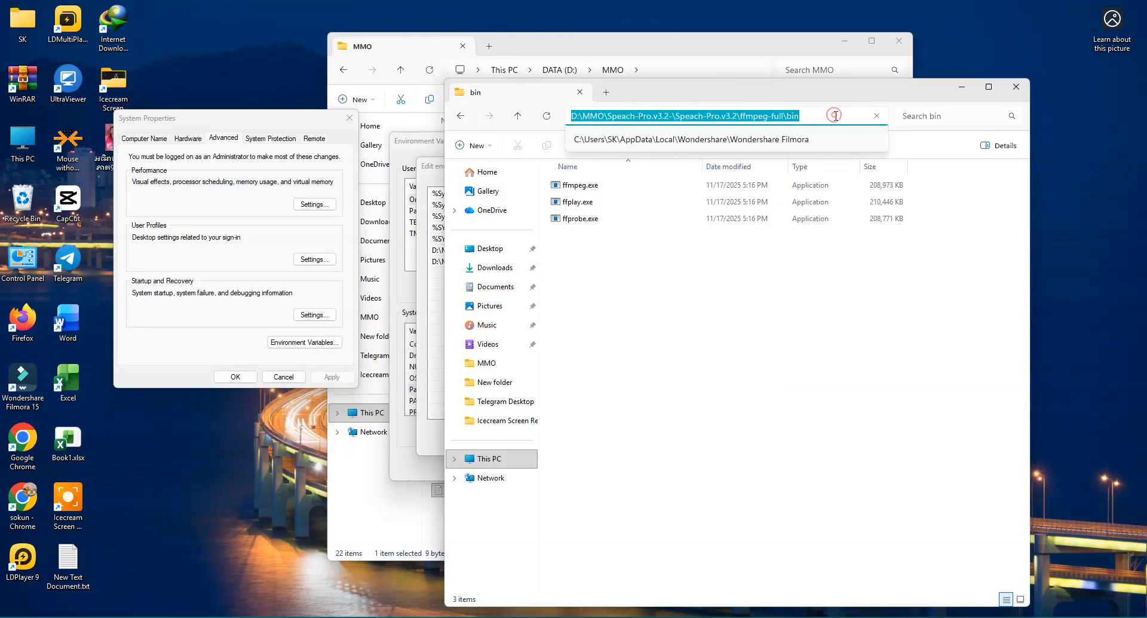
pyautogui.rightClick(837, 120)
pyautogui.click(854, 146)
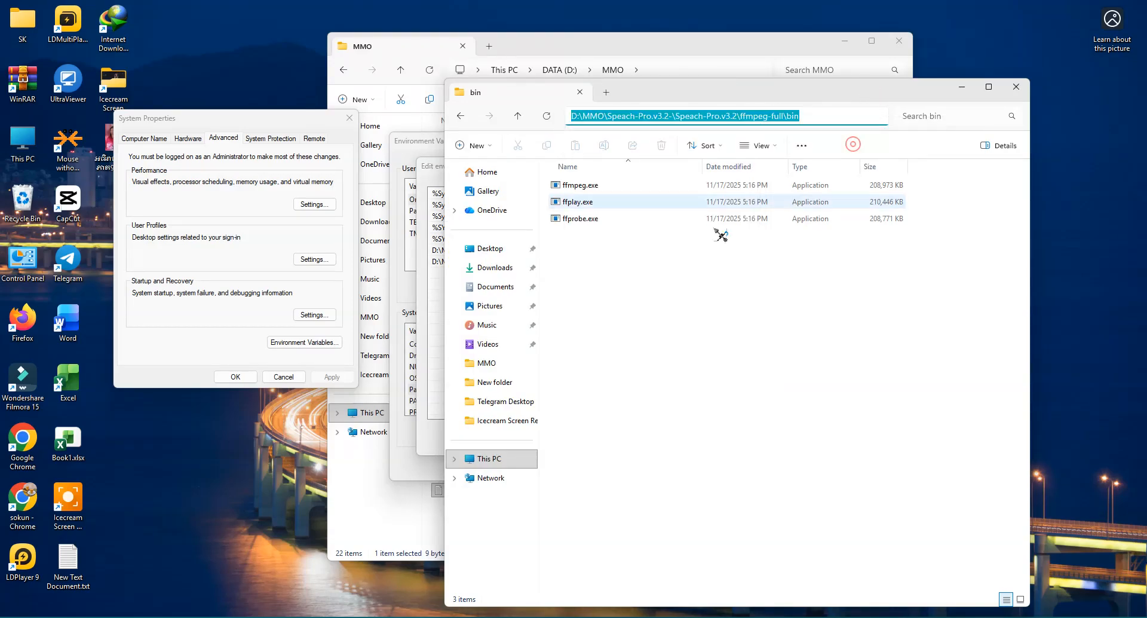
# Step: Add D:\MMO\Speach-Pro.v3.2-\Speach-Pro.v3.2\ffmpeg-full\bin as a new entry of the system Path variable and save all open system dialogs
pyautogui.click(442, 389)
pyautogui.click(705, 195)
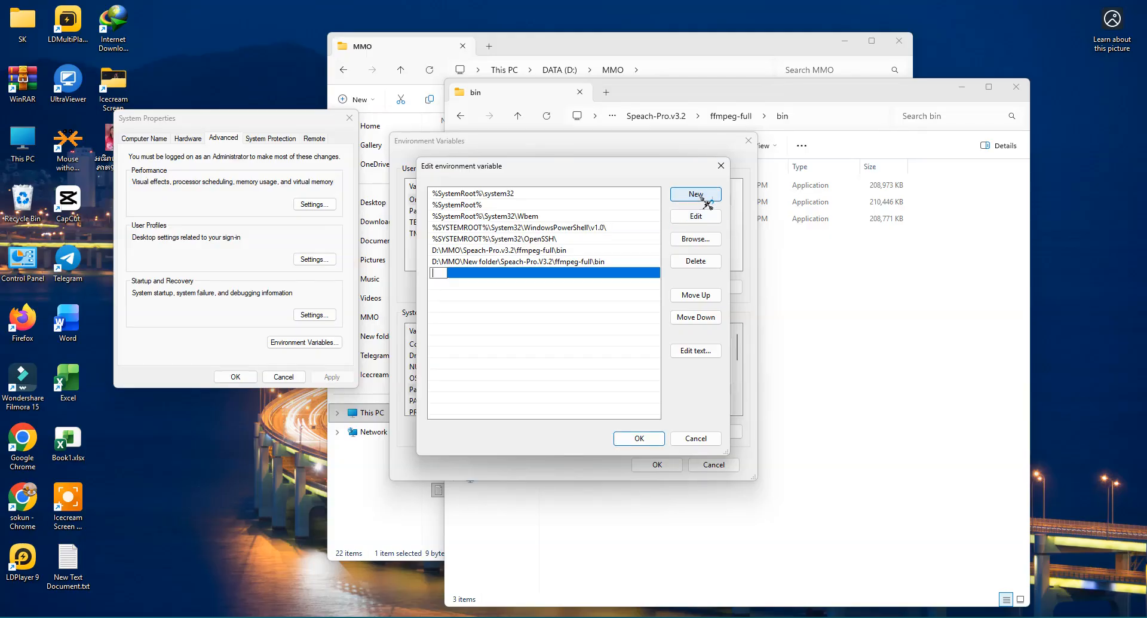
pyautogui.rightClick(436, 275)
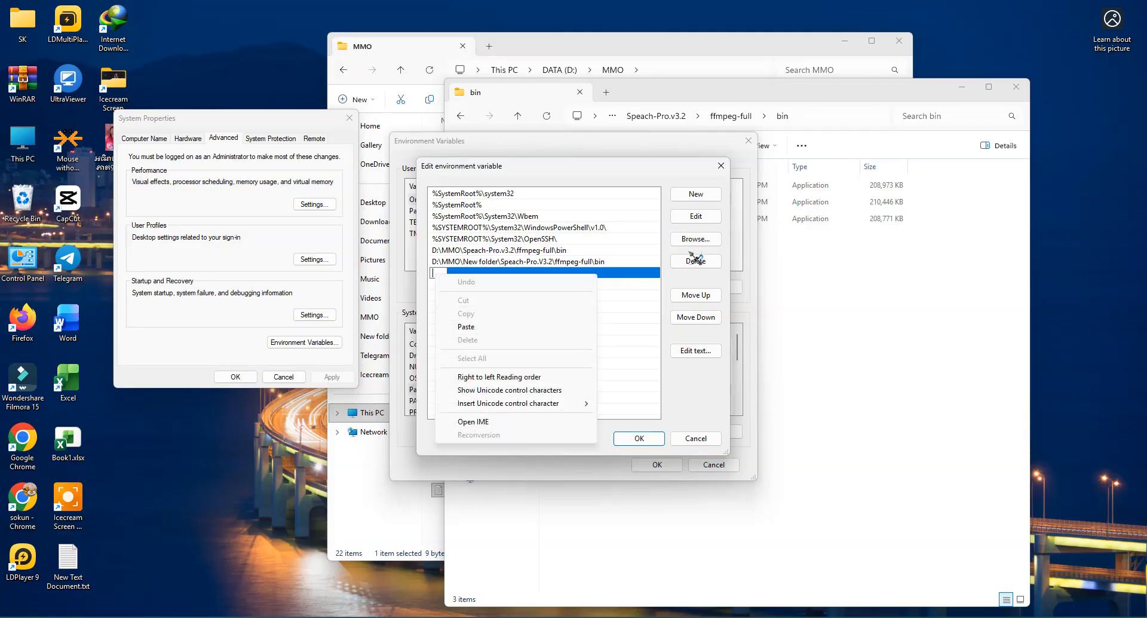
pyautogui.click(469, 327)
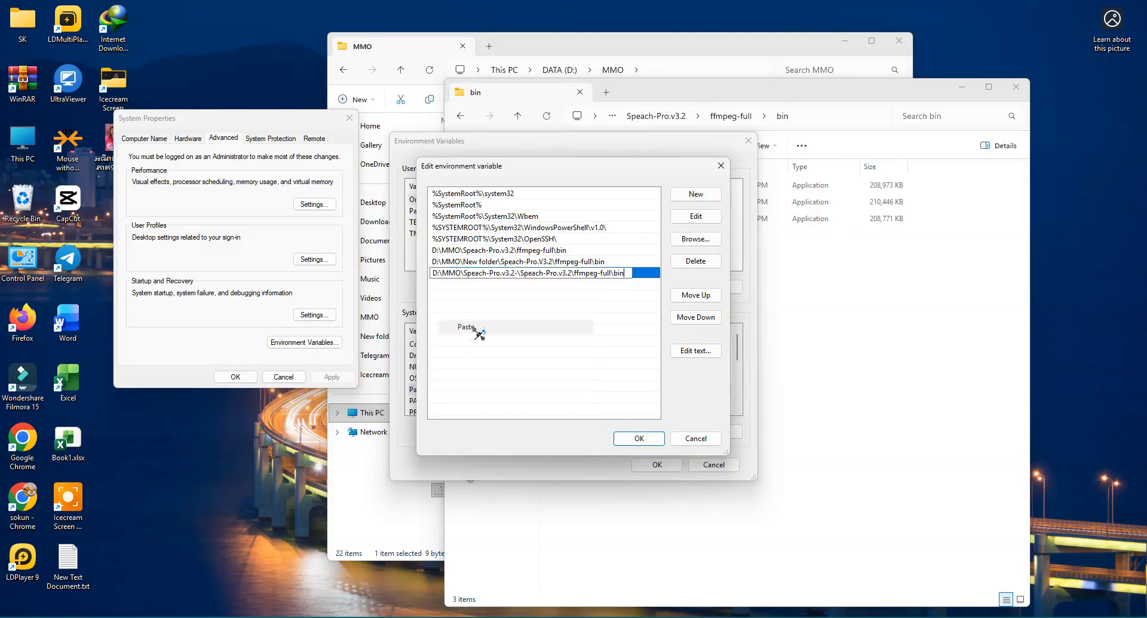
pyautogui.click(639, 437)
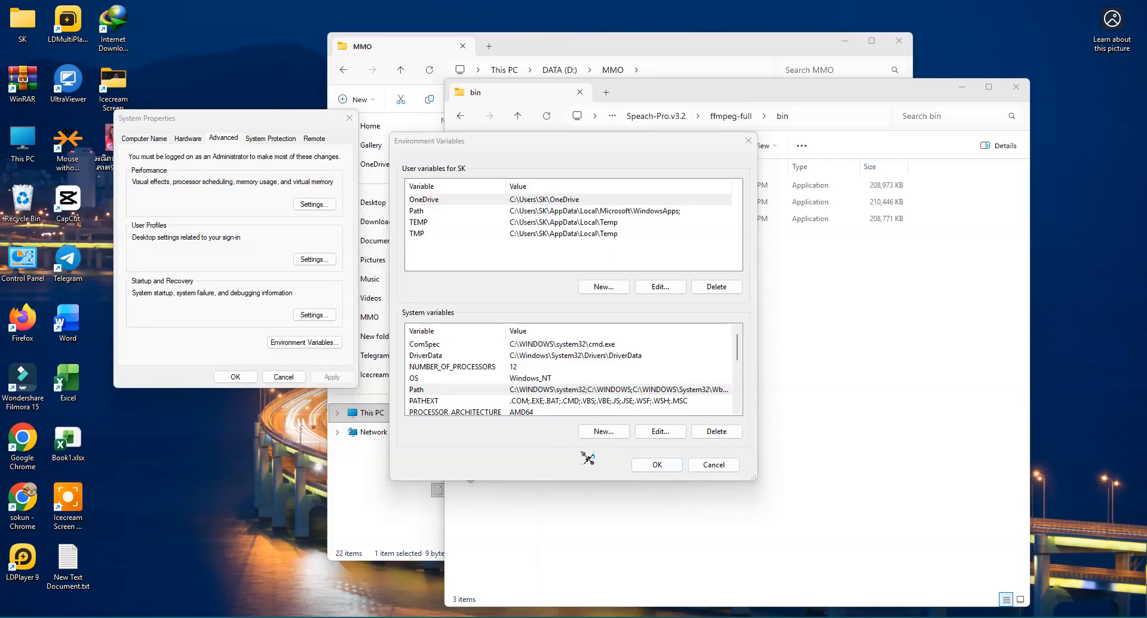
pyautogui.click(656, 466)
pyautogui.click(235, 377)
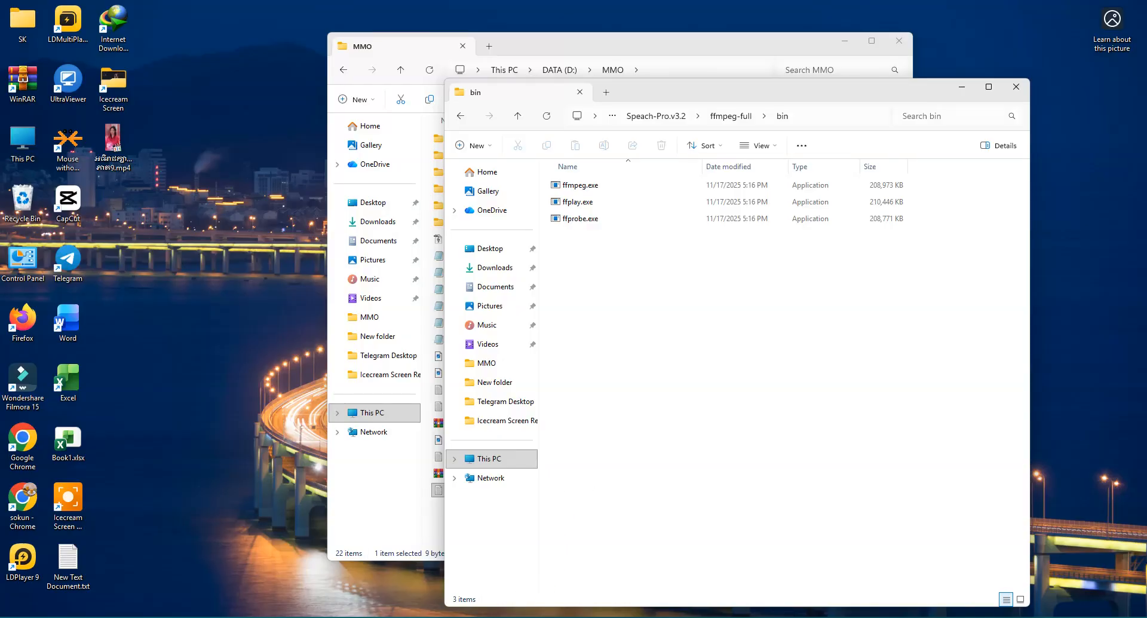
pyautogui.press('super+s')
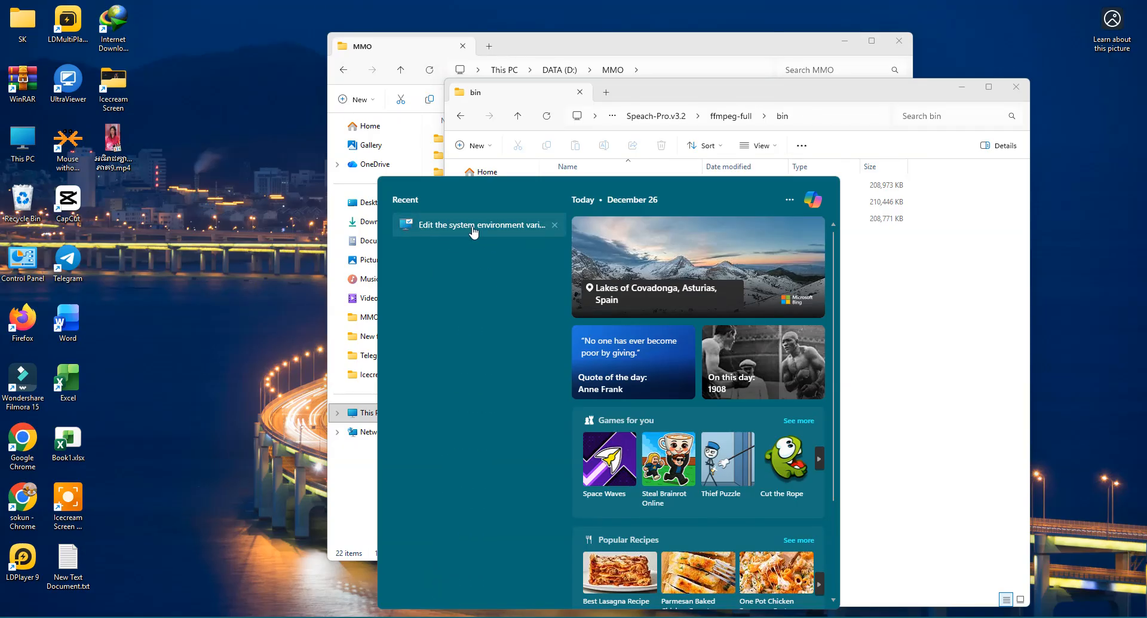
pyautogui.click(933, 351)
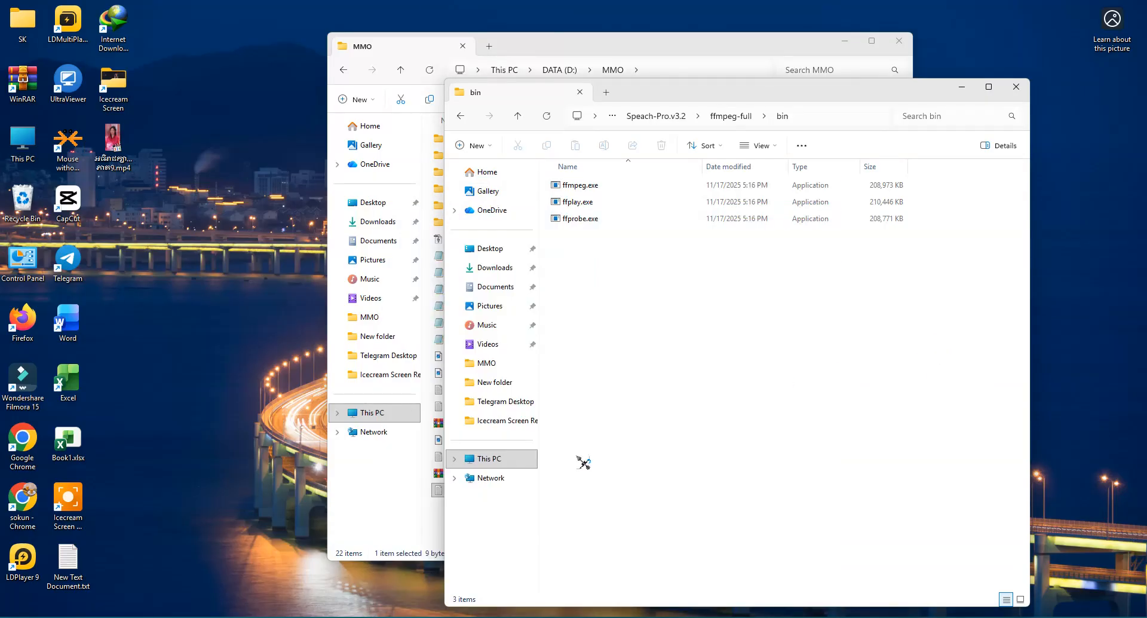
# Step: Open the Speech Pro text file in the MMO folder and copy its command sysdm.cpl
pyautogui.click(338, 504)
pyautogui.click(495, 491)
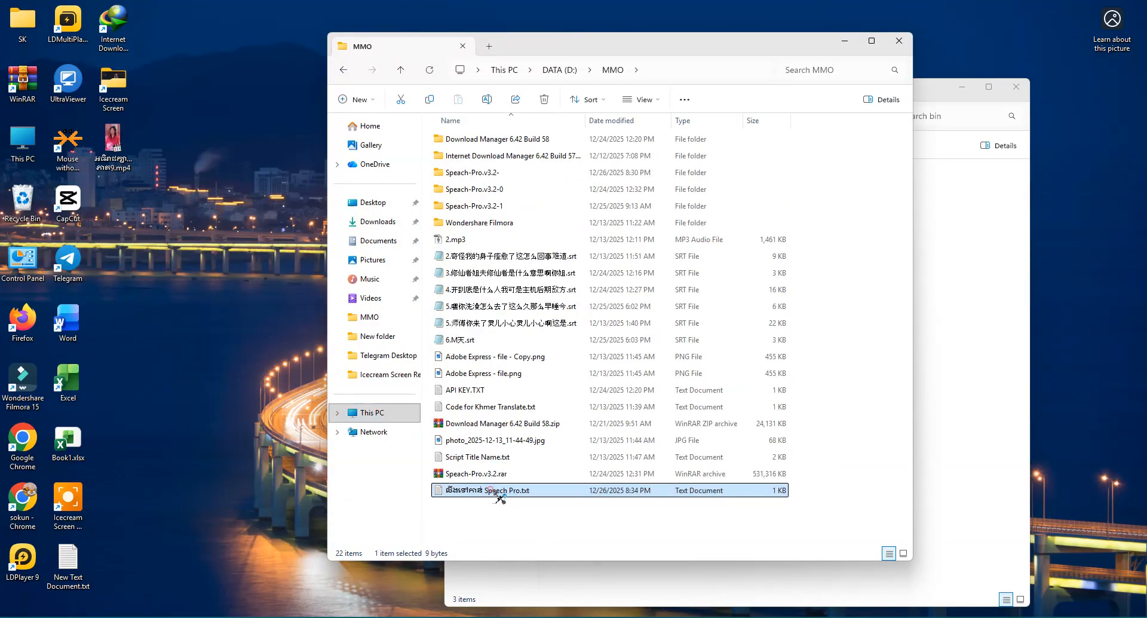
pyautogui.doubleClick(495, 491)
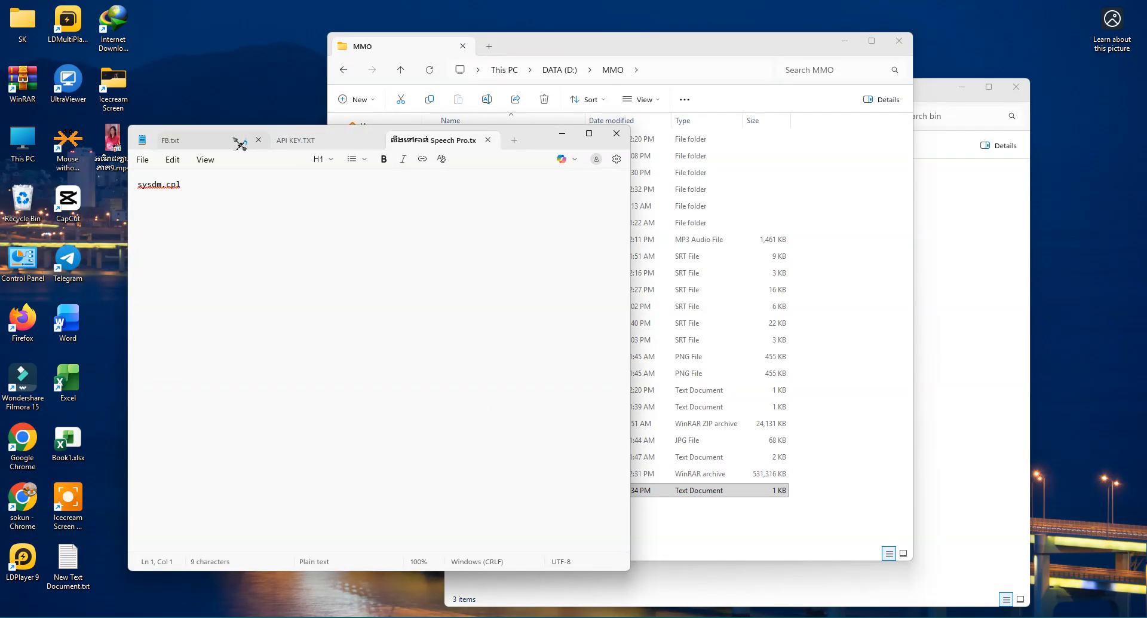
pyautogui.moveTo(553, 142); pyautogui.dragTo(767, 198)
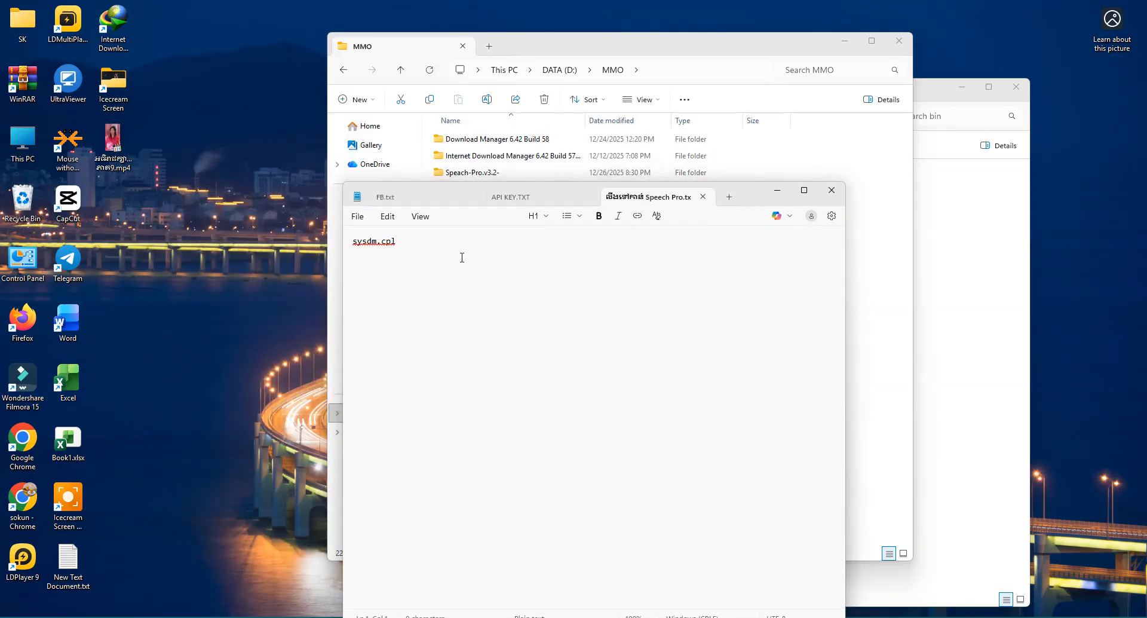
pyautogui.hotkey('ctrl', 'a')
pyautogui.rightClick(377, 251)
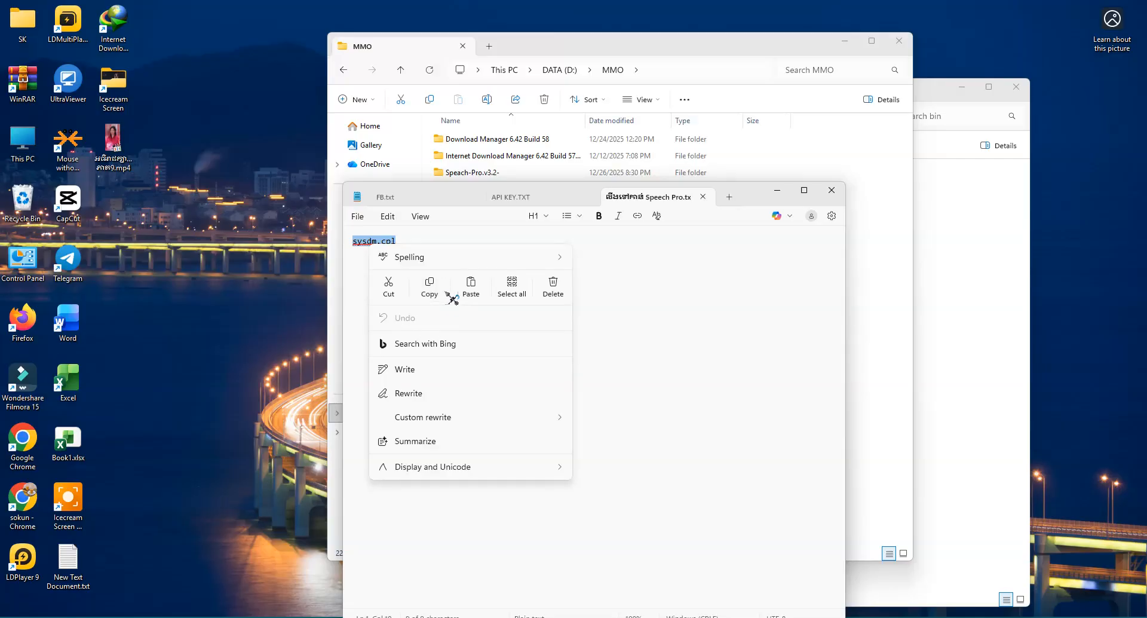
pyautogui.click(430, 287)
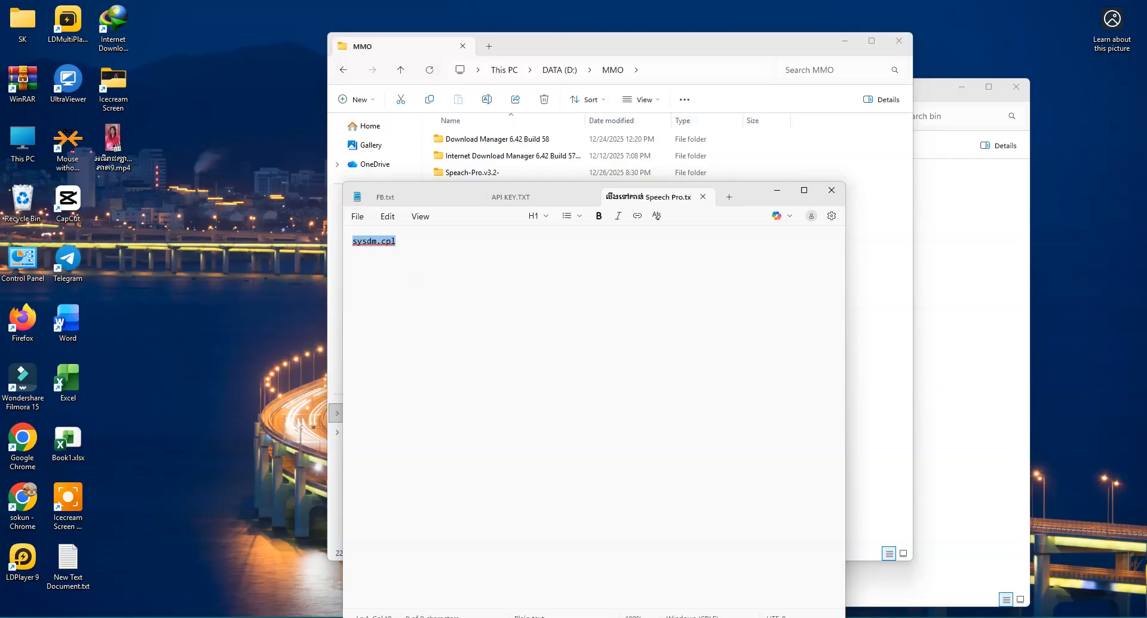
pyautogui.press('super+s')
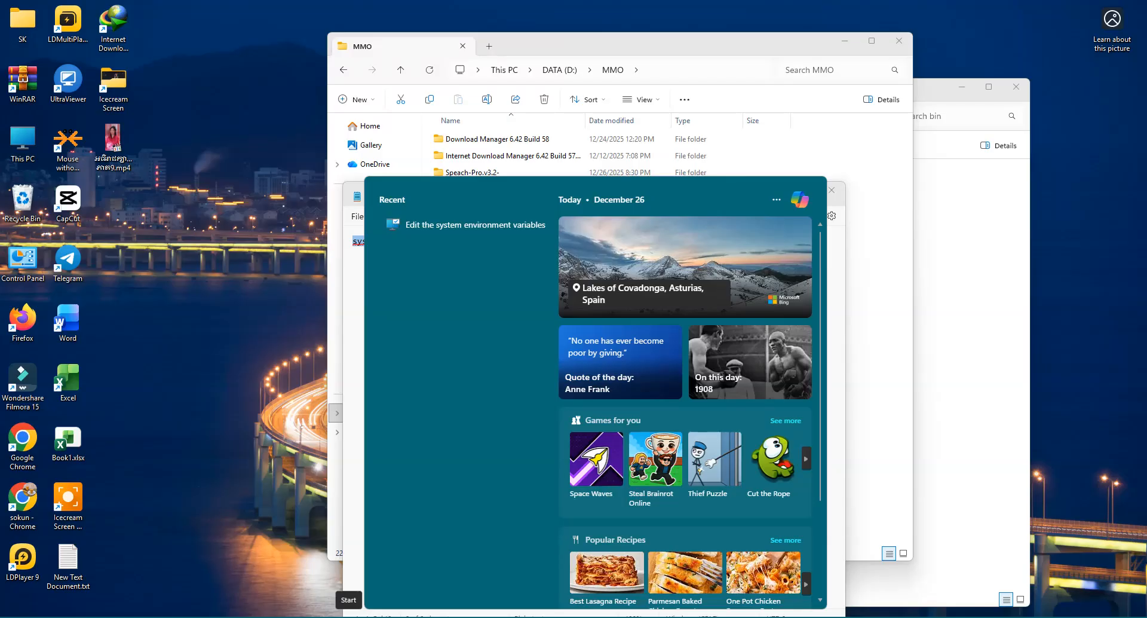
pyautogui.press('super+r')
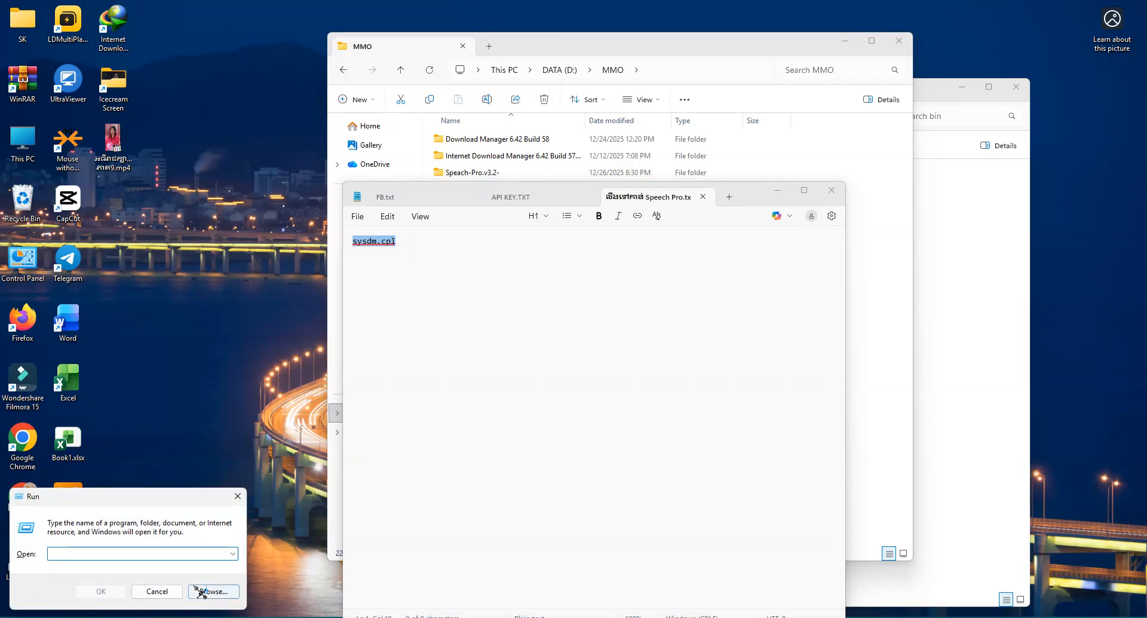
pyautogui.click(237, 496)
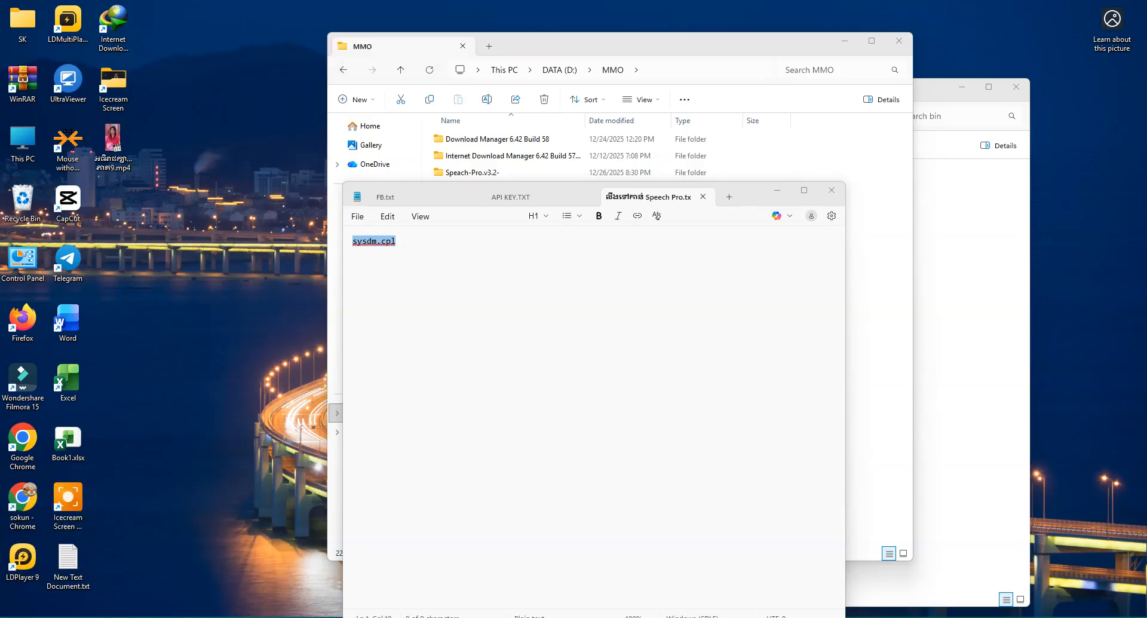
# Step: Search Windows for Run, paste sysdm.cpl into the Run dialog and execute it to open System Properties
pyautogui.press('super')
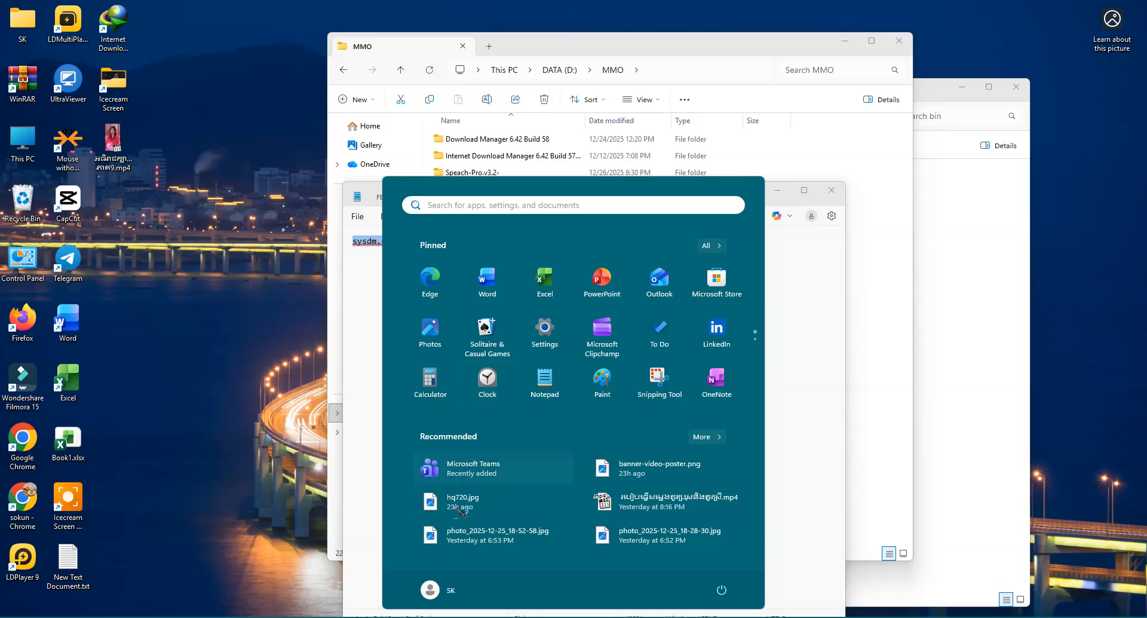
pyautogui.press('super+w')
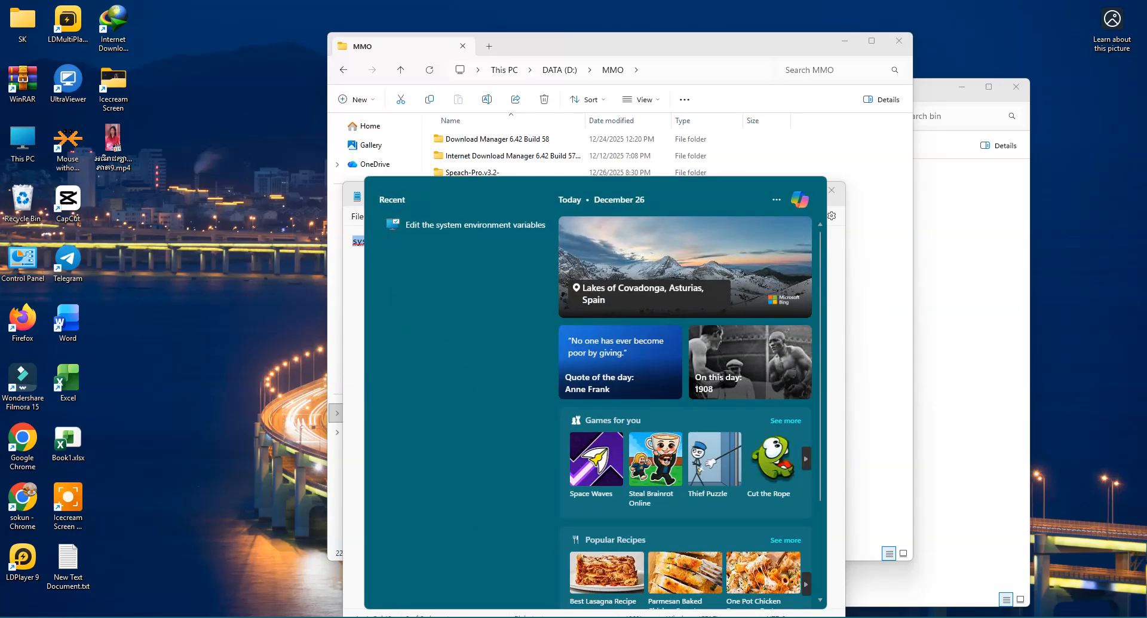
pyautogui.write('r')
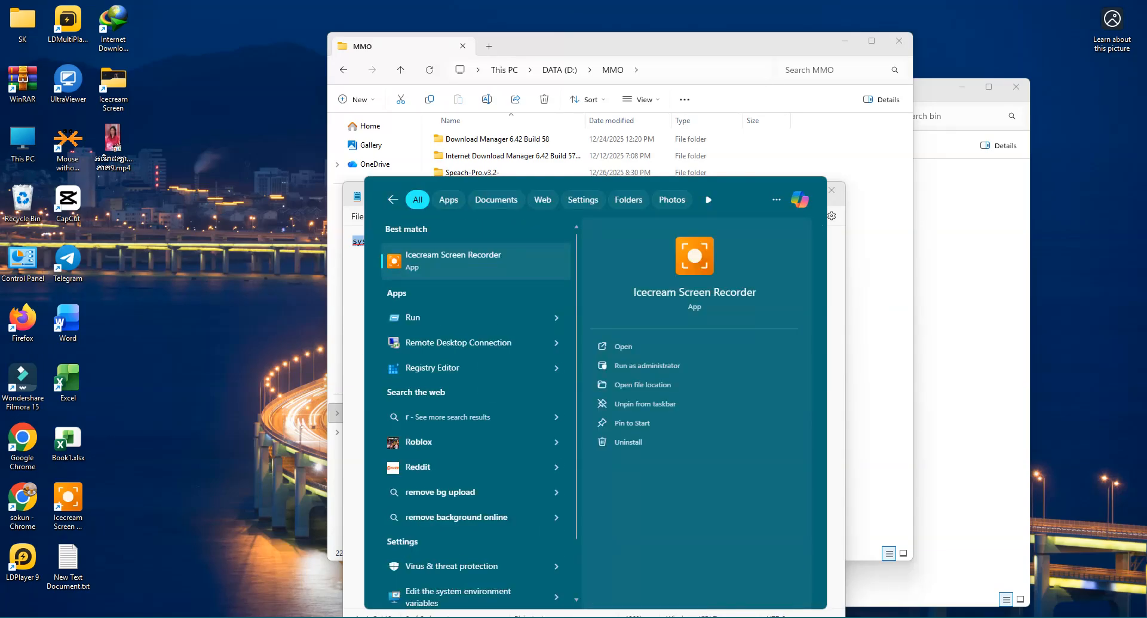
pyautogui.write('un')
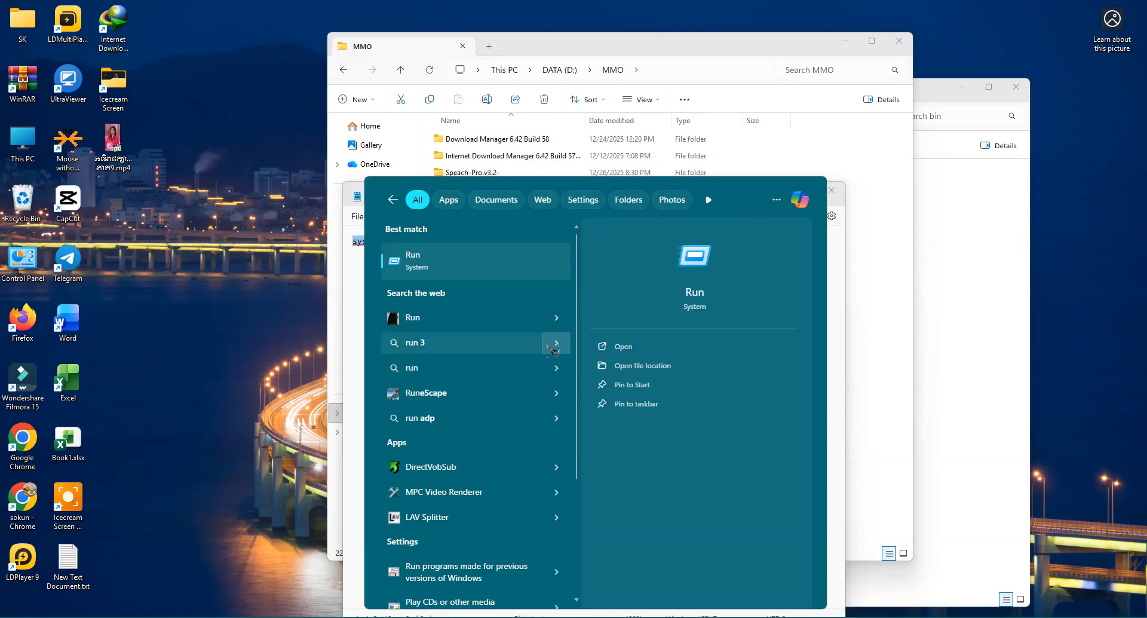
pyautogui.click(451, 258)
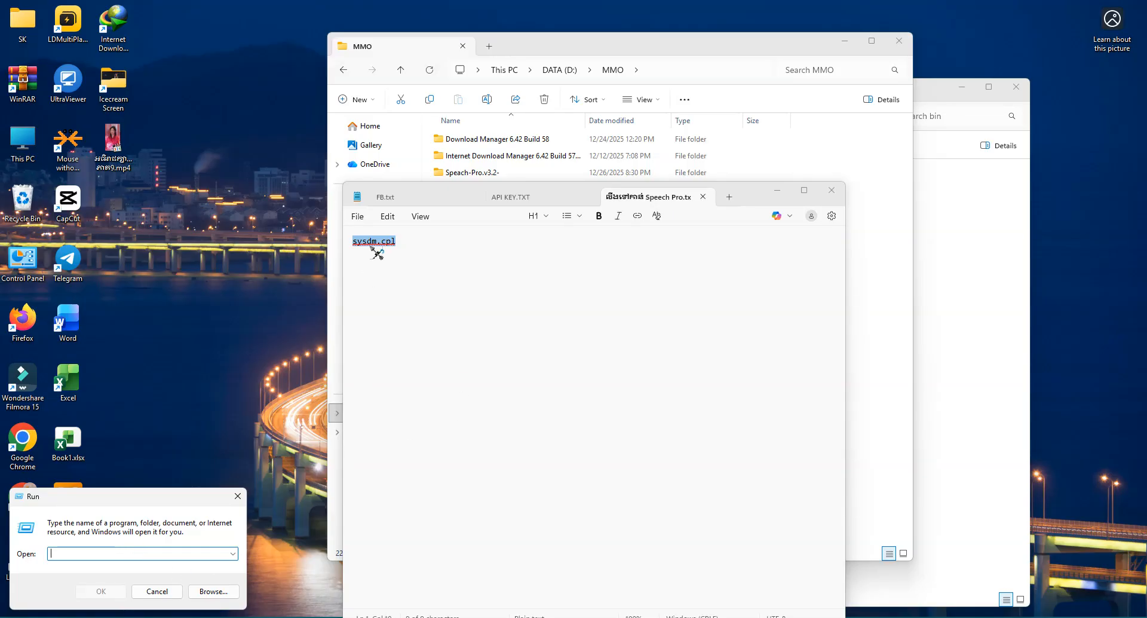
pyautogui.rightClick(113, 549)
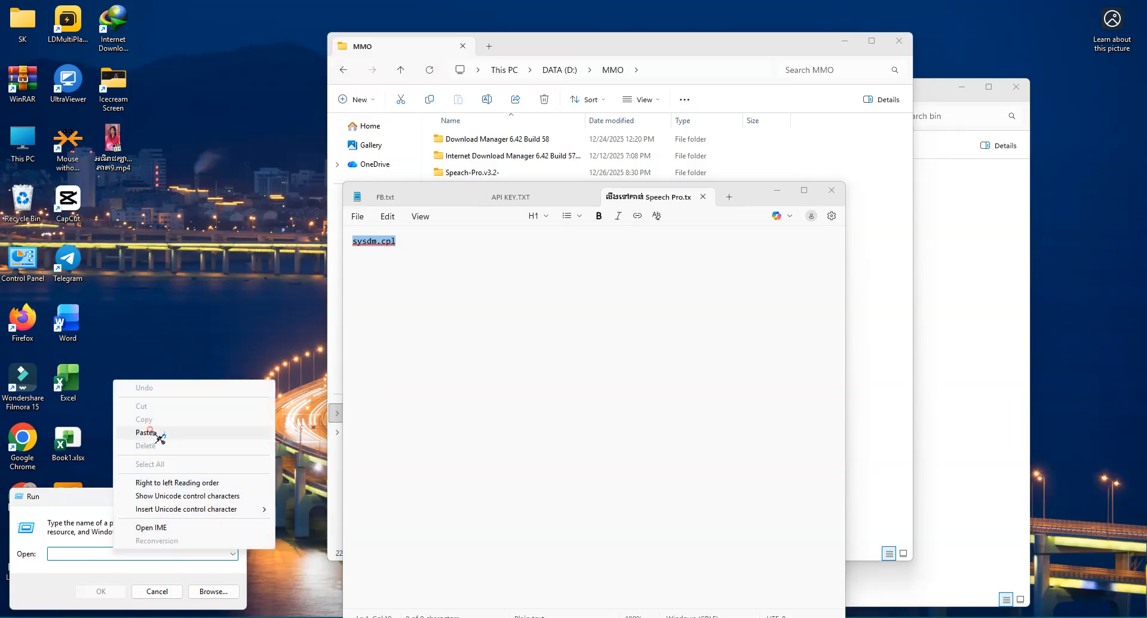
pyautogui.click(158, 437)
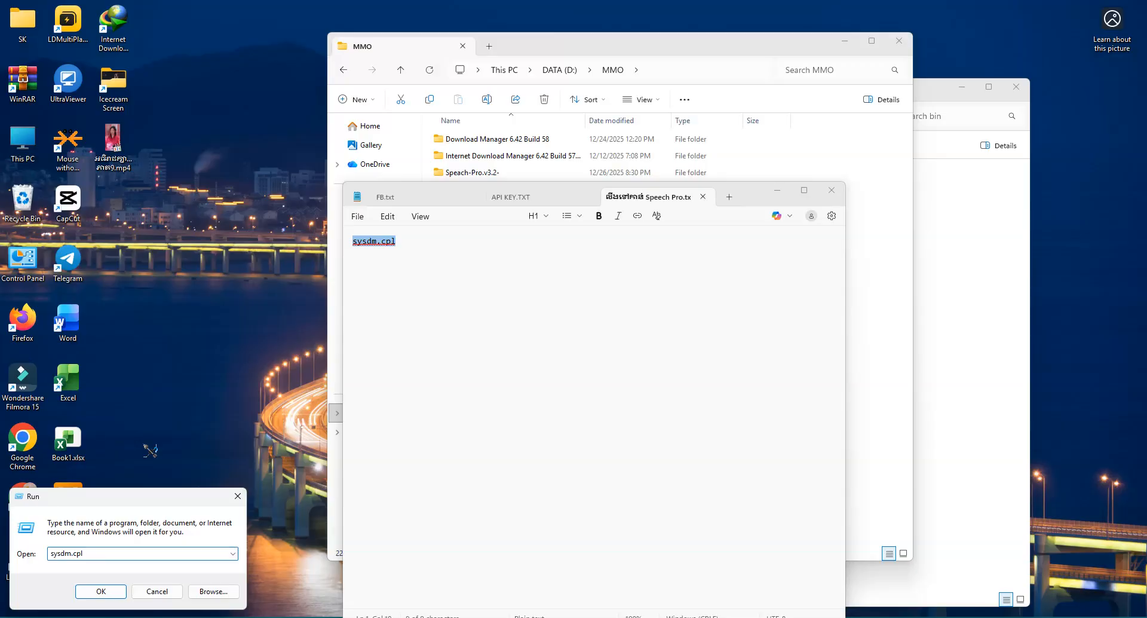
pyautogui.press('Return')
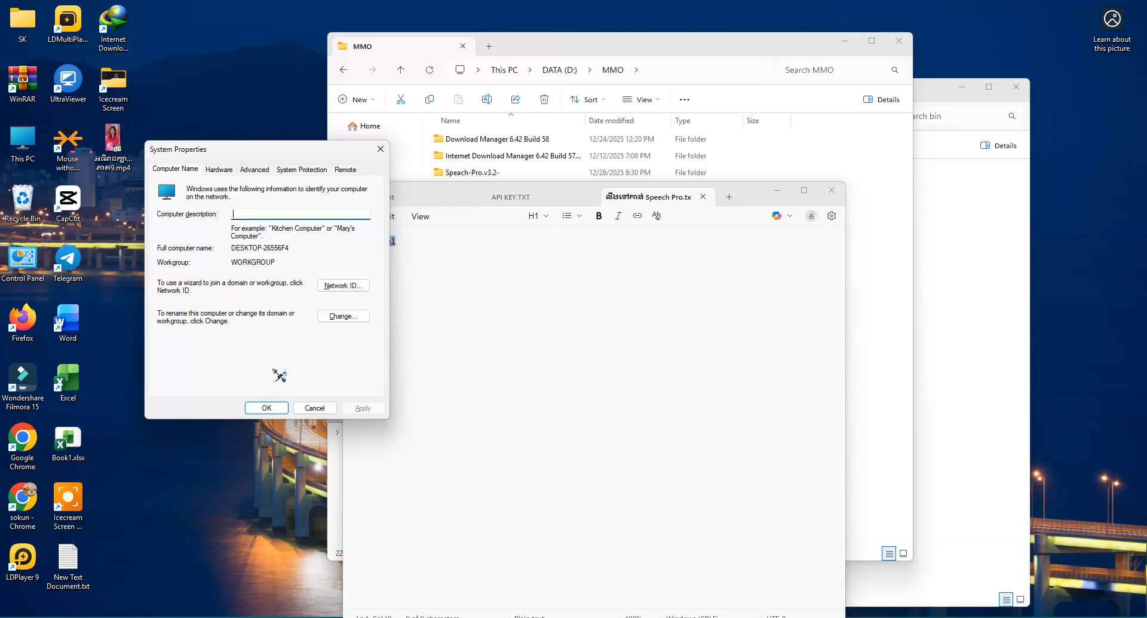
# Step: Open the system variable Path from the advanced system properties, review its entries and leave the environment variables without changes
pyautogui.moveTo(279, 149); pyautogui.dragTo(278, 245)
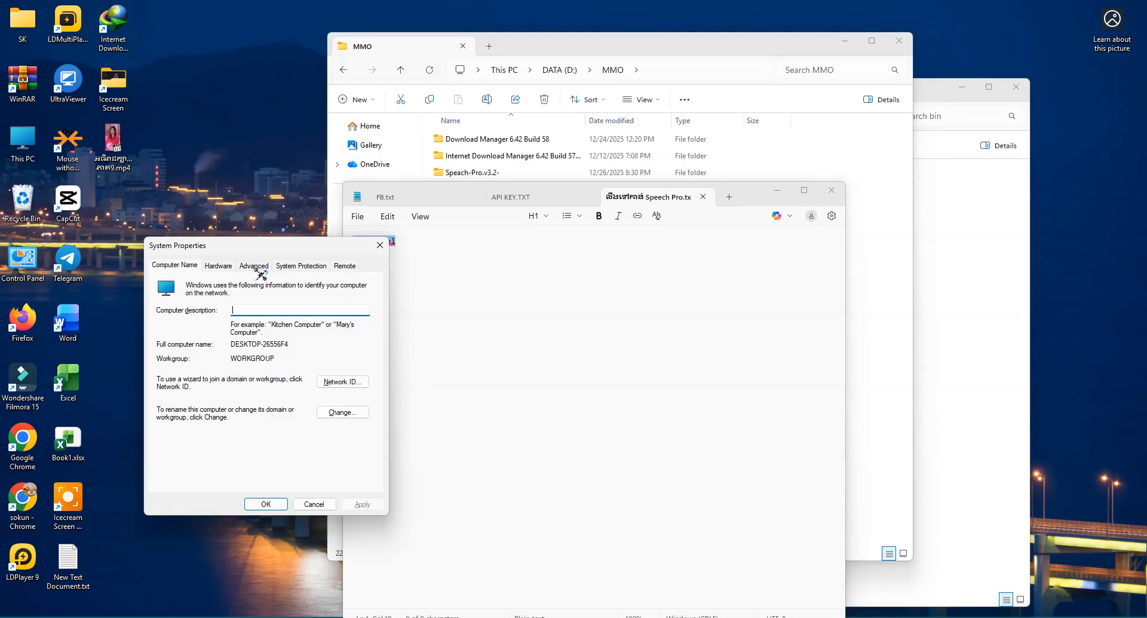
pyautogui.moveTo(310, 248); pyautogui.dragTo(247, 284)
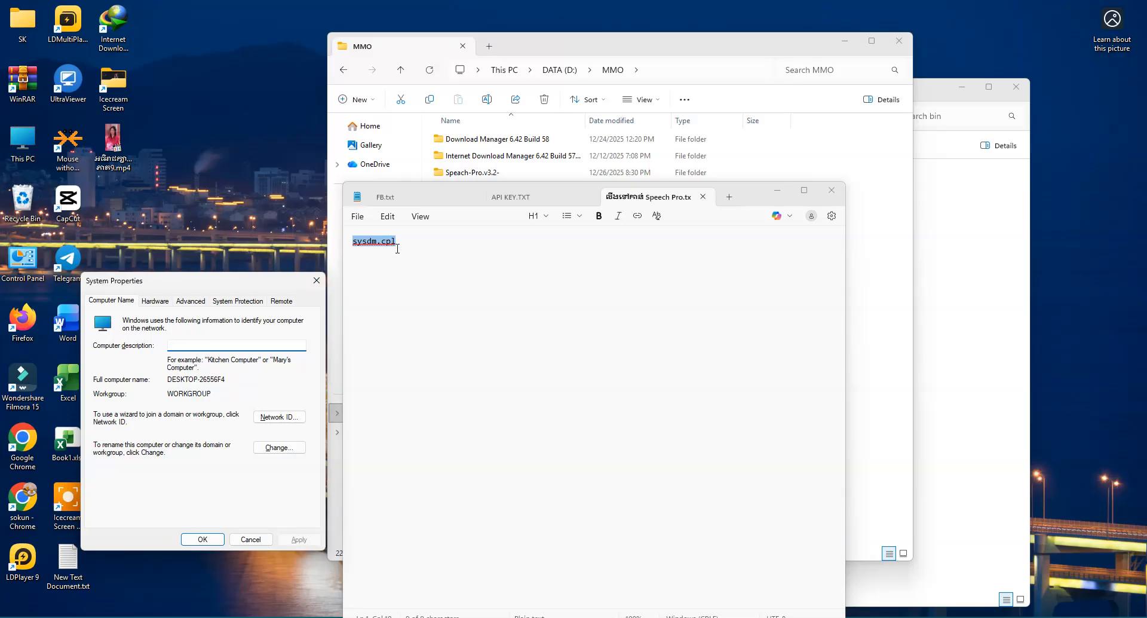
pyautogui.moveTo(391, 242); pyautogui.dragTo(372, 249)
pyautogui.moveTo(259, 506); pyautogui.dragTo(126, 291)
pyautogui.moveTo(175, 261); pyautogui.dragTo(298, 267)
pyautogui.moveTo(385, 241); pyautogui.dragTo(255, 512)
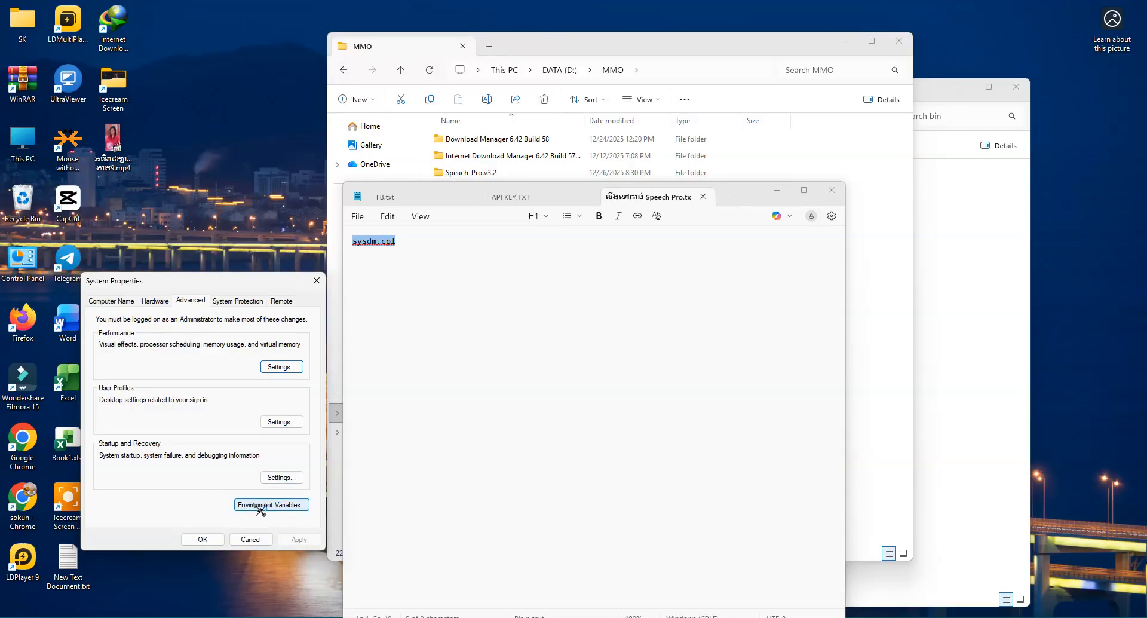
pyautogui.click(255, 507)
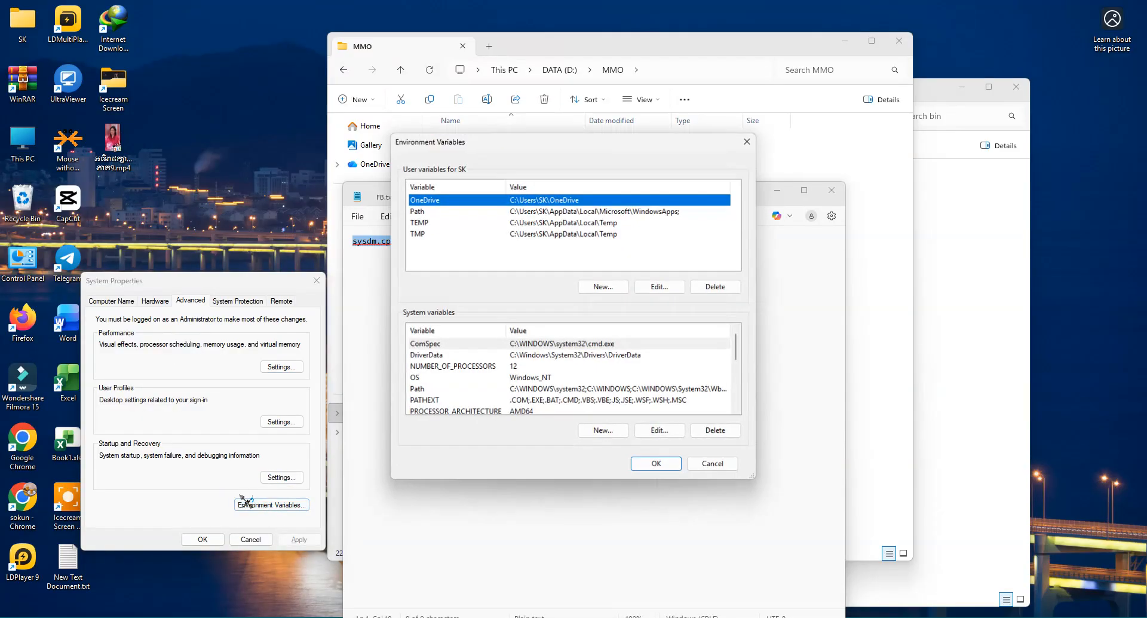
pyautogui.click(424, 392)
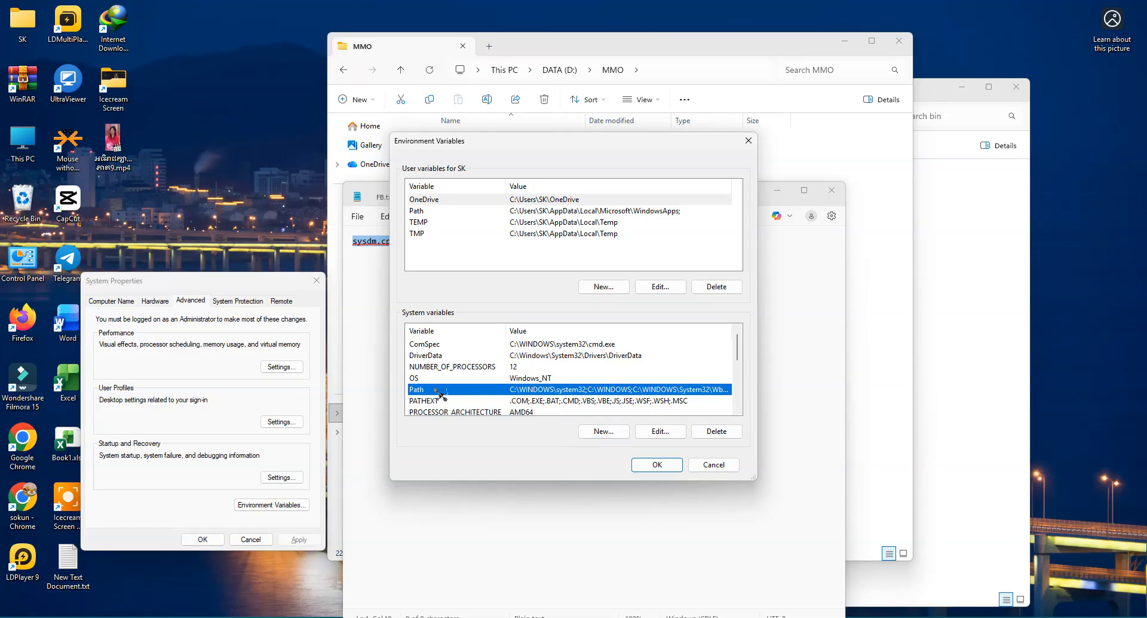
pyautogui.doubleClick(439, 392)
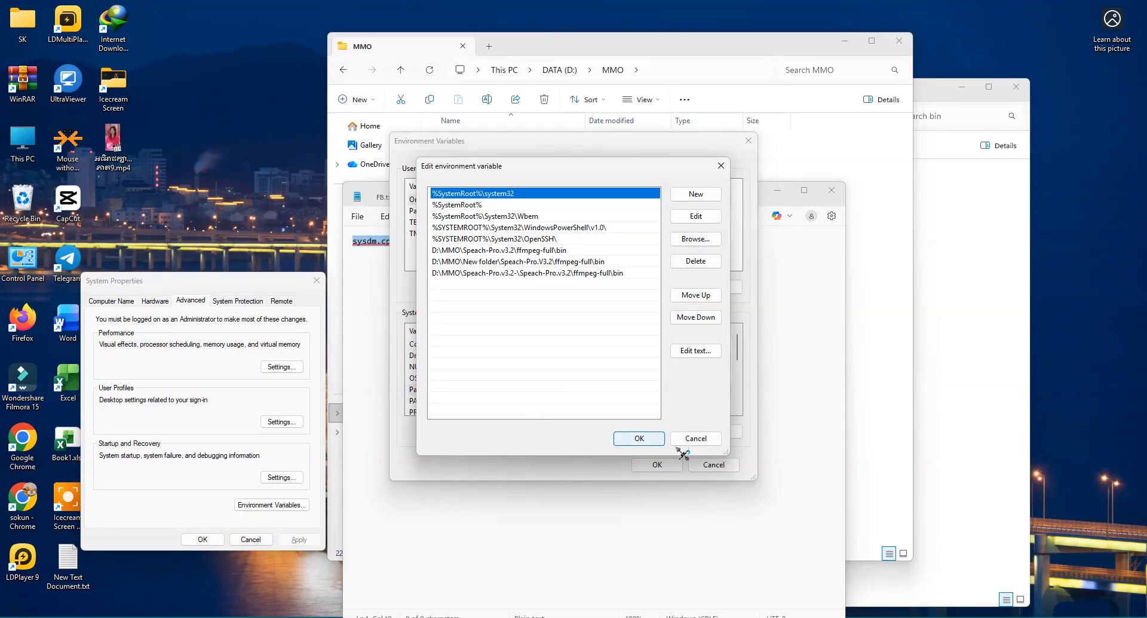
pyautogui.click(694, 439)
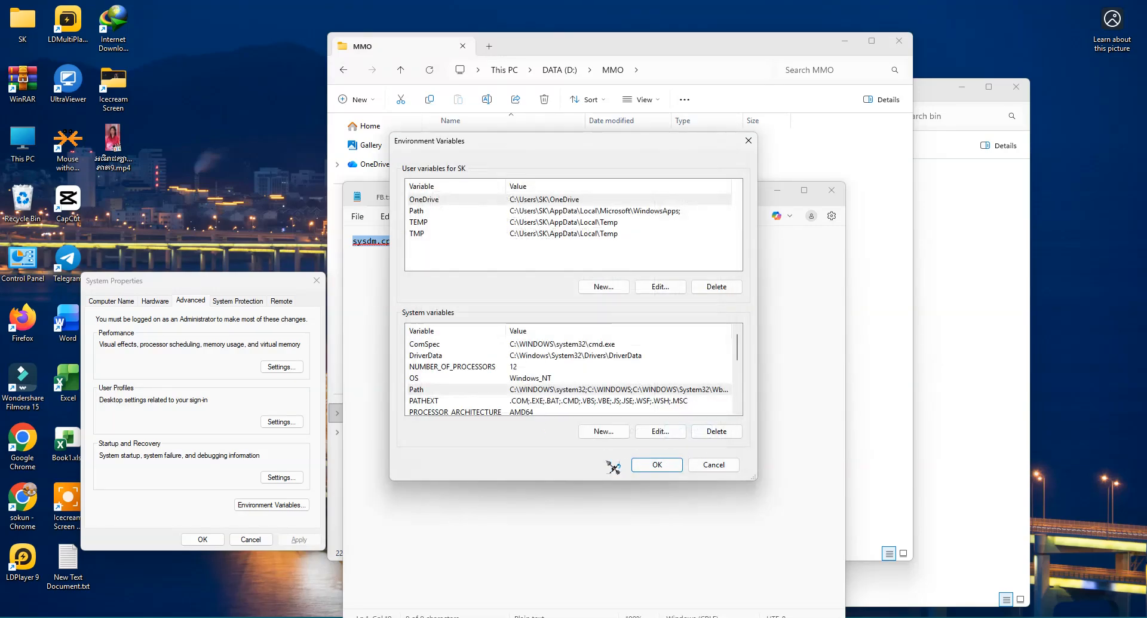
pyautogui.click(721, 467)
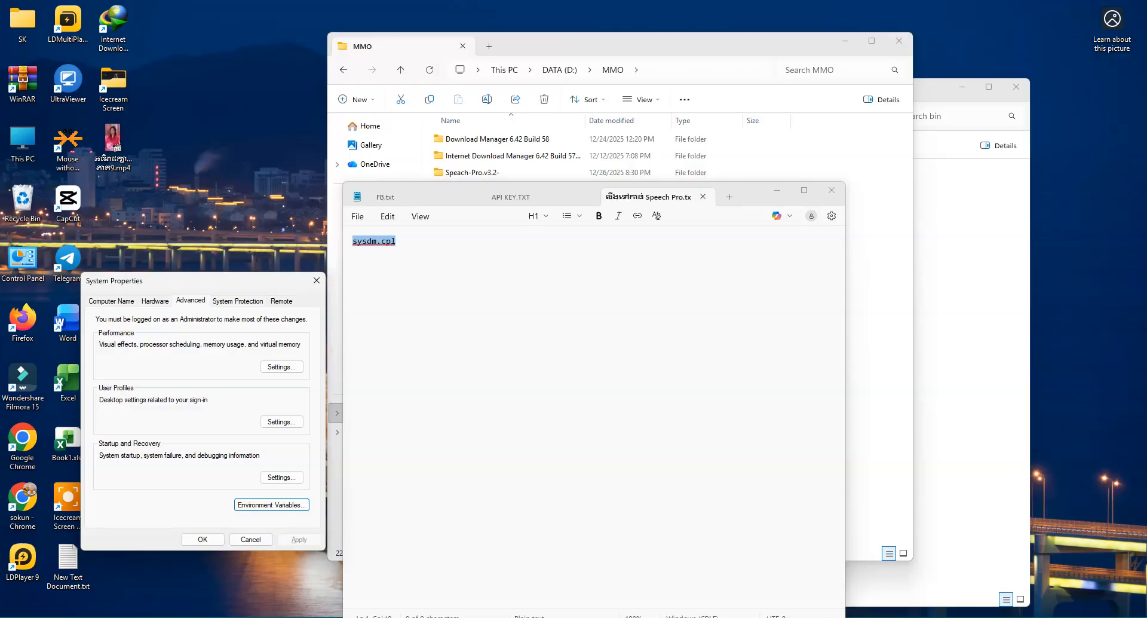
# Step: Close System Properties and the text file containing the sysdm.cpl command
pyautogui.press('super+s')
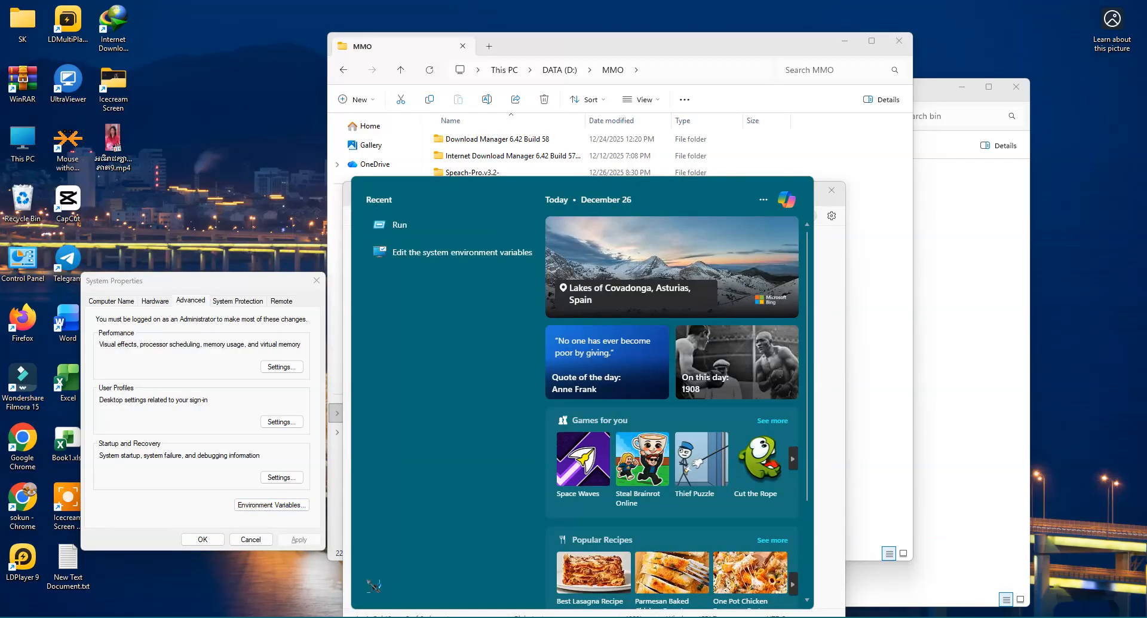
pyautogui.click(154, 513)
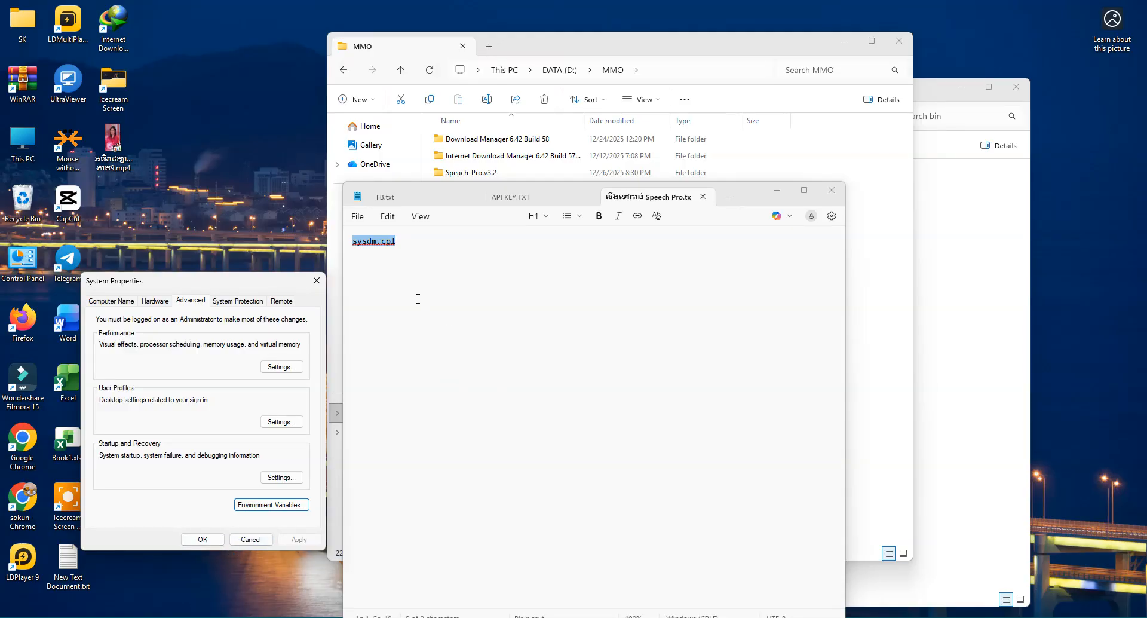
pyautogui.click(202, 539)
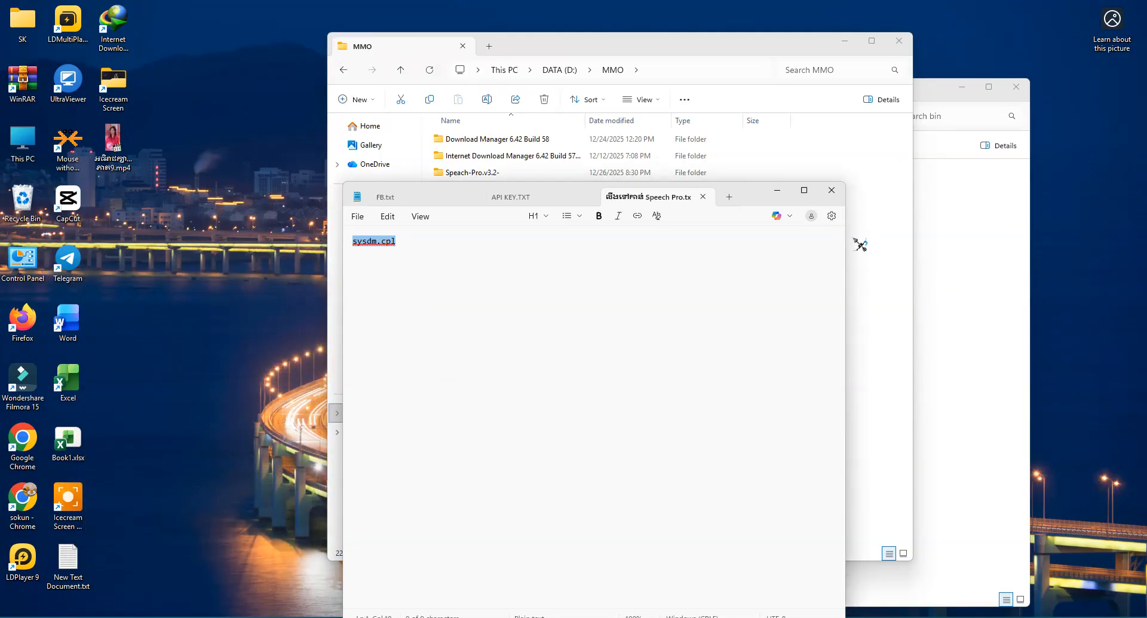
pyautogui.click(831, 190)
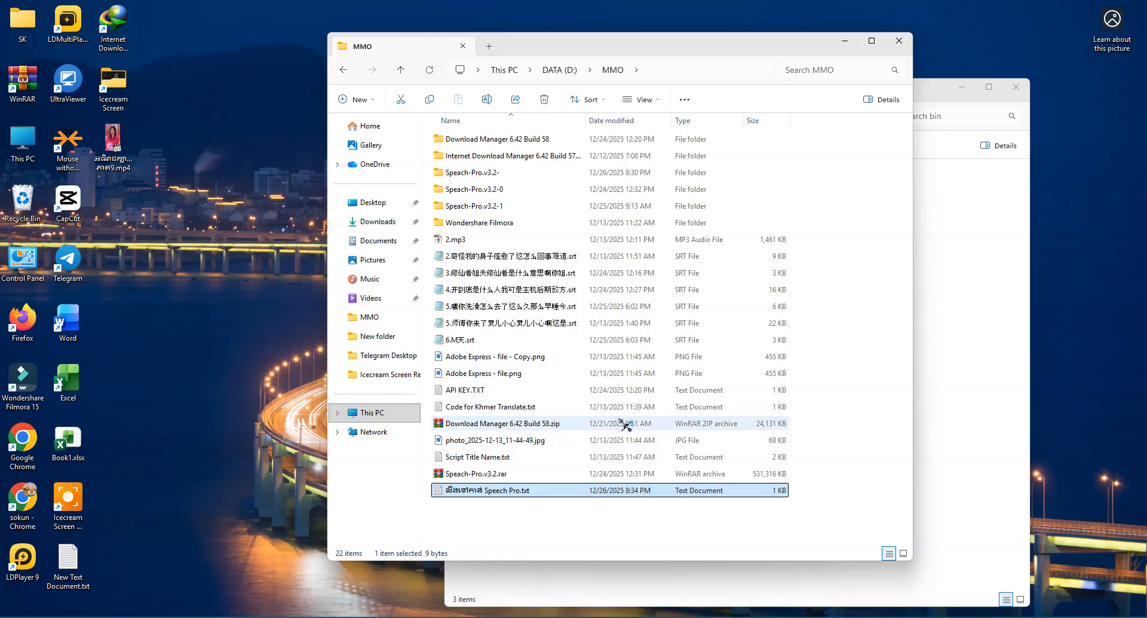
# Step: Minimize the MMO folder window, return from the bin folder to the Speach-Pro.v3.2 folder and select Speach-Pro.v3.2.exe
pyautogui.click(844, 43)
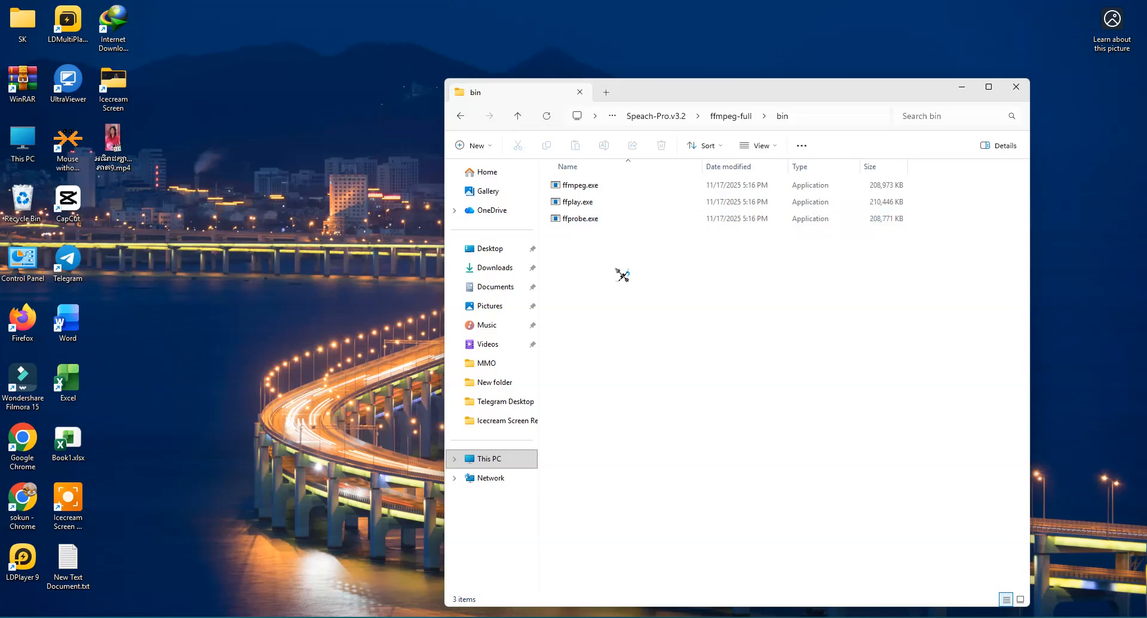
pyautogui.click(518, 116)
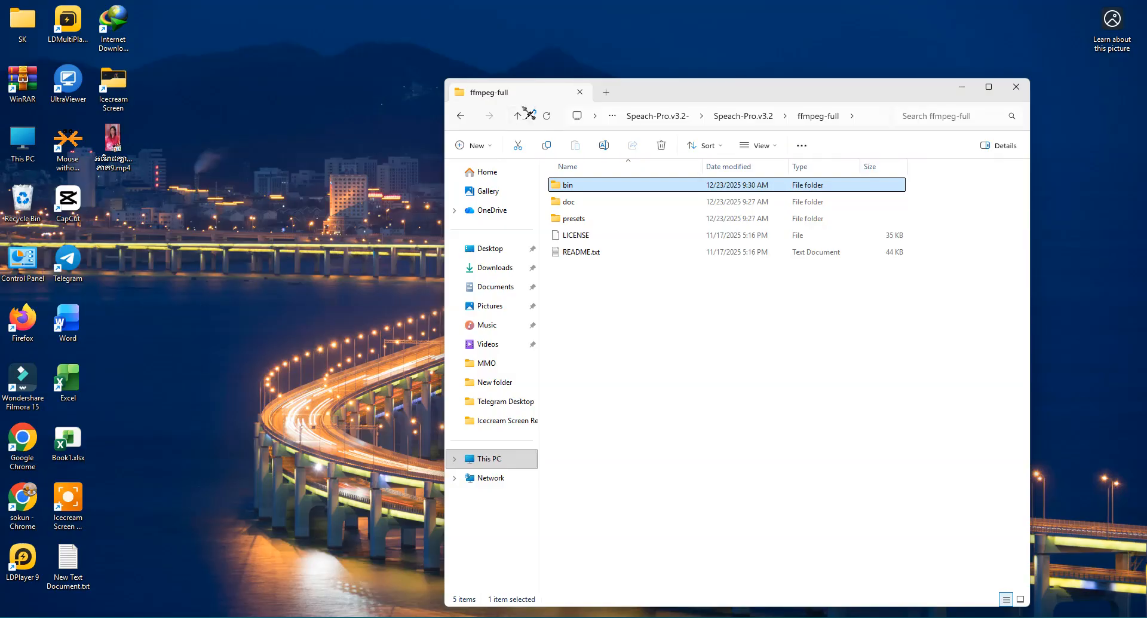
pyautogui.click(518, 115)
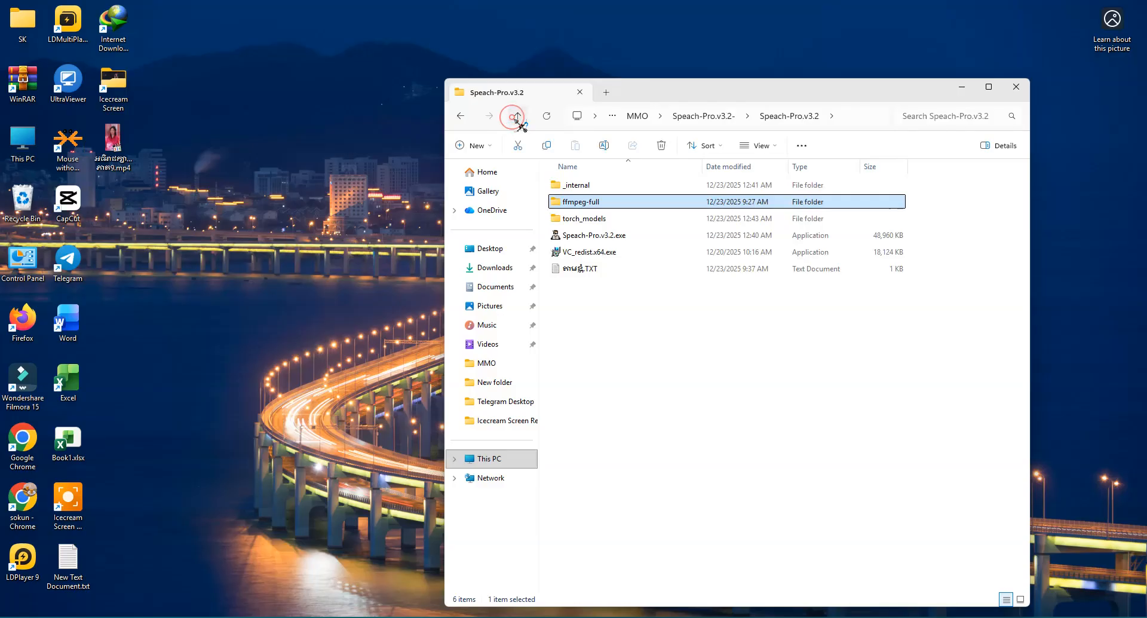
pyautogui.click(602, 238)
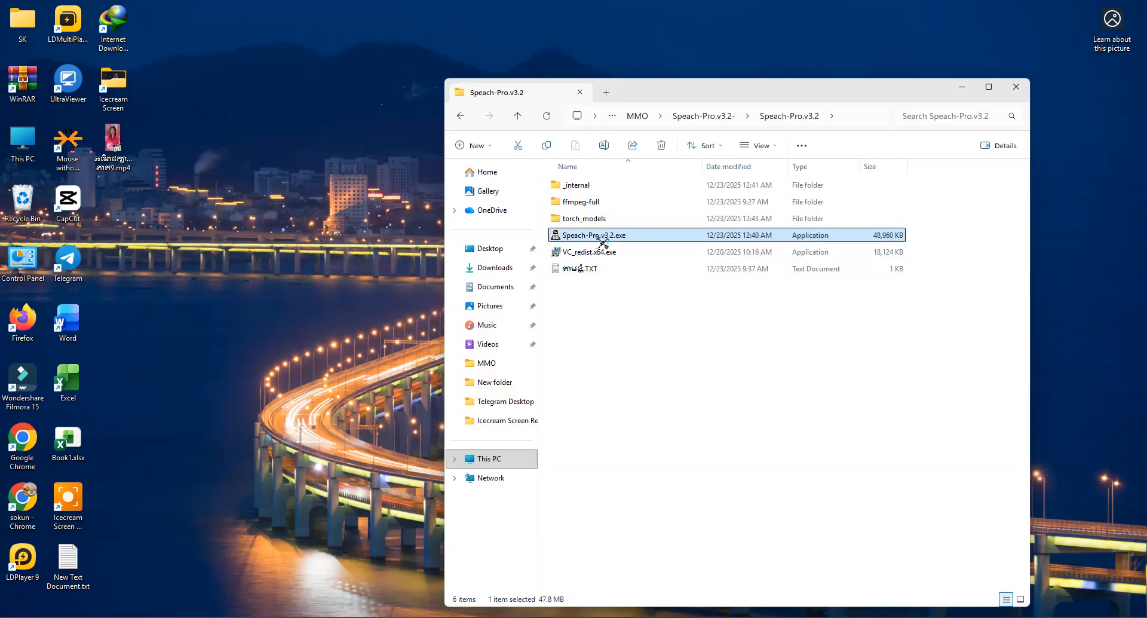
pyautogui.rightClick(602, 240)
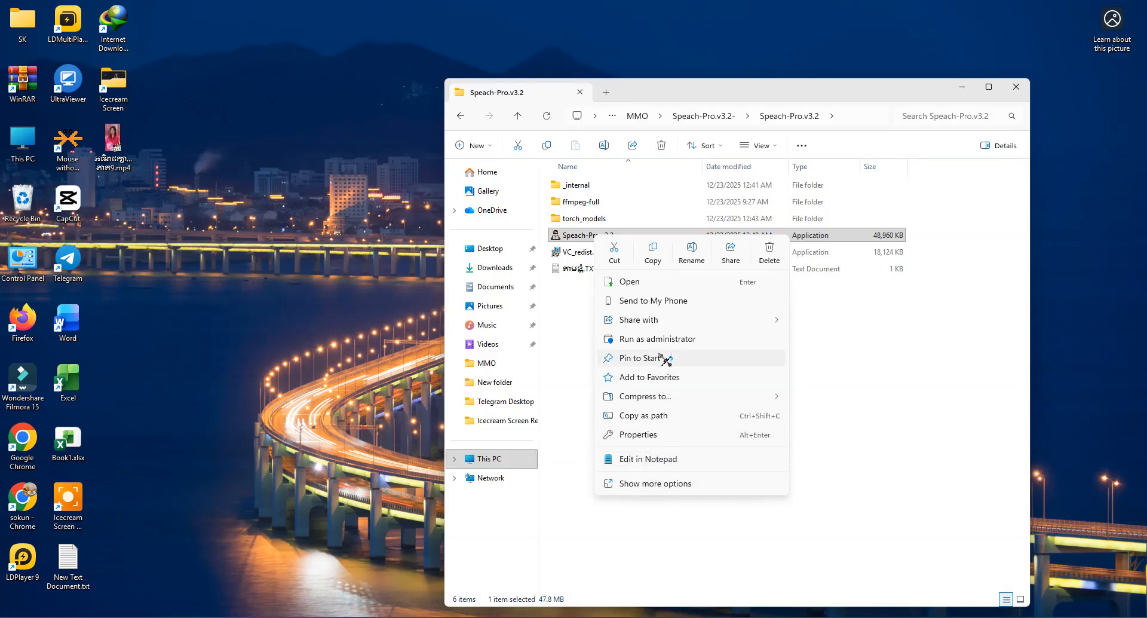
pyautogui.moveTo(635, 316)
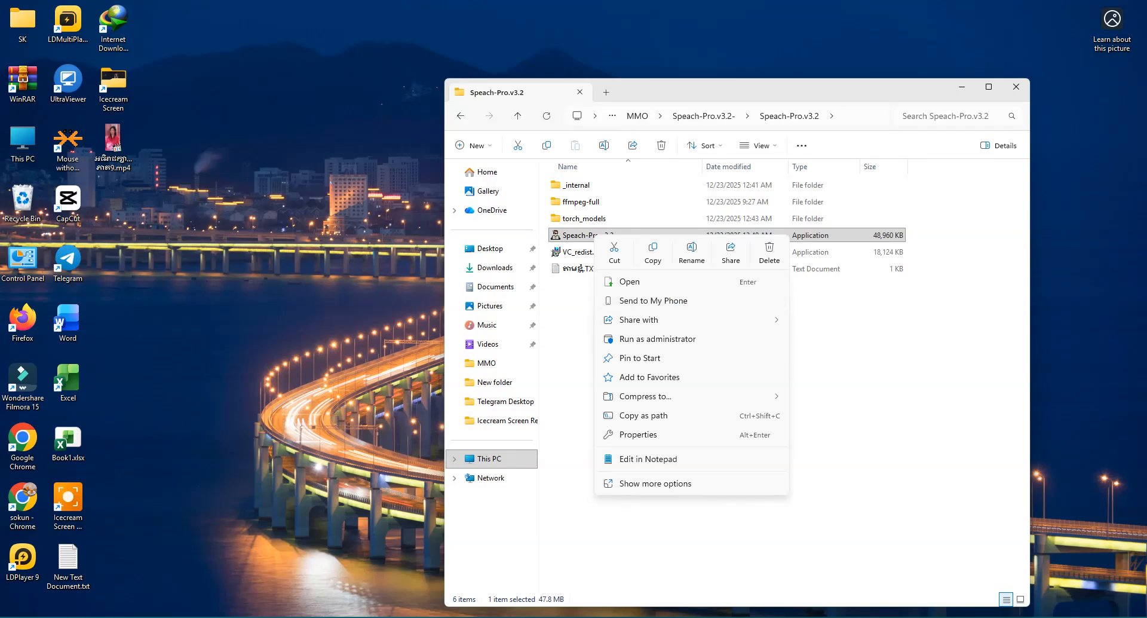
pyautogui.click(786, 615)
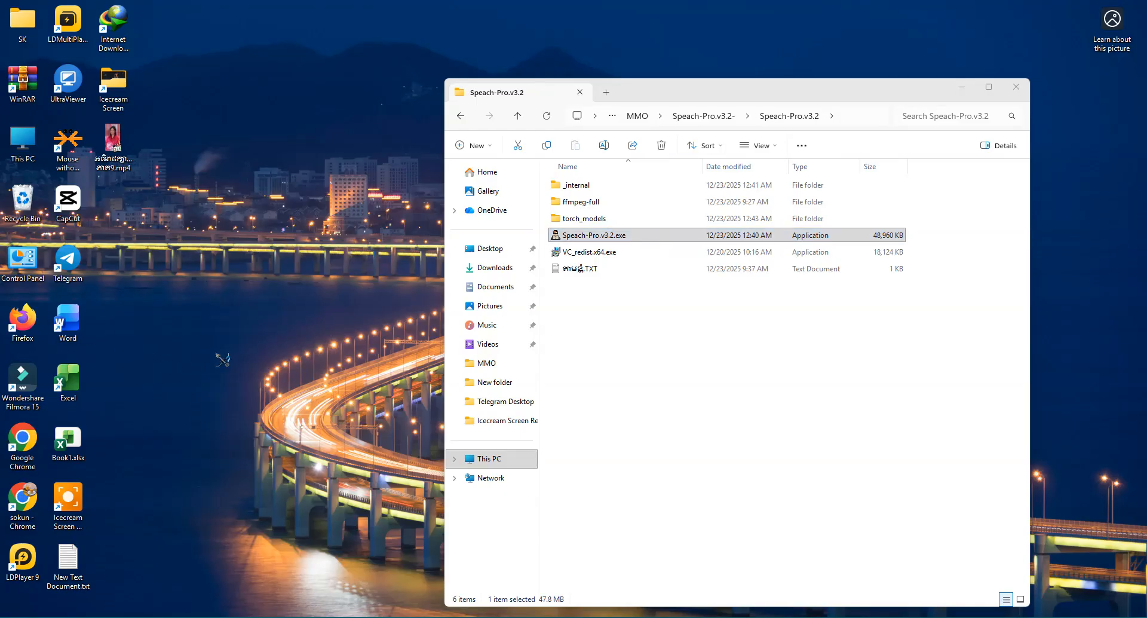
pyautogui.rightClick(642, 236)
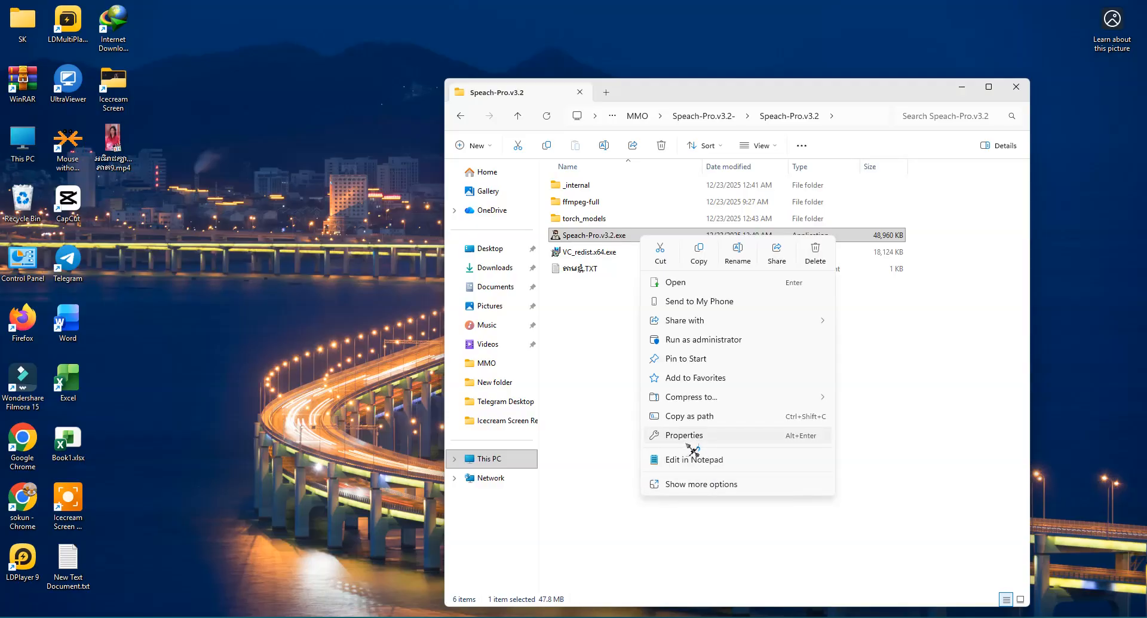
pyautogui.click(690, 437)
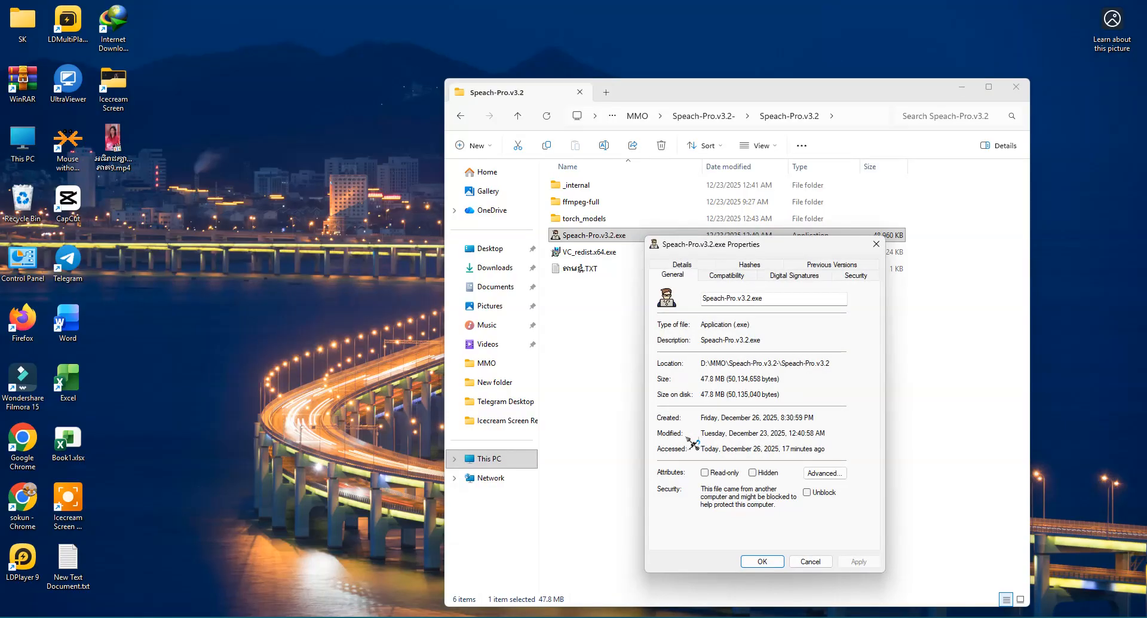
pyautogui.click(811, 561)
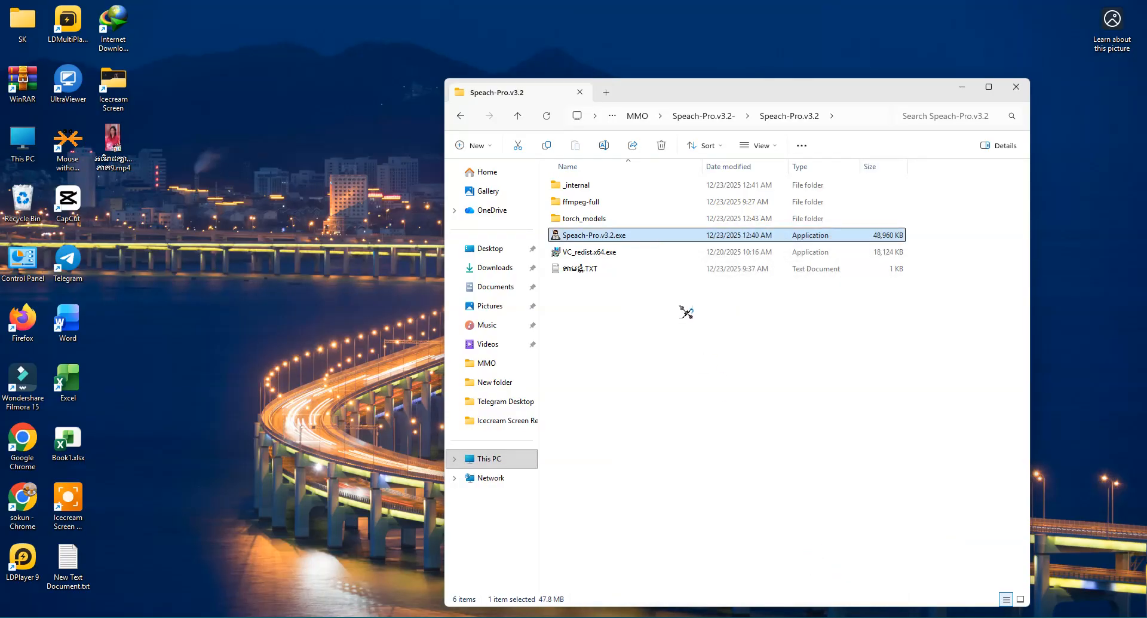
# Step: Create a desktop shortcut for Speach-Pro.v3.2.exe
pyautogui.rightClick(658, 237)
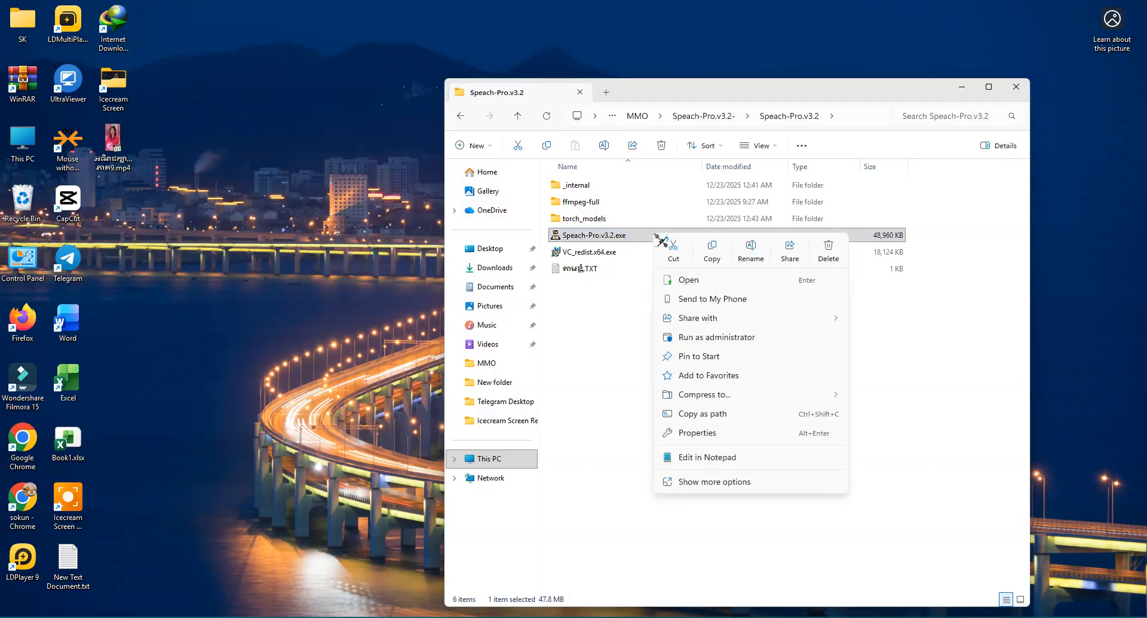
pyautogui.click(750, 483)
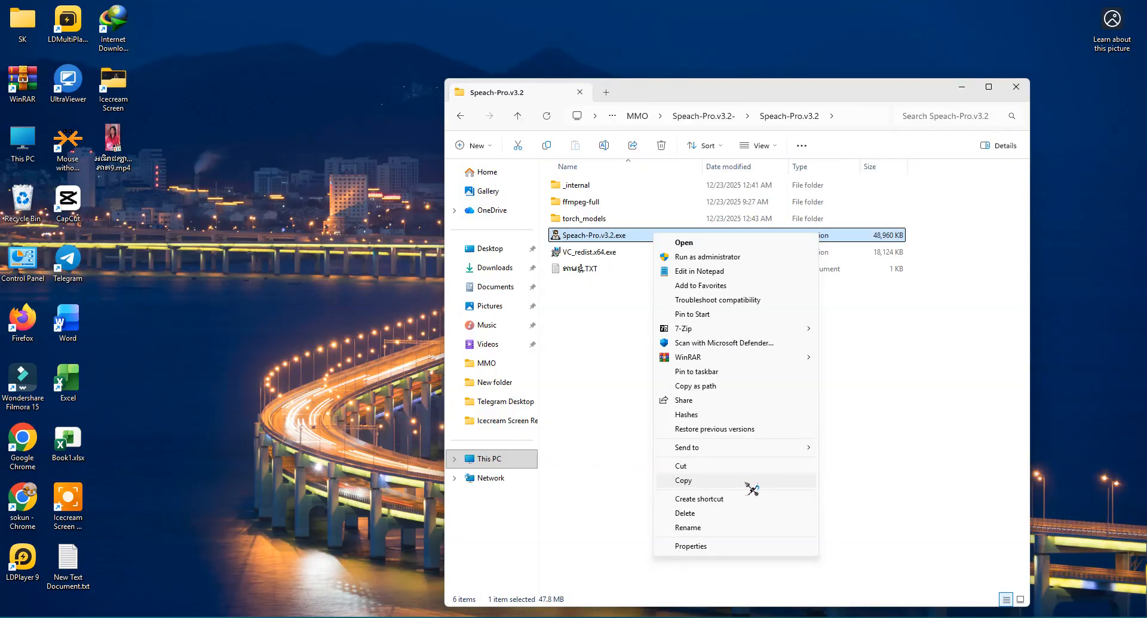
pyautogui.moveTo(706, 451)
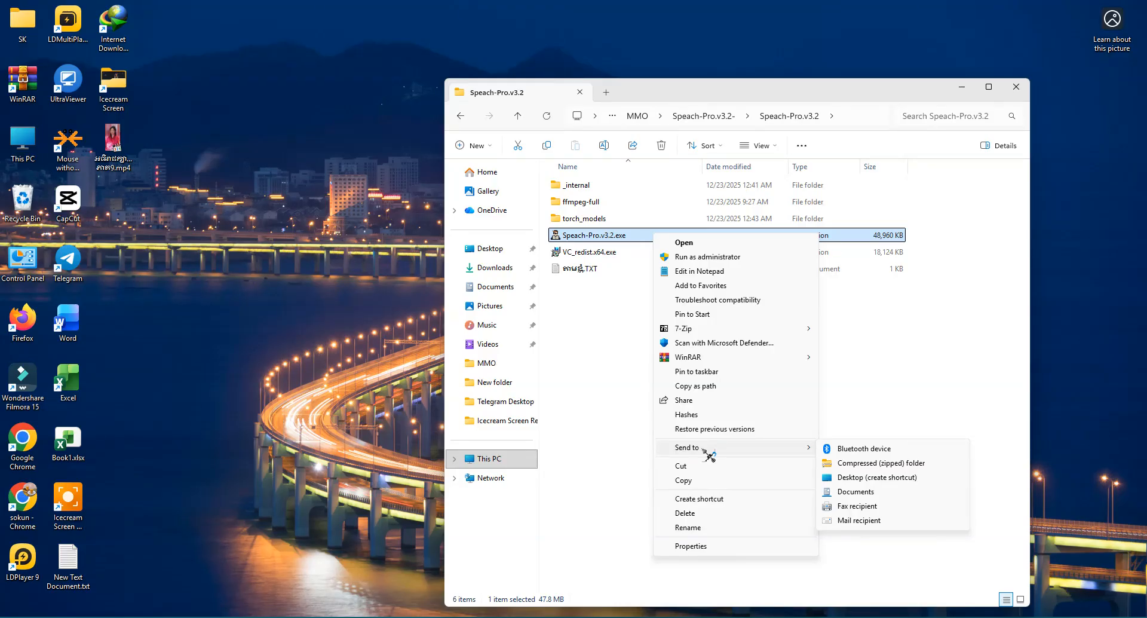
pyautogui.click(857, 478)
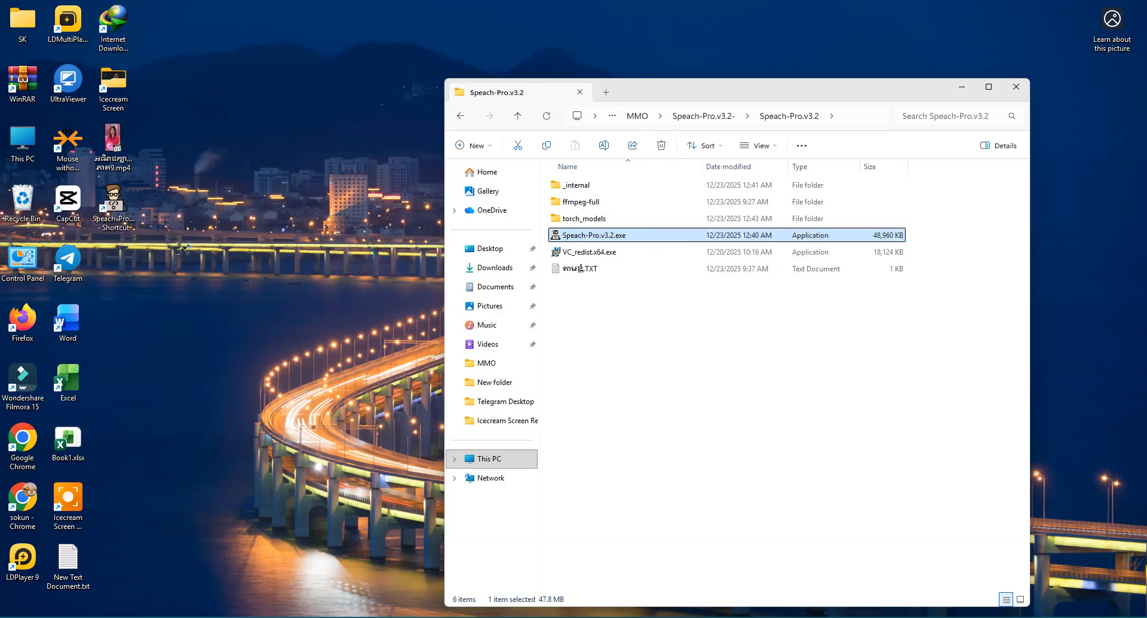
# Step: Shorten the new desktop shortcut's name by removing the ending "exe - Shortcut"
pyautogui.rightClick(120, 204)
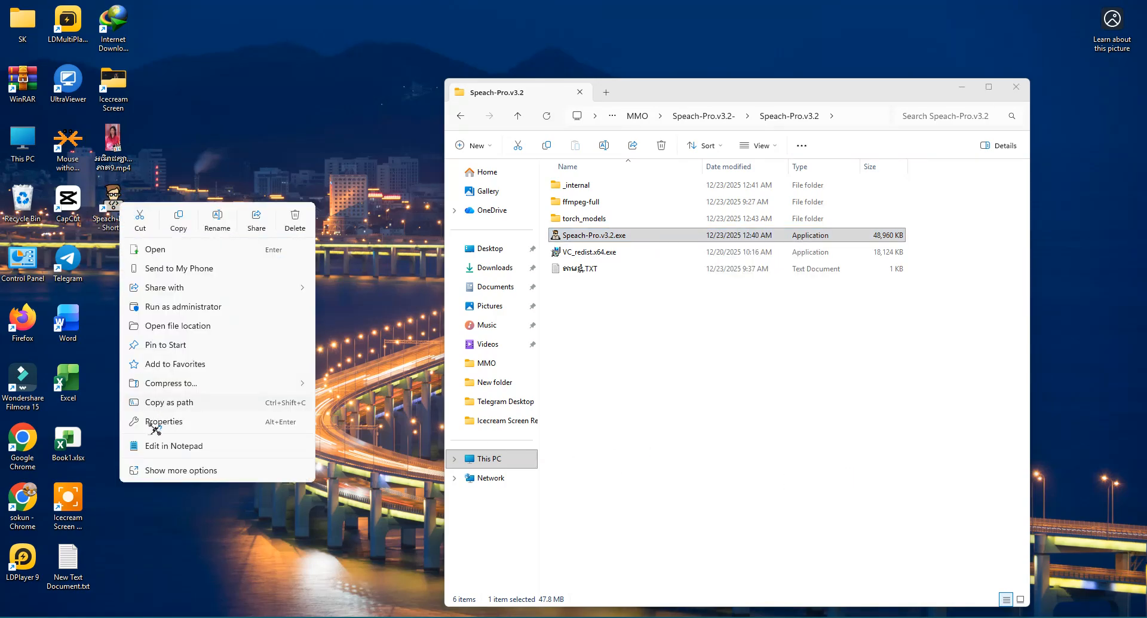
pyautogui.click(216, 221)
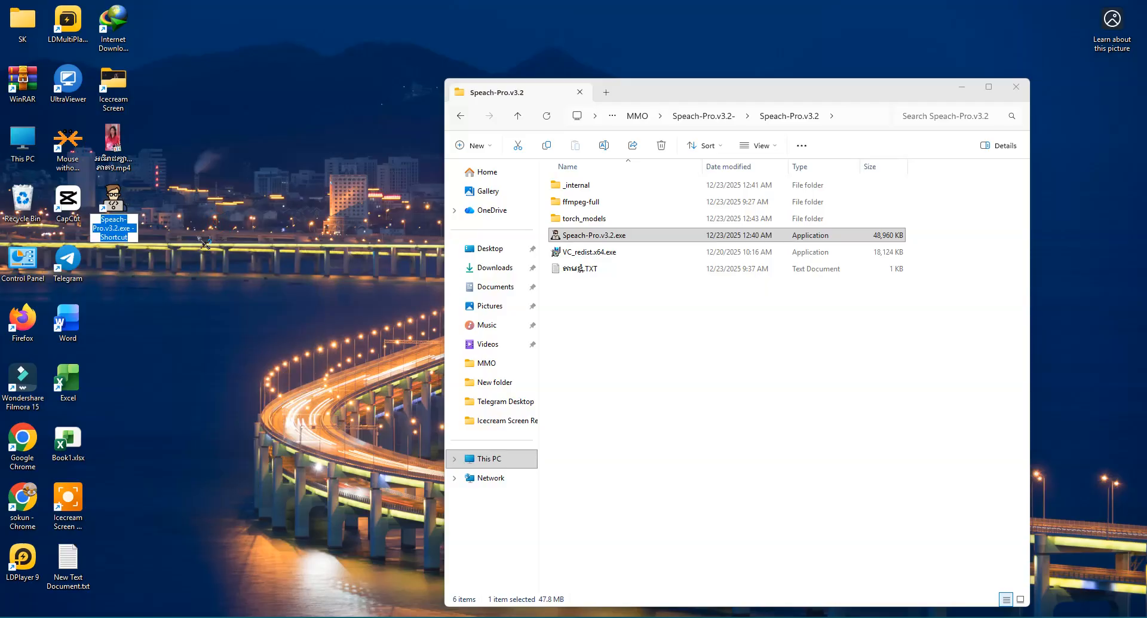
pyautogui.press('End')
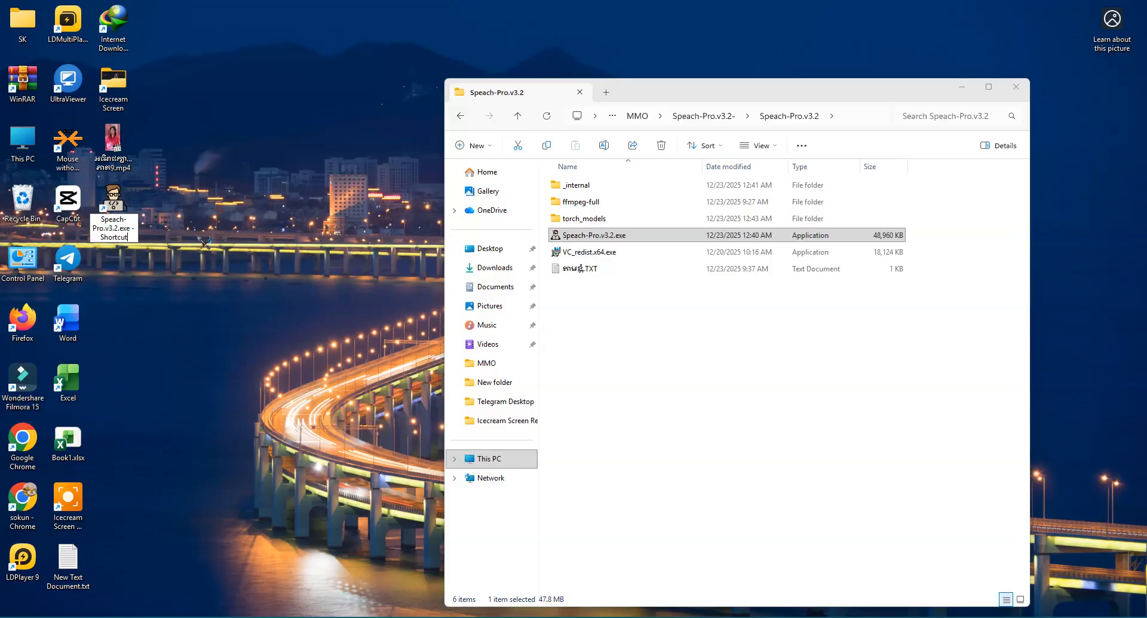
pyautogui.press('BackSpace')
pyautogui.press('BackSpace')
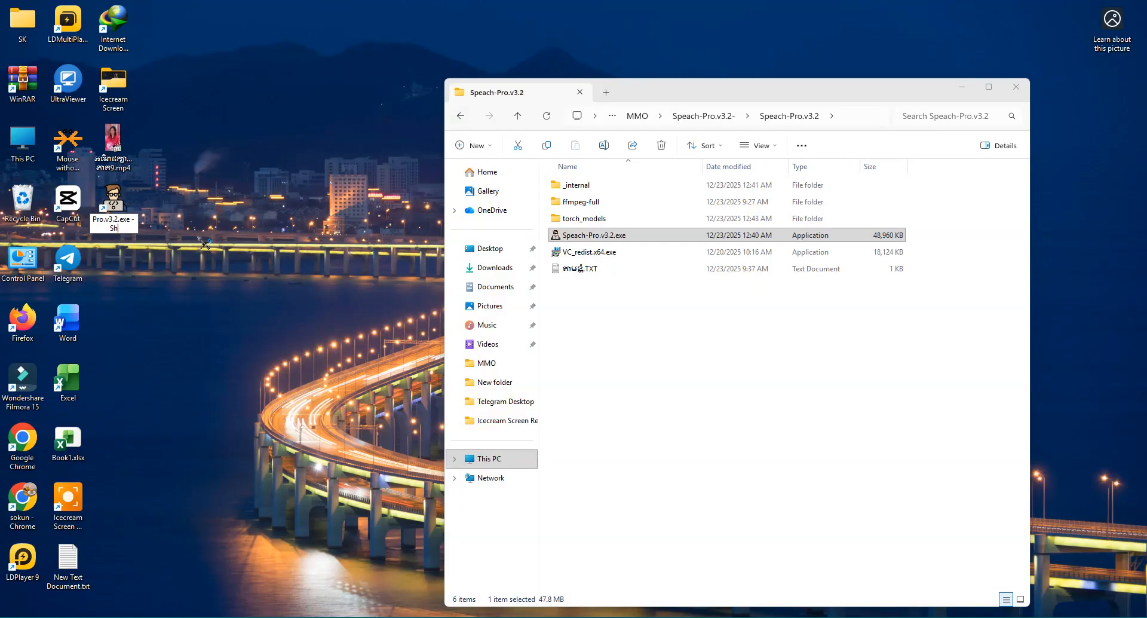
pyautogui.press('BackSpace')
pyautogui.press('BackSpace')
pyautogui.press('BackSpace')
pyautogui.press('BackSpace')
pyautogui.press('BackSpace')
pyautogui.press('BackSpace')
pyautogui.press('BackSpace')
pyautogui.press('Return')
pyautogui.rightClick(218, 232)
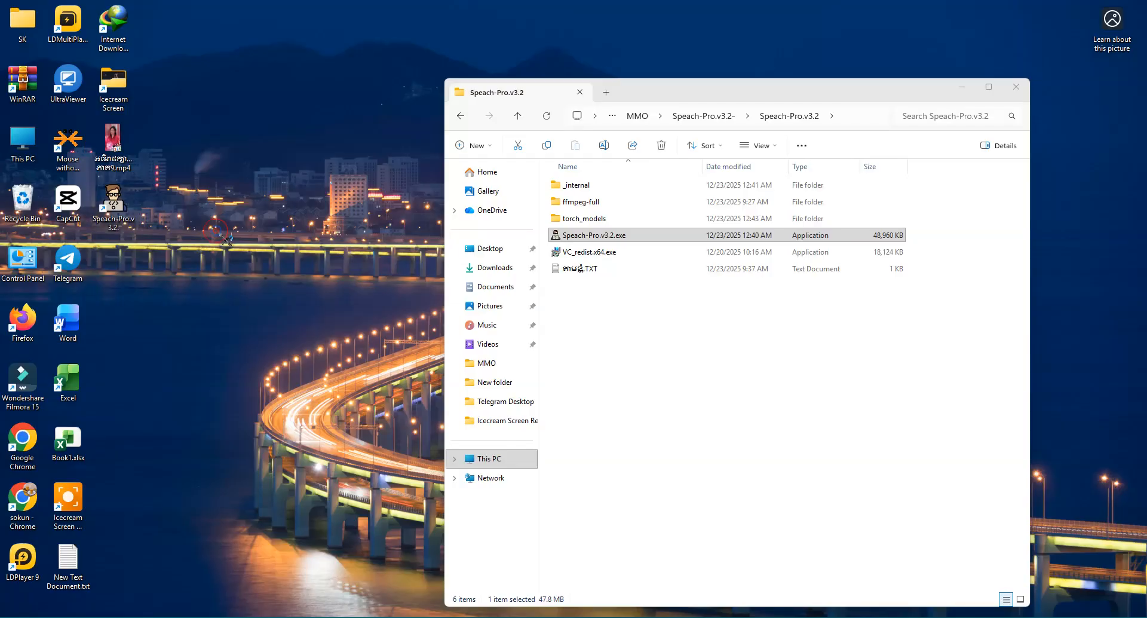
pyautogui.click(251, 281)
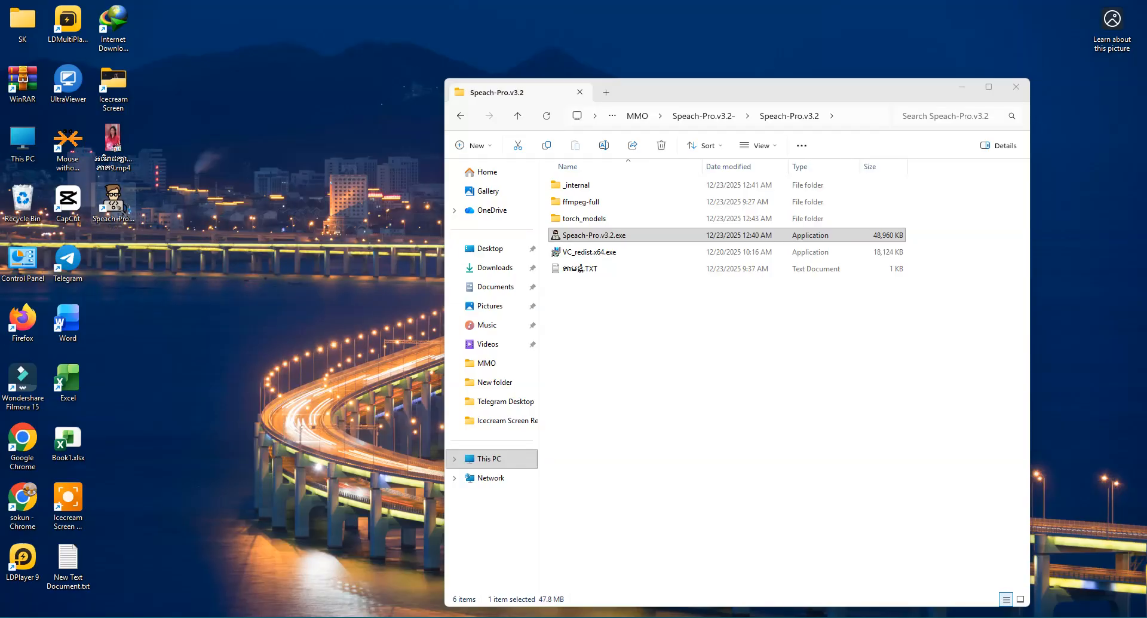
# Step: Launch Speach-Pro.v3.2 from its desktop shortcut, allow it to run despite the SmartScreen block, and reposition its window on the desktop
pyautogui.doubleClick(113, 200)
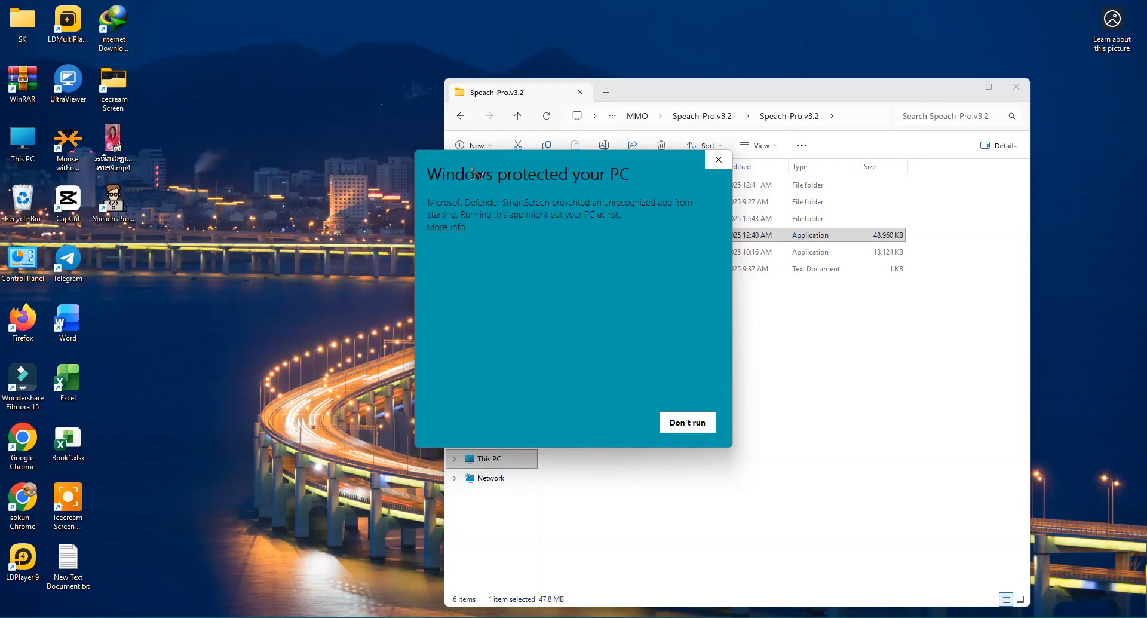
pyautogui.moveTo(478, 174); pyautogui.dragTo(280, 213)
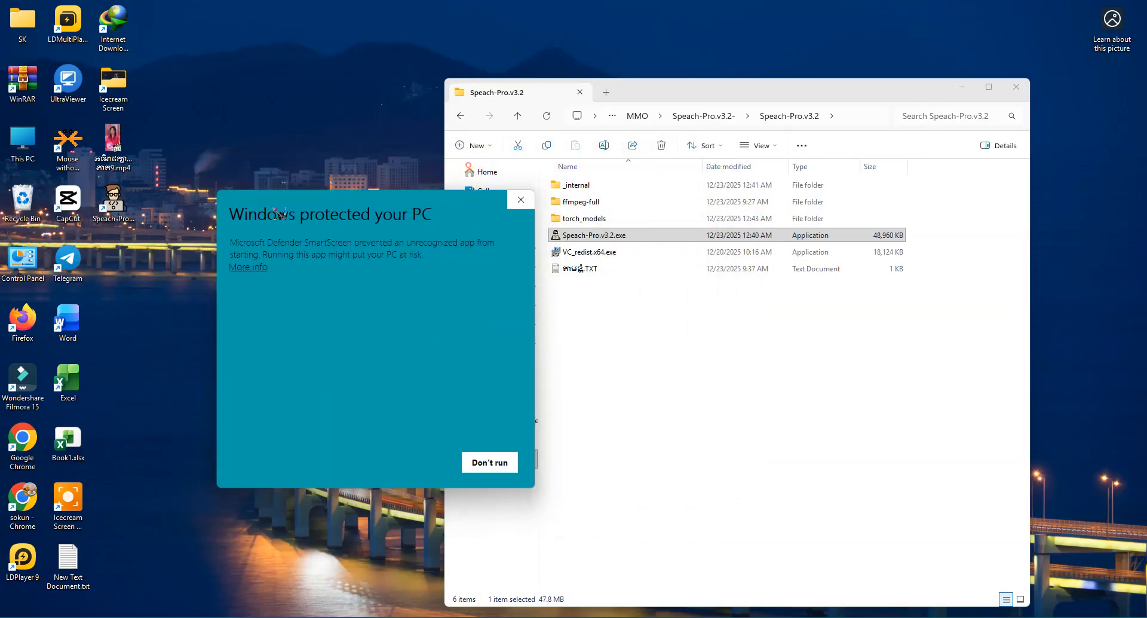
pyautogui.click(250, 270)
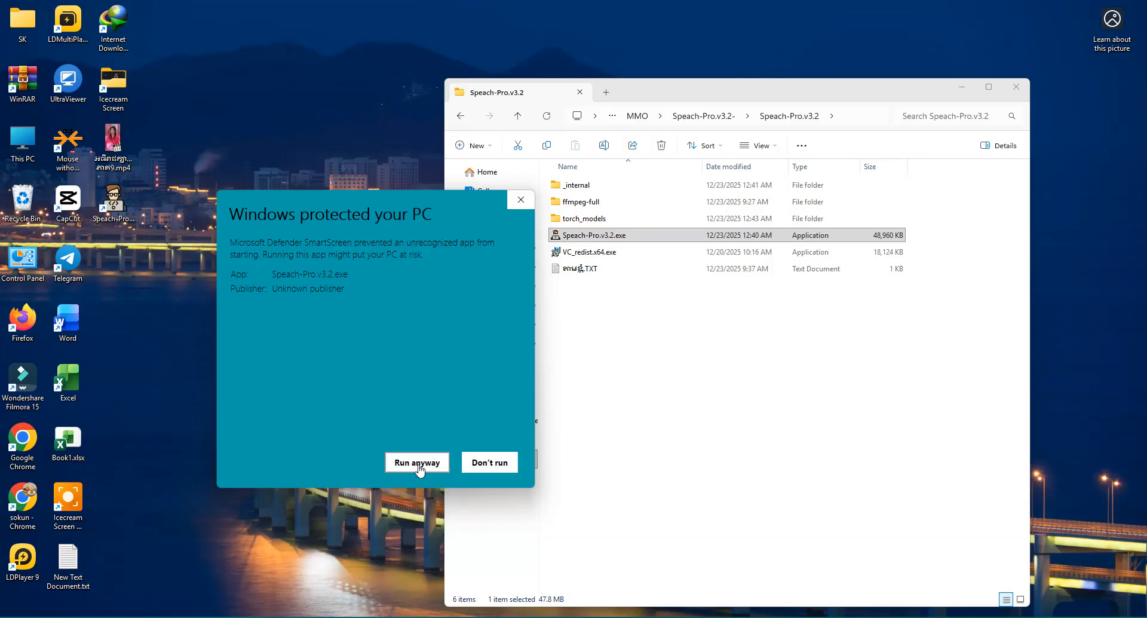
pyautogui.click(418, 463)
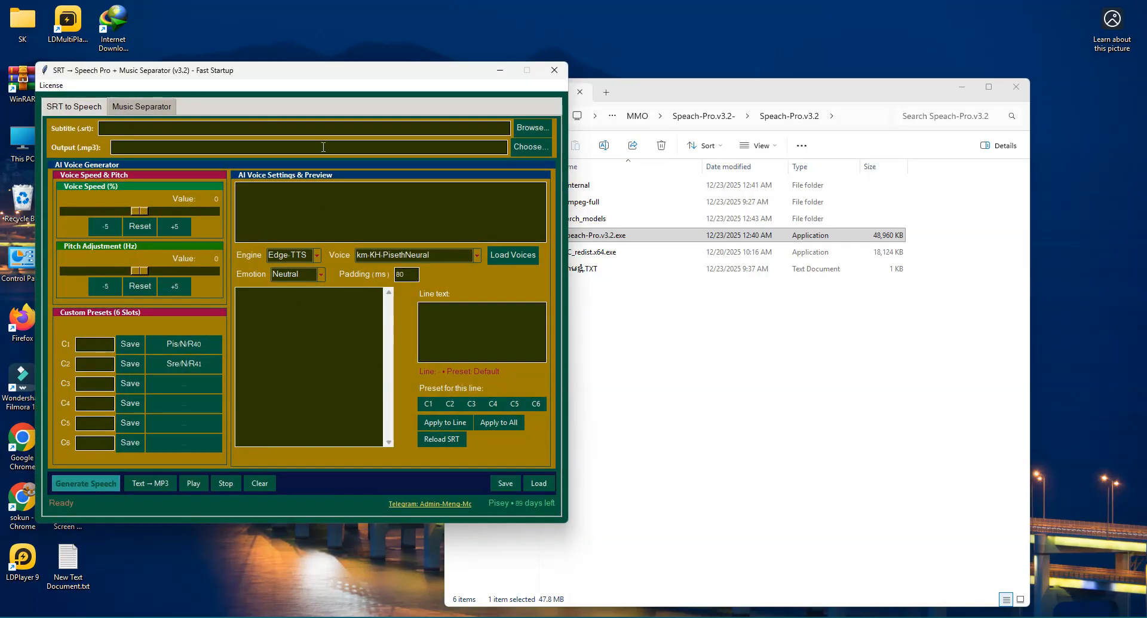
pyautogui.moveTo(329, 83); pyautogui.dragTo(414, 142)
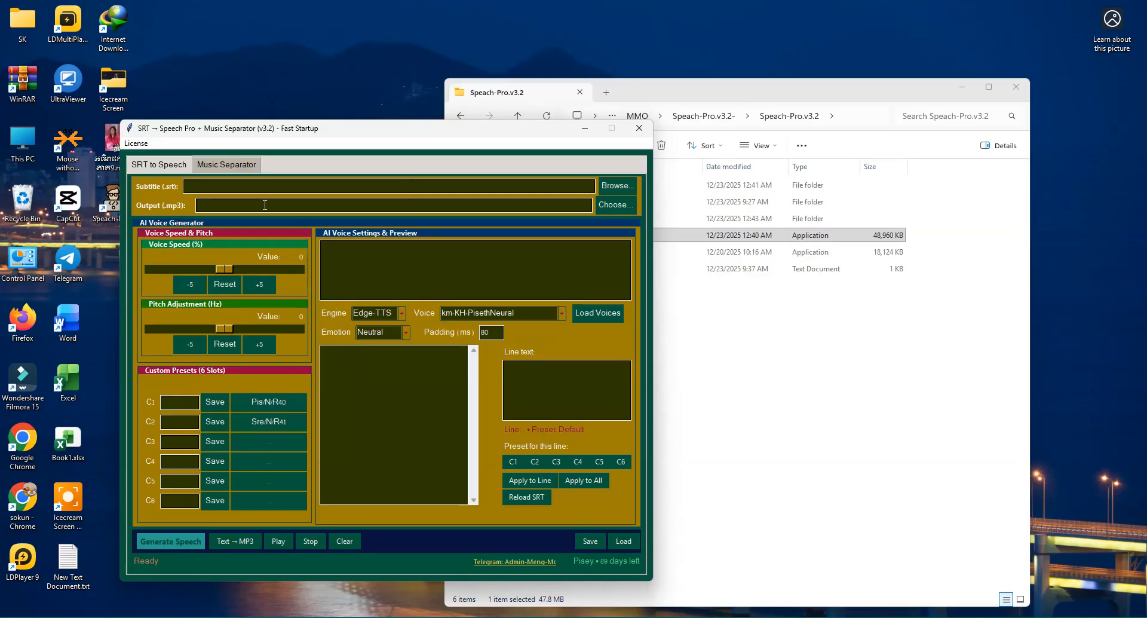
# Step: Copy the computer's HWID from the program's license options and shift the program window slightly
pyautogui.click(137, 143)
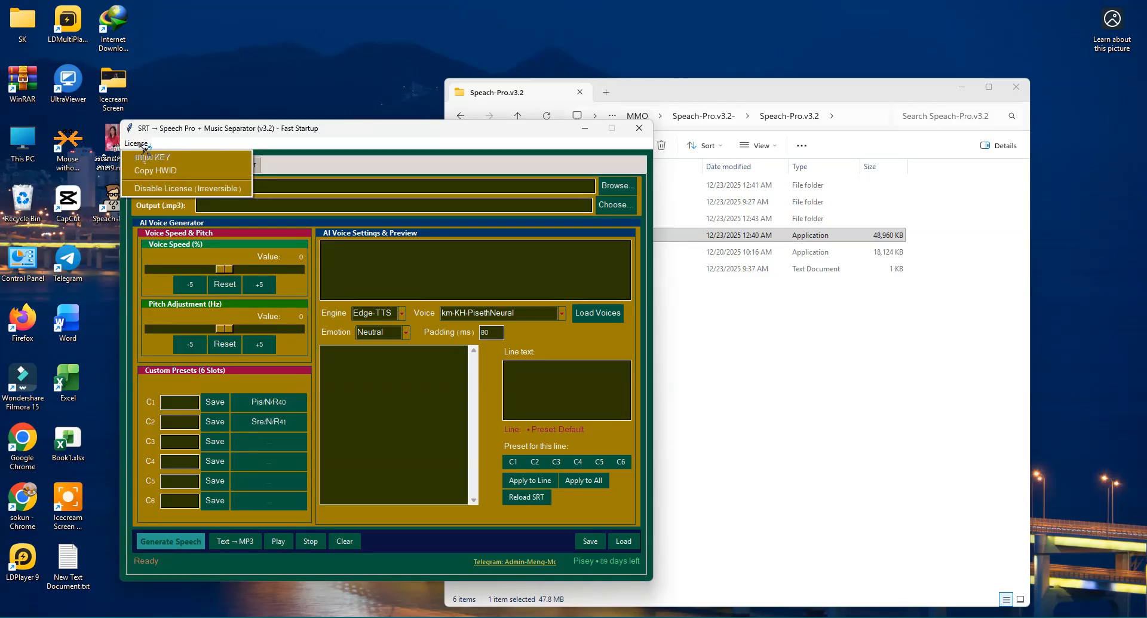
pyautogui.click(159, 173)
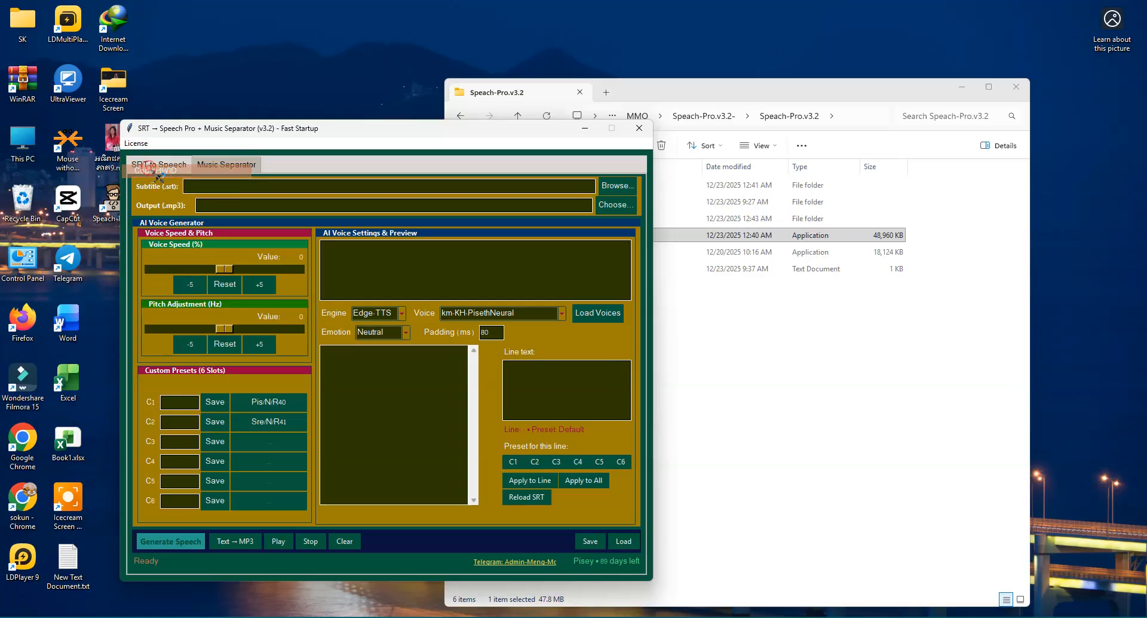
pyautogui.click(630, 371)
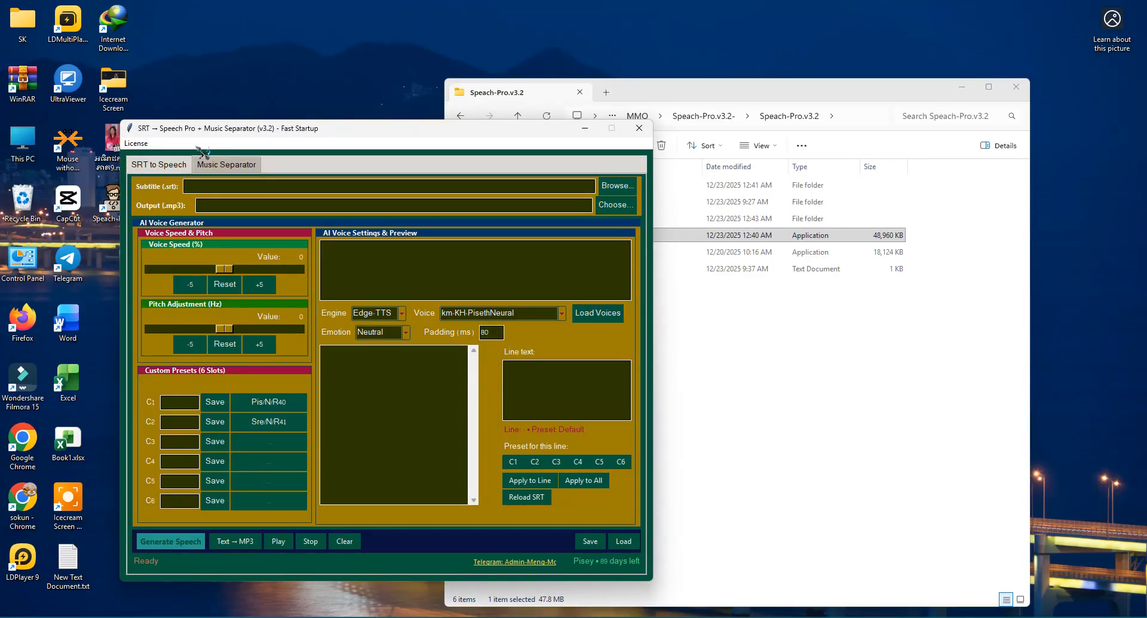
pyautogui.moveTo(227, 128); pyautogui.dragTo(256, 126)
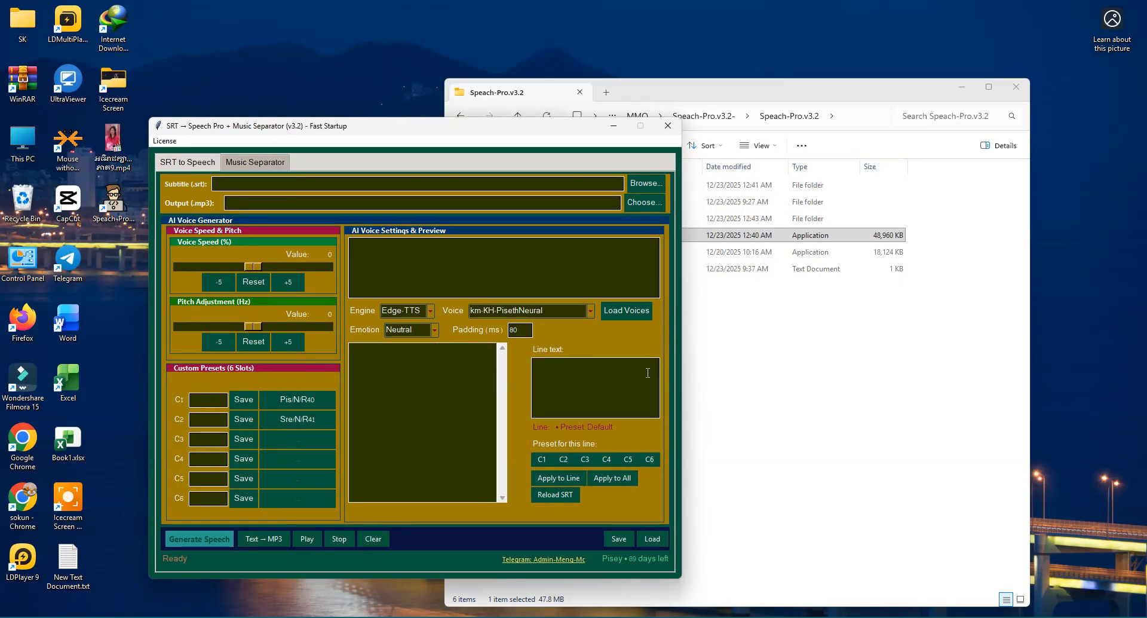
pyautogui.click(743, 346)
pyautogui.rightClick(623, 329)
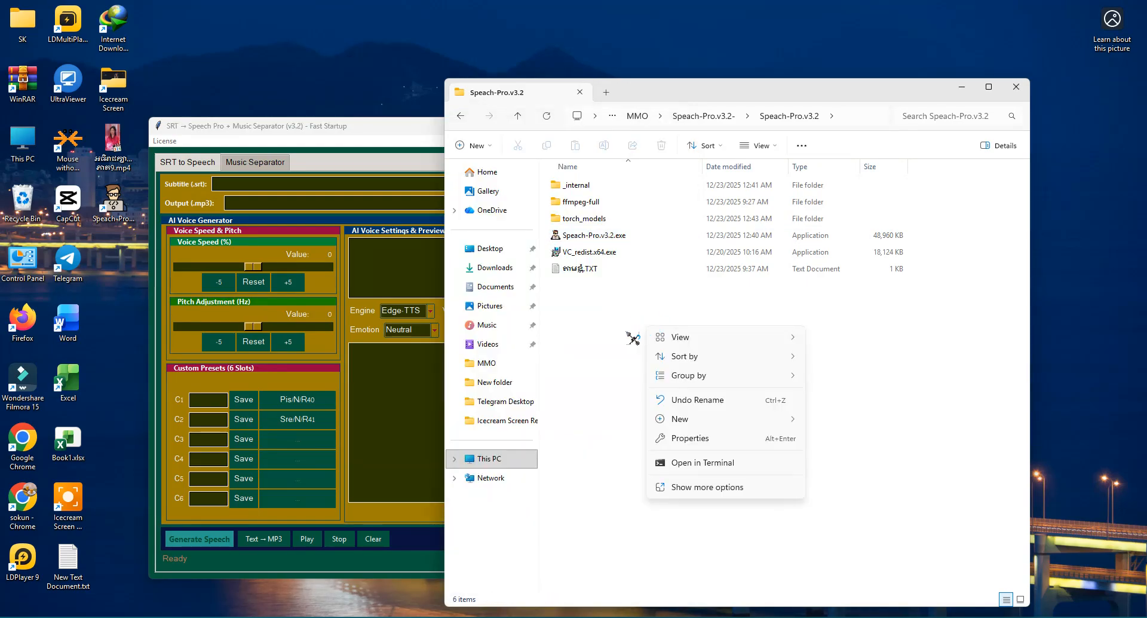
pyautogui.press('Escape')
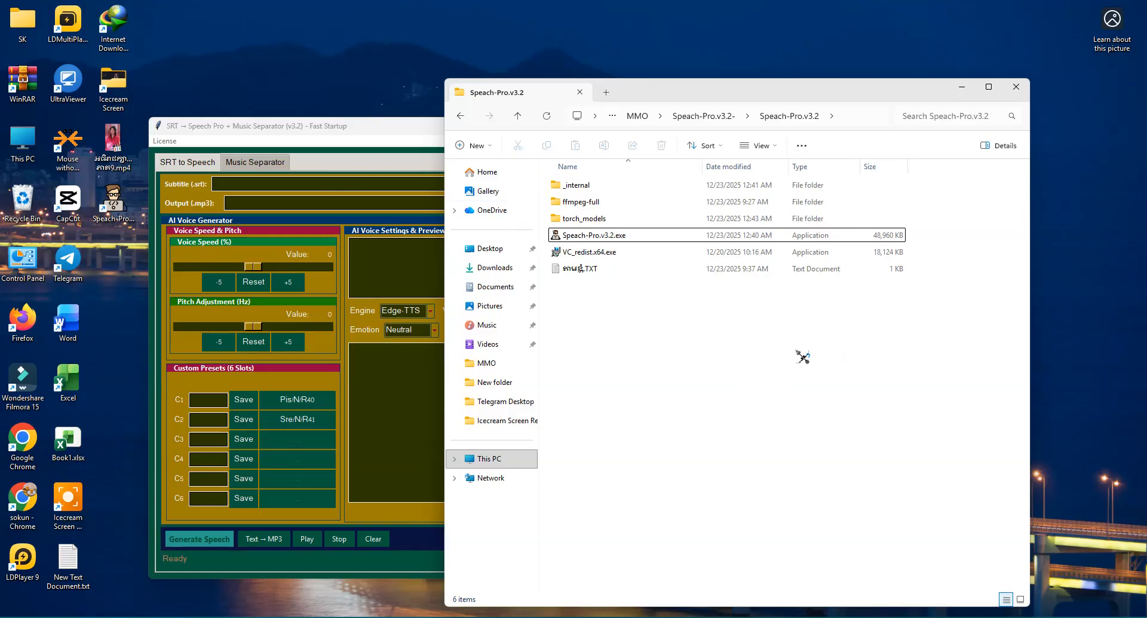
pyautogui.click(358, 128)
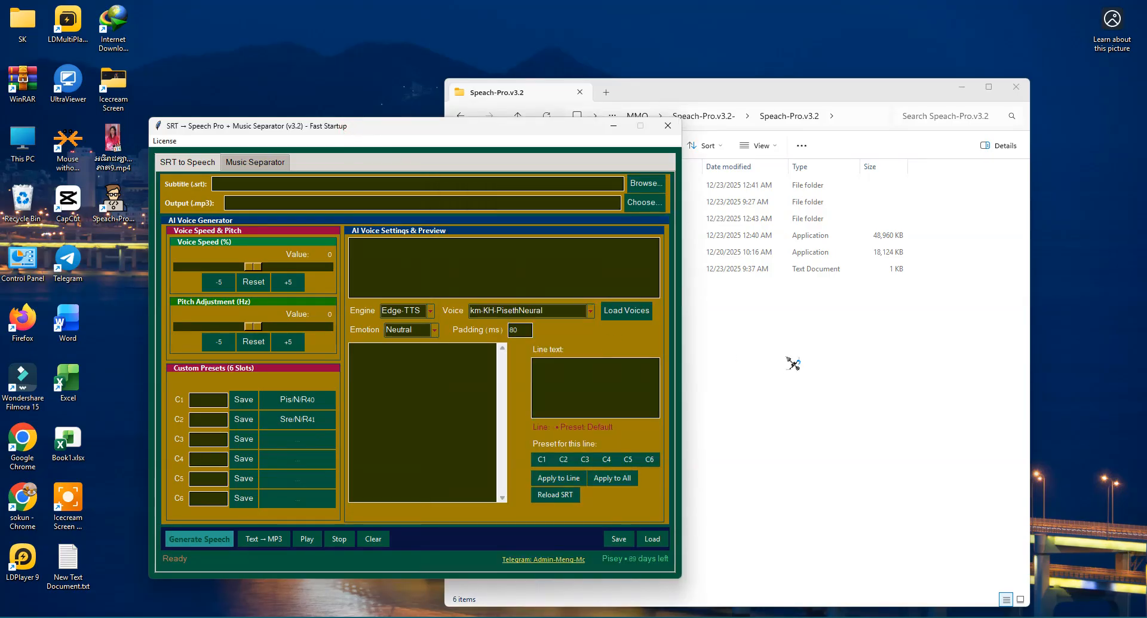
pyautogui.click(794, 363)
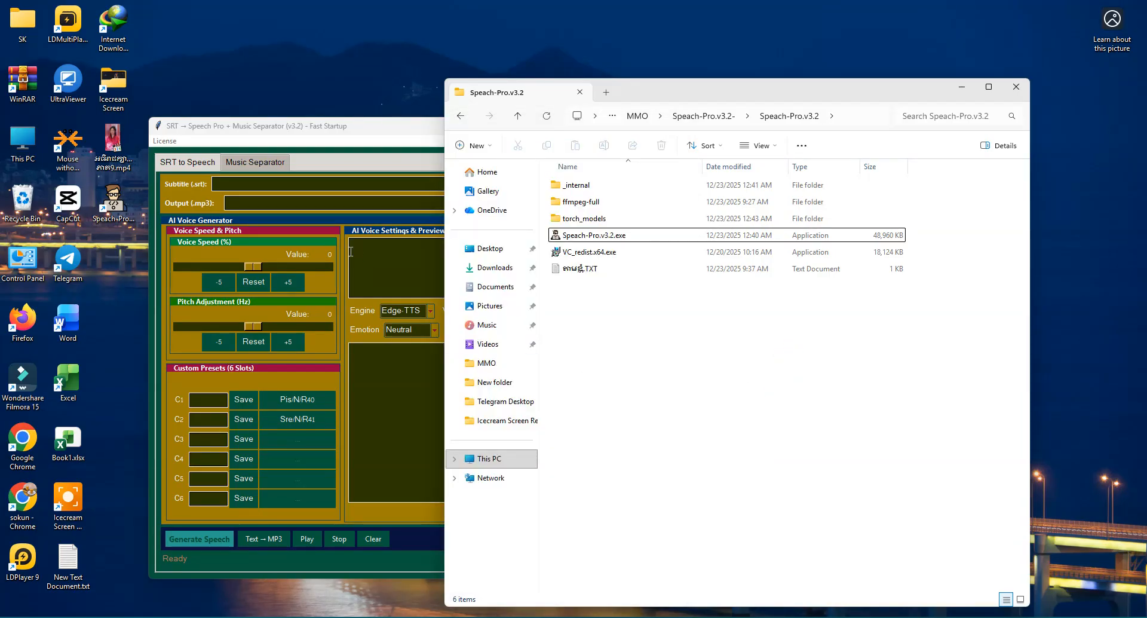
pyautogui.click(209, 141)
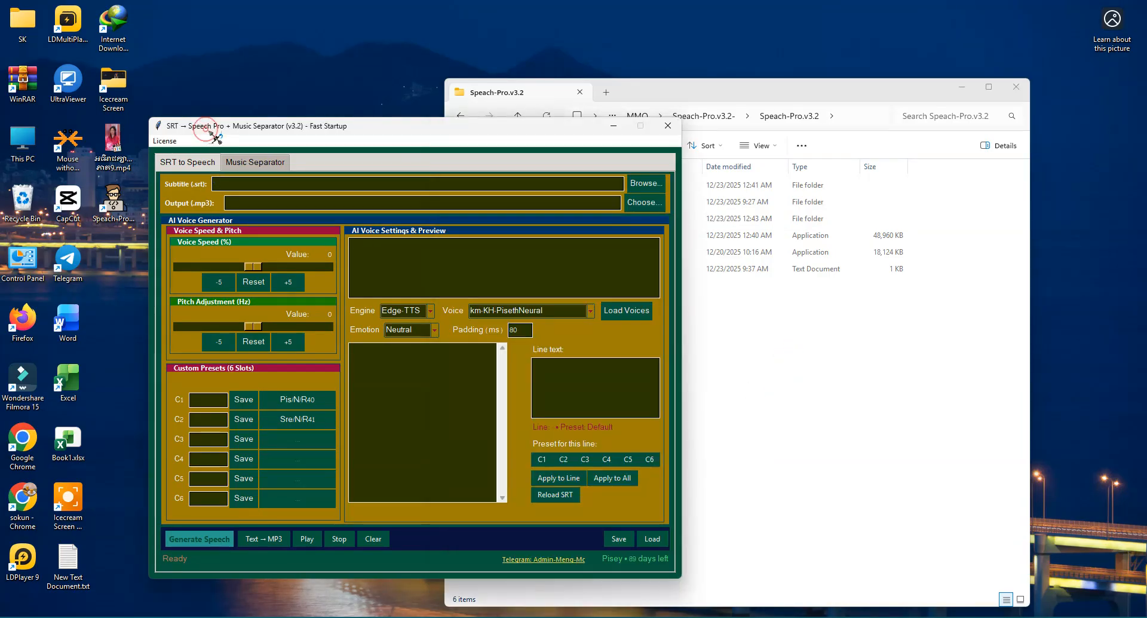
pyautogui.click(165, 142)
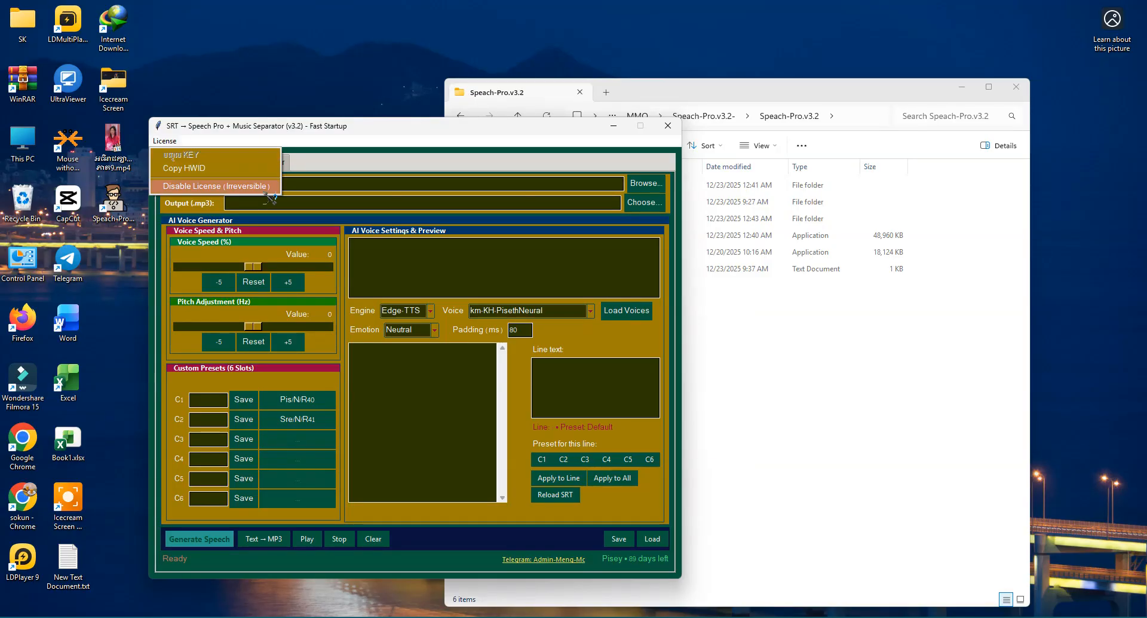
pyautogui.click(785, 341)
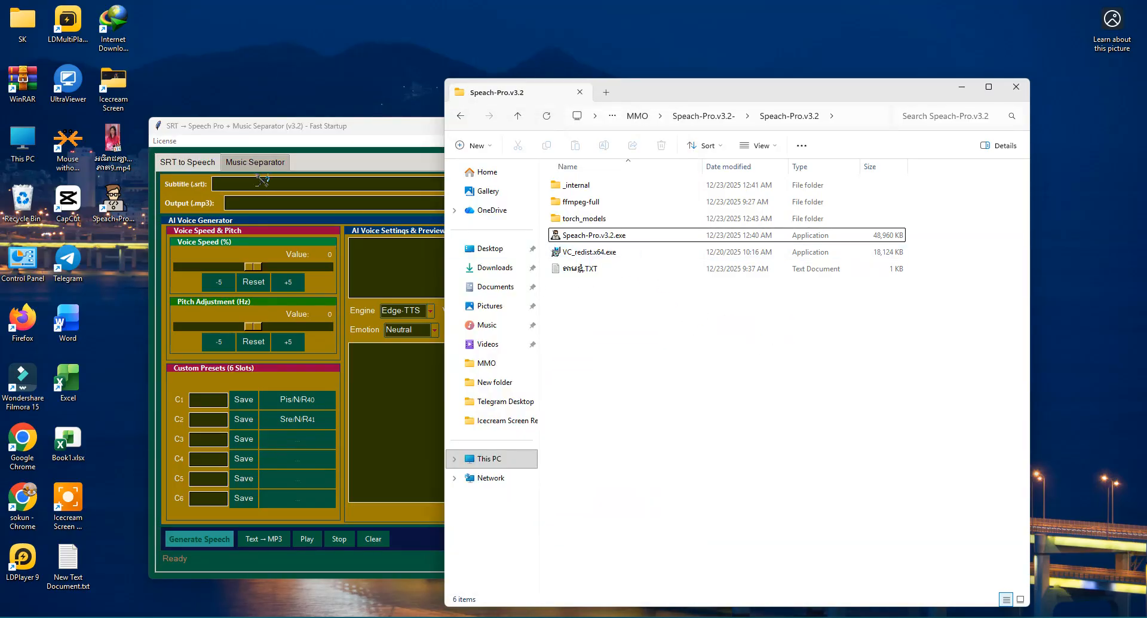
pyautogui.click(356, 127)
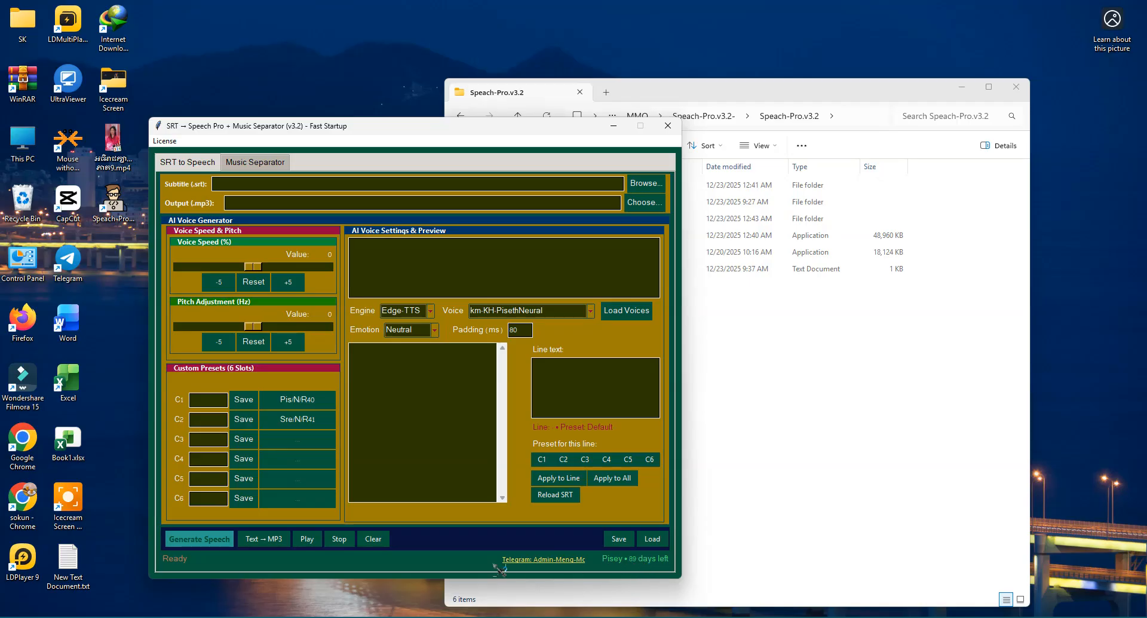
pyautogui.rightClick(358, 79)
pyautogui.click(385, 130)
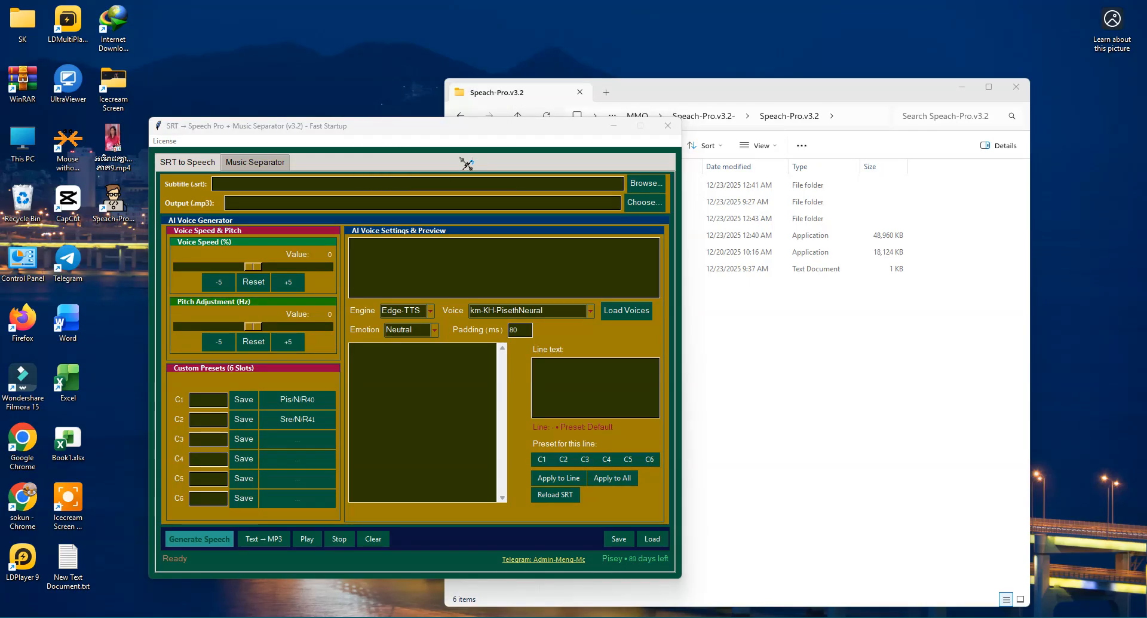